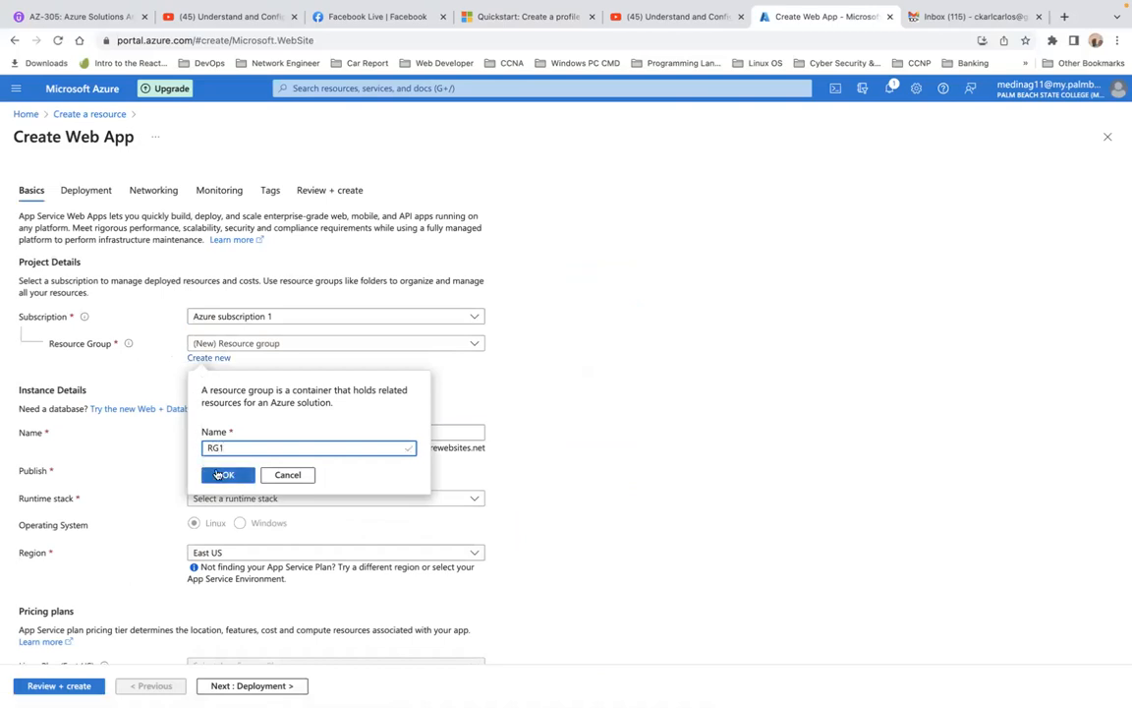
# Confirm RG1 as the new resource group and name the web app Firstappdemo1
pyautogui.click(220, 475)
pyautogui.click(247, 433)
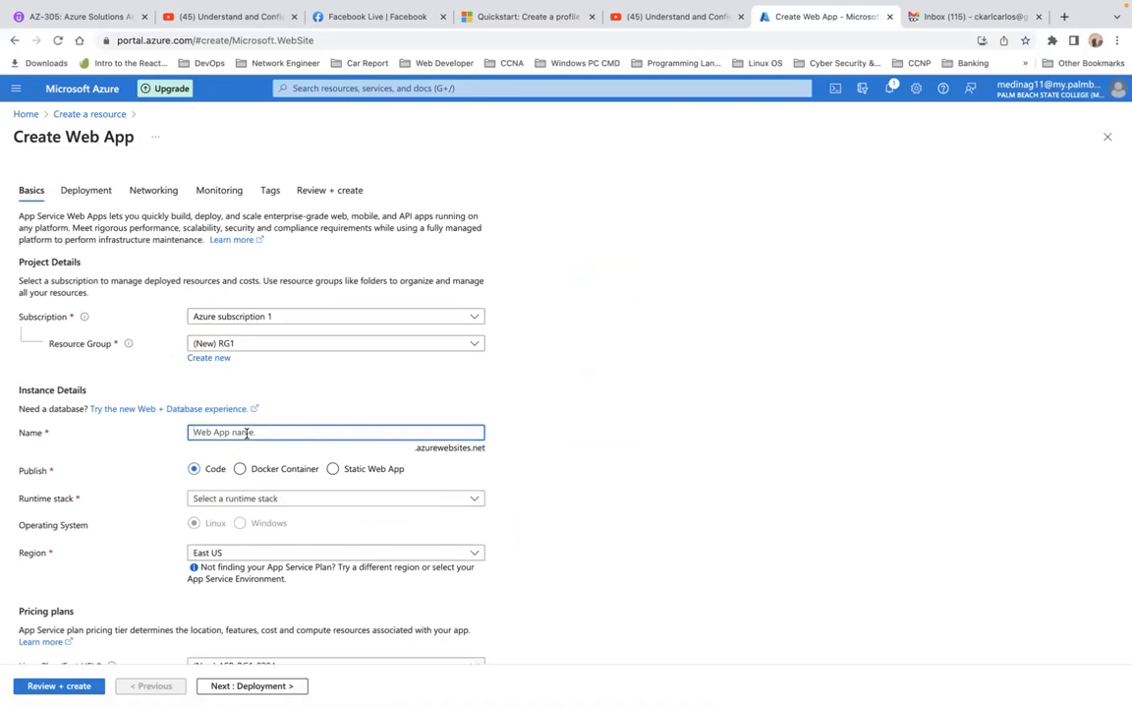
pyautogui.write('Firstapp')
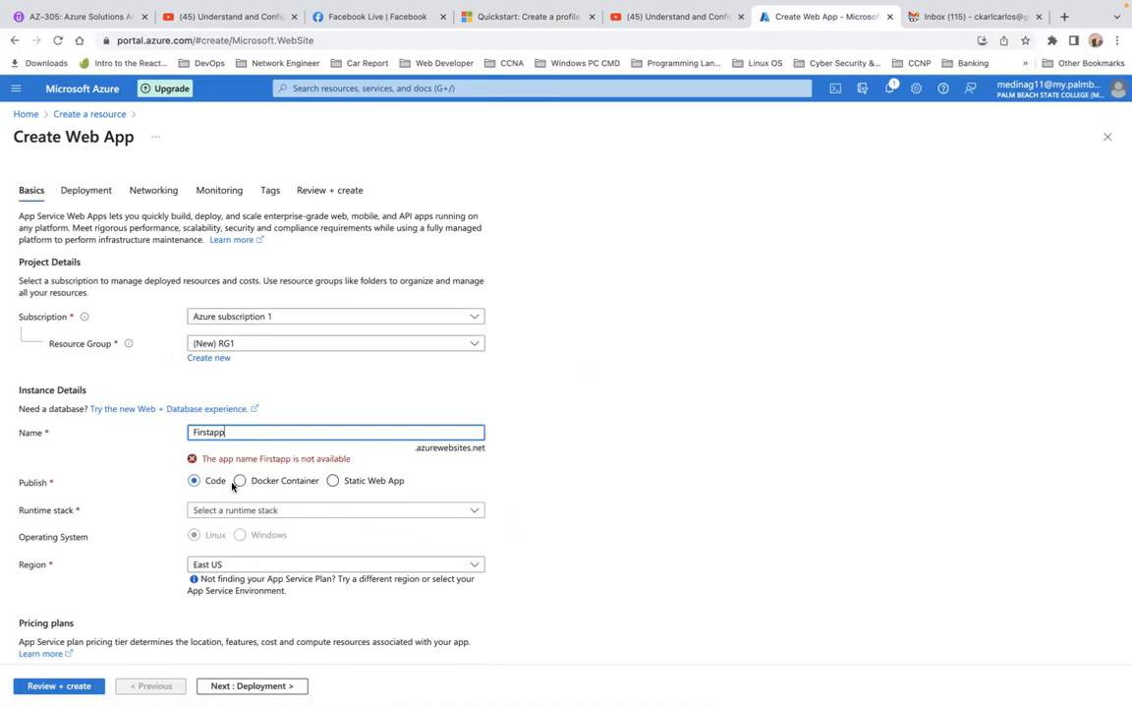
pyautogui.write('1')
pyautogui.press('BackSpace')
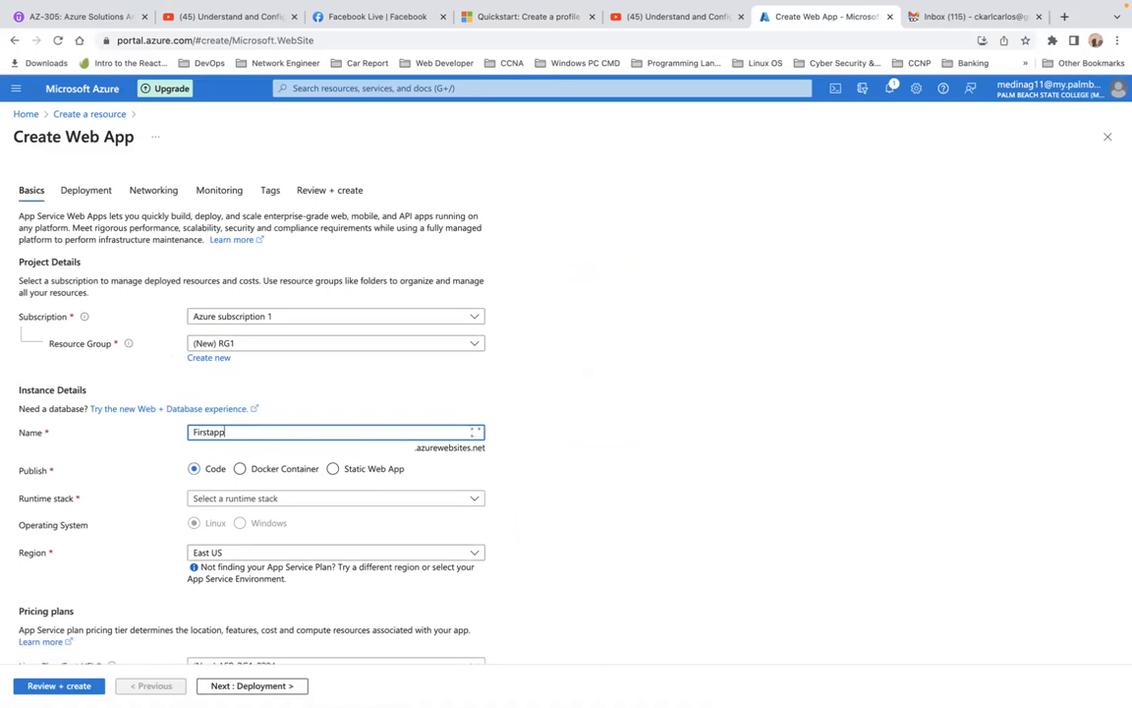
pyautogui.write('demo')
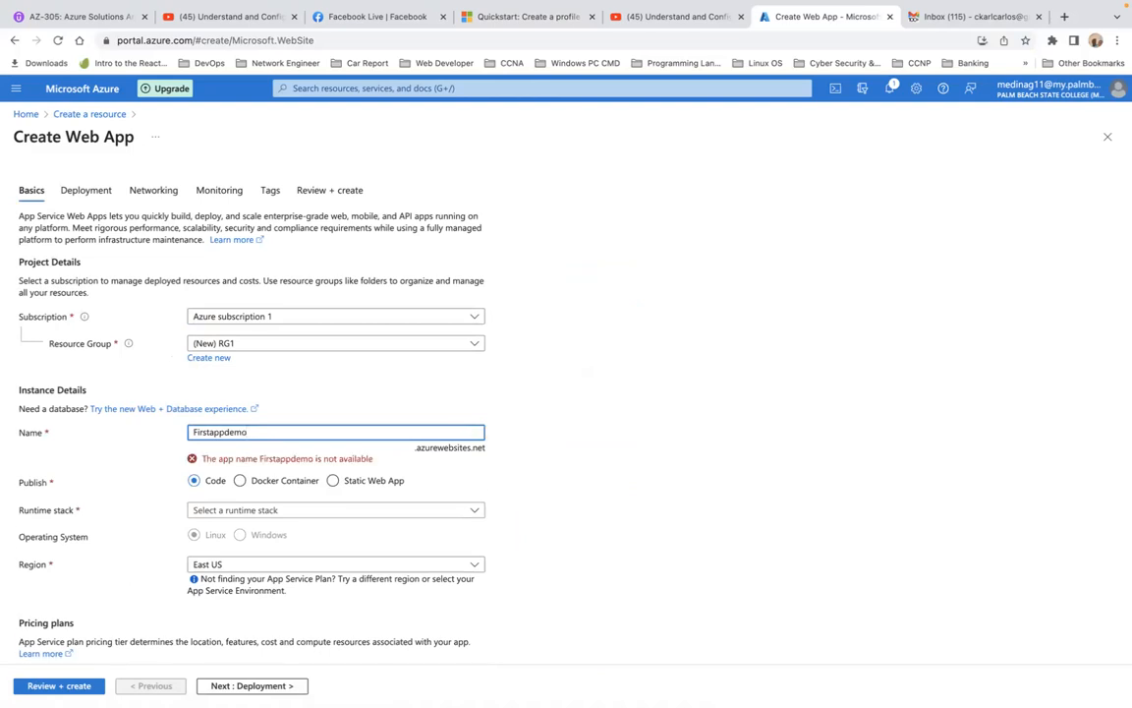
pyautogui.write('1')
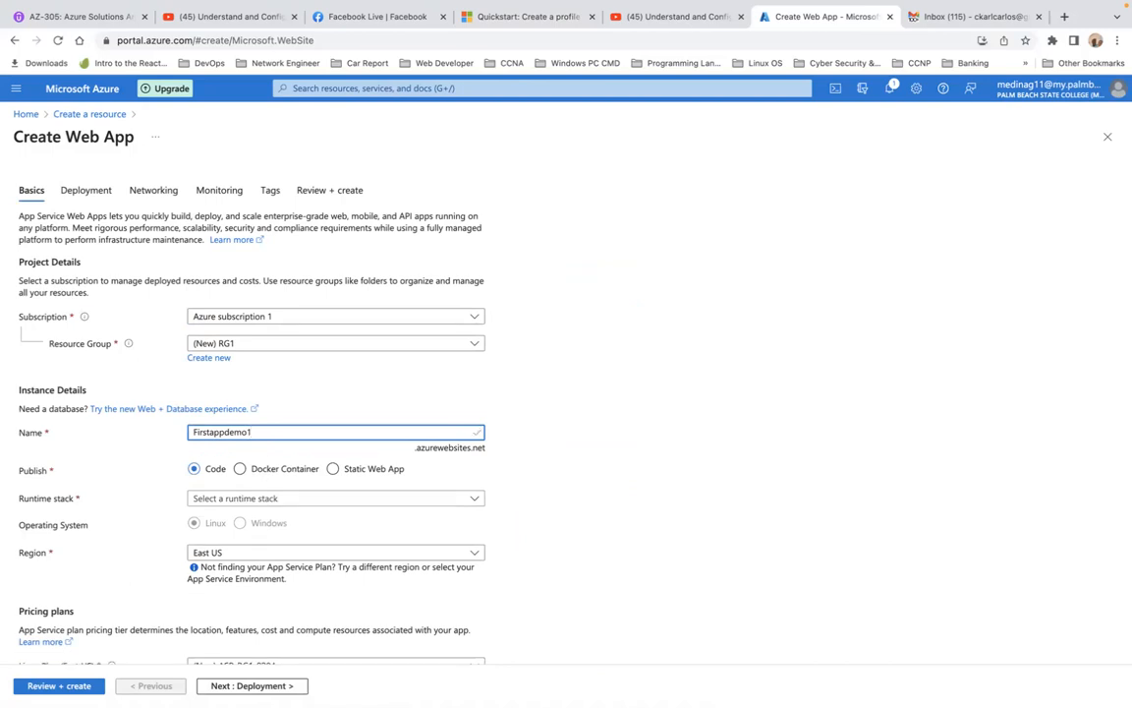
# Set the web app's runtime stack to ASP.NET V4.8
pyautogui.scroll(-1, 566, 393)
pyautogui.scroll(-3, 517, 373)
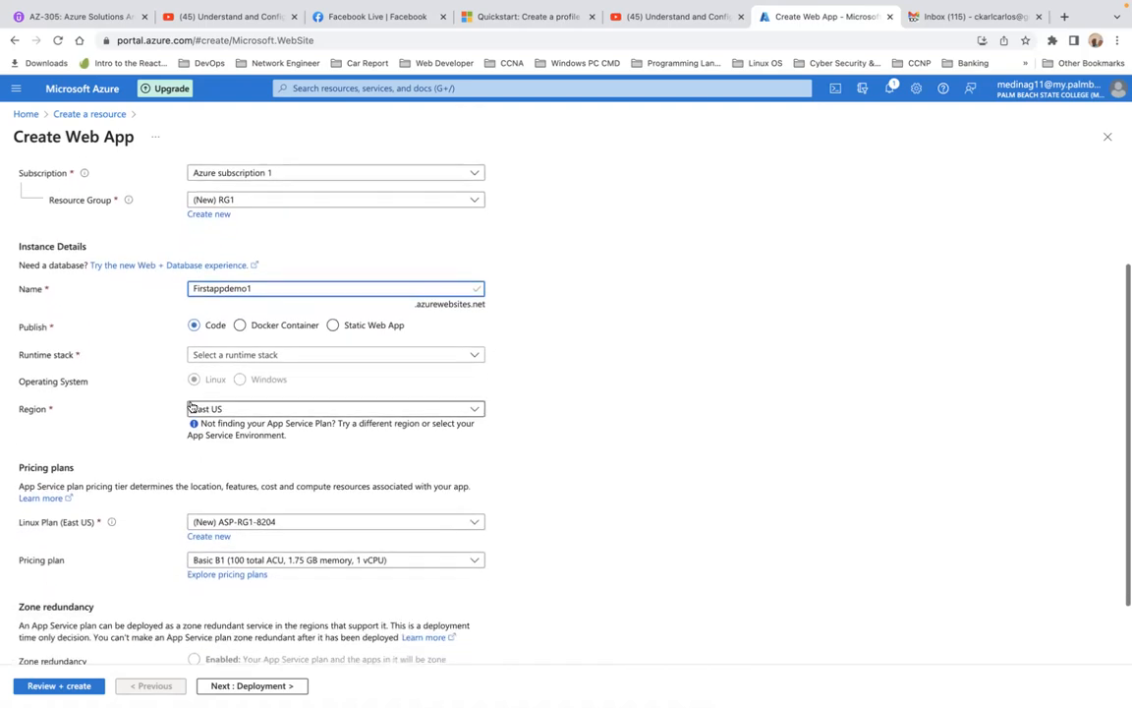
pyautogui.click(249, 358)
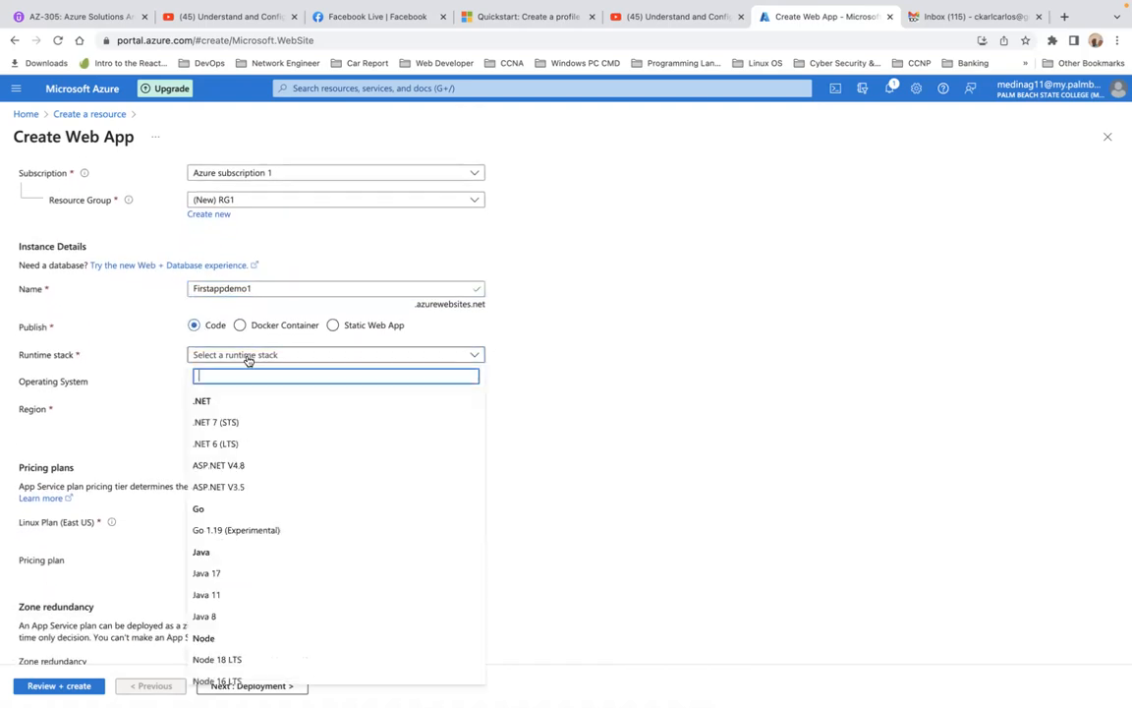
pyautogui.click(255, 468)
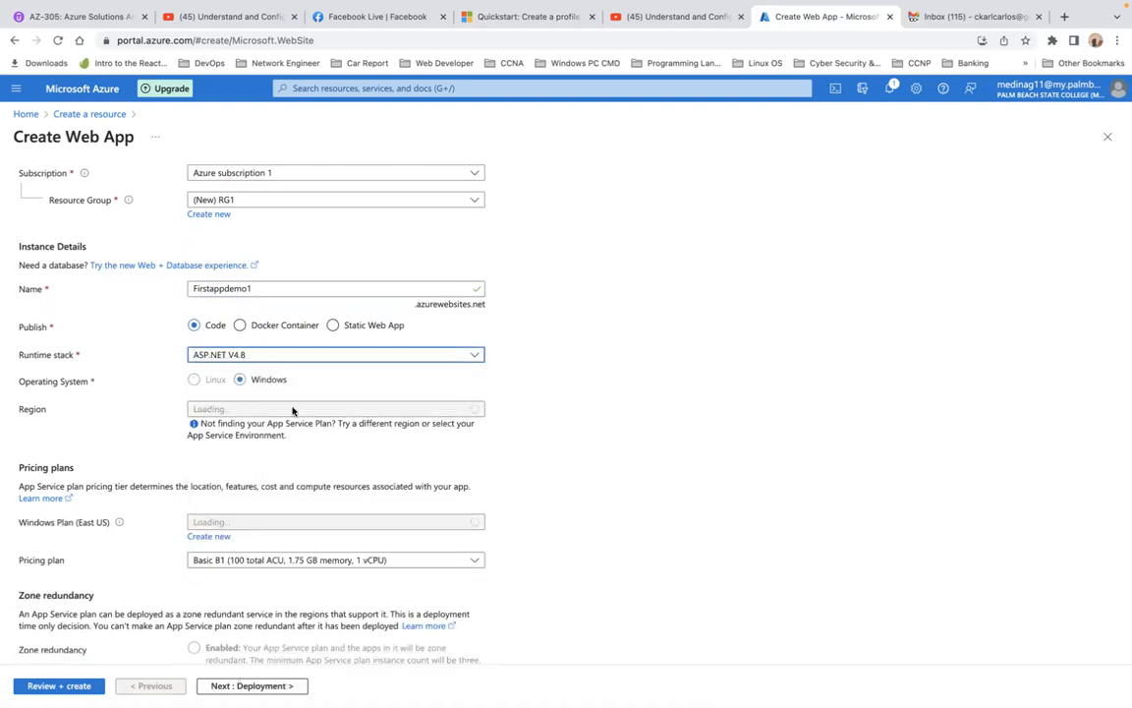
# Create a new App Service plan named appServiceP for the web app
pyautogui.scroll(-2, 357, 408)
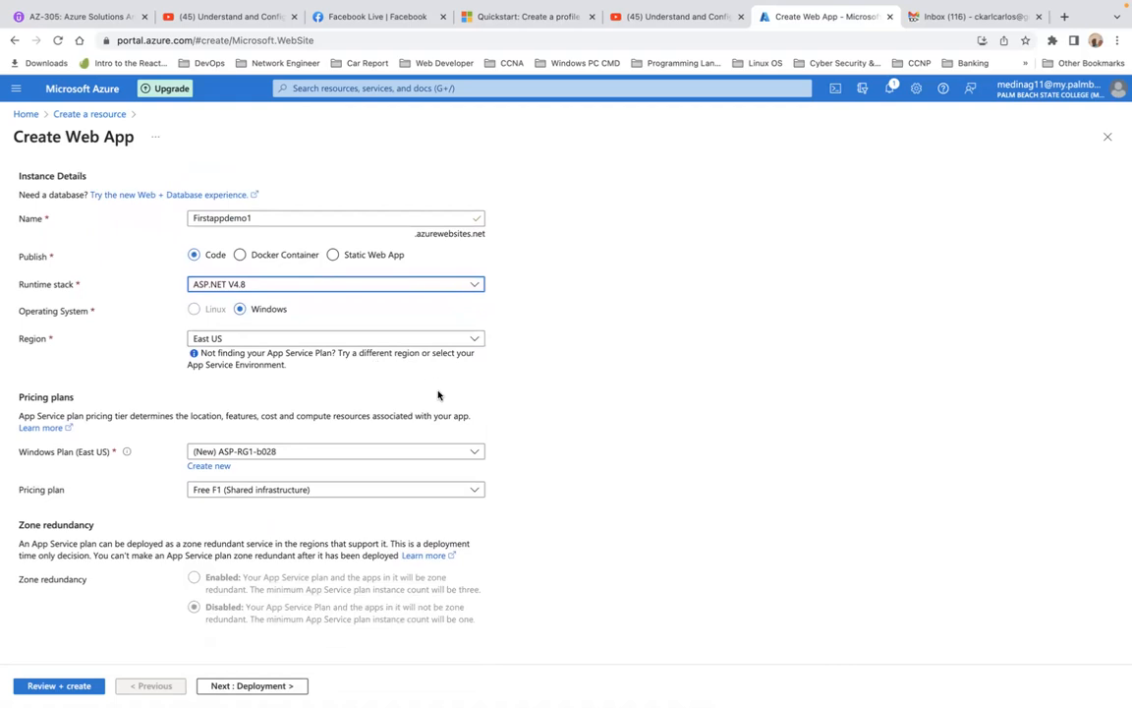
pyautogui.click(214, 468)
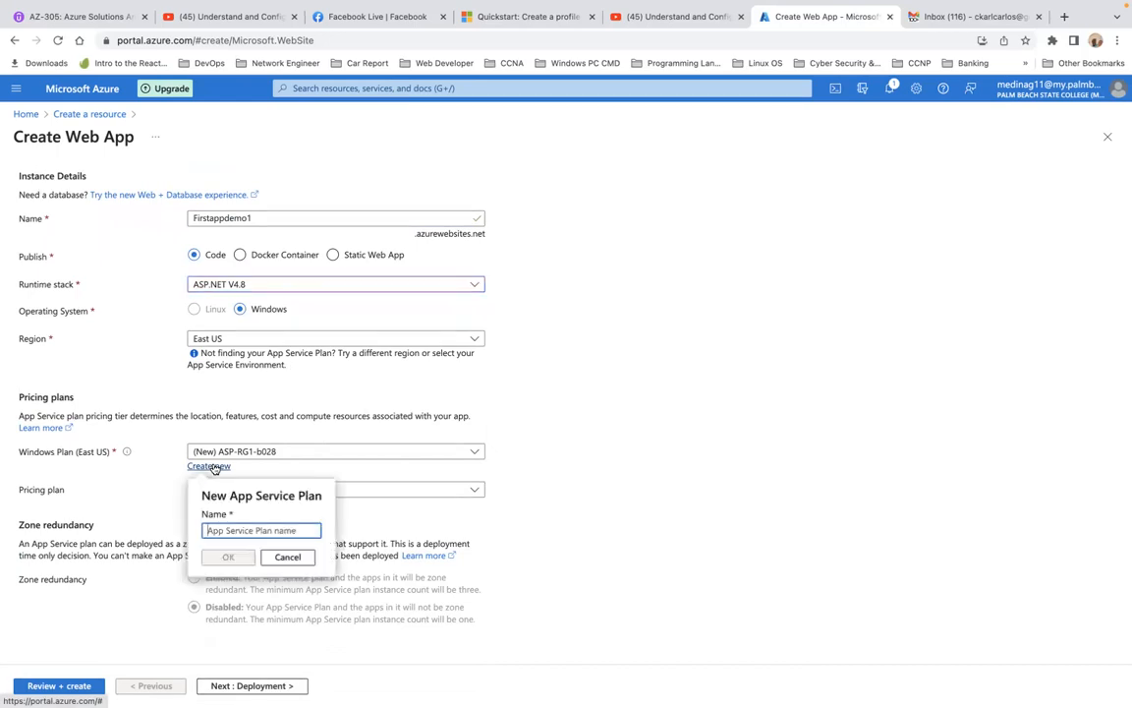
pyautogui.write('a')
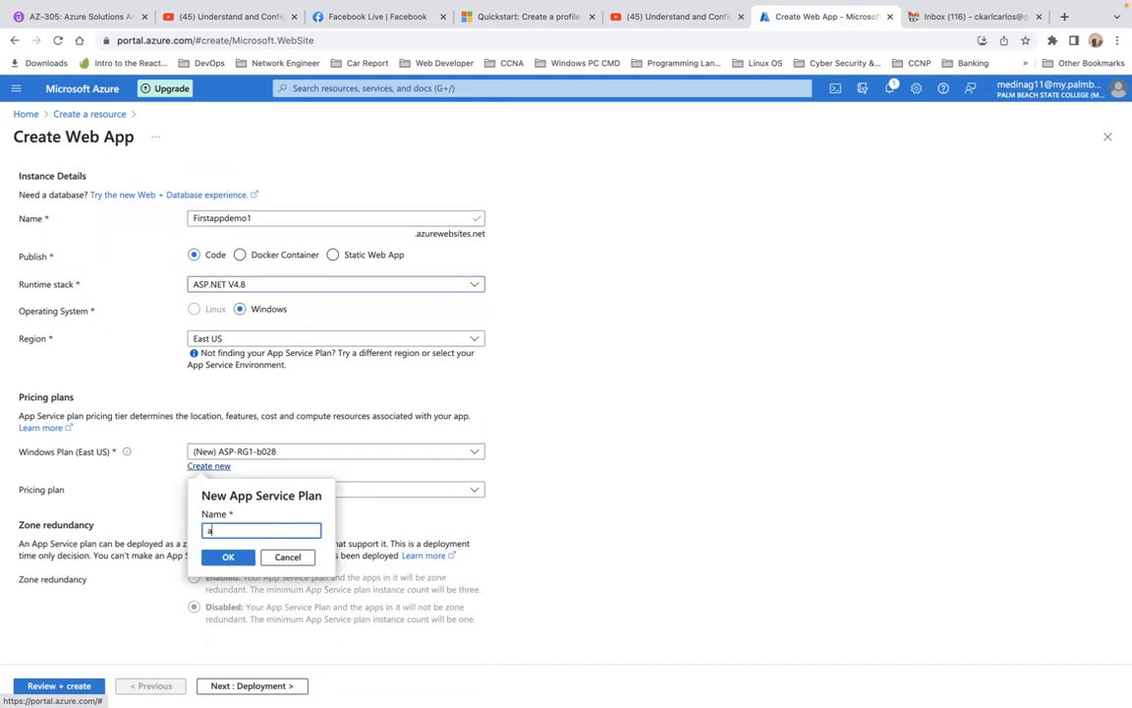
pyautogui.write('ppServicep')
pyautogui.press('BackSpace')
pyautogui.write('P')
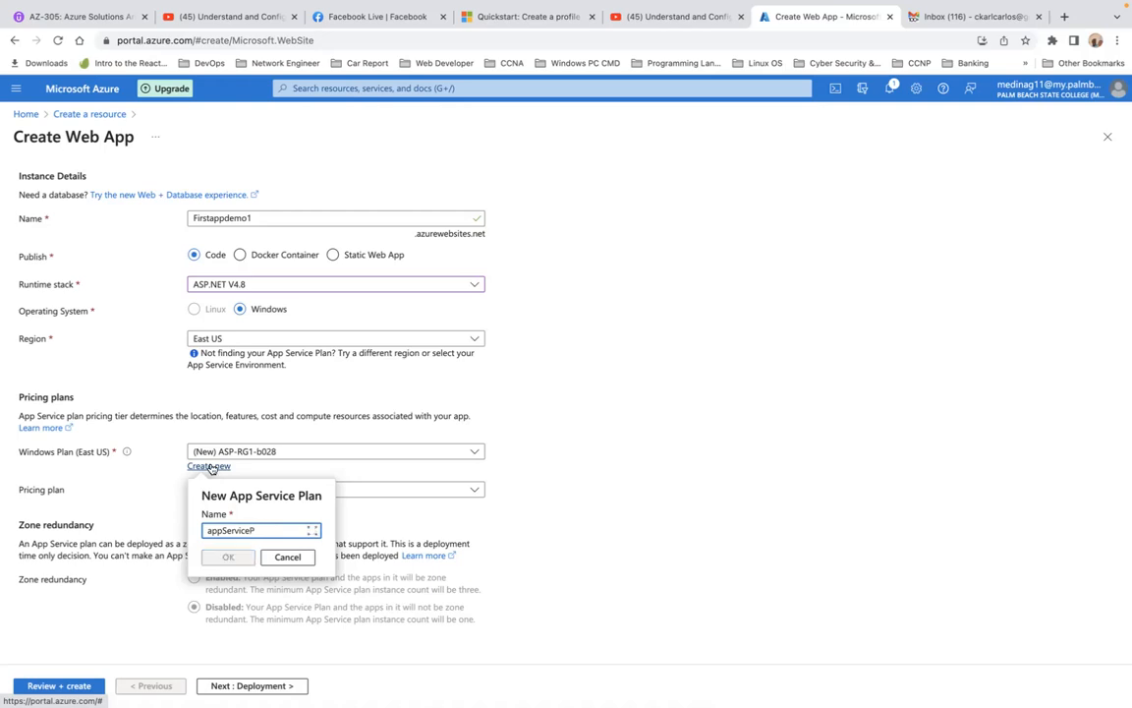
pyautogui.click(227, 557)
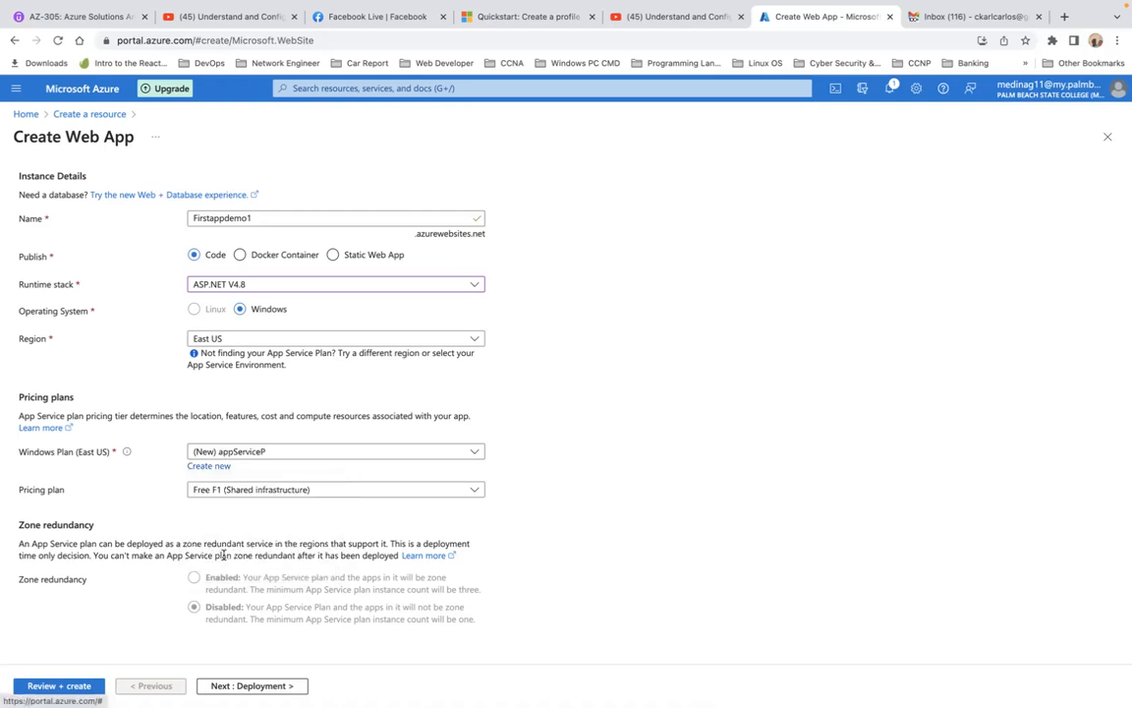
pyautogui.click(261, 685)
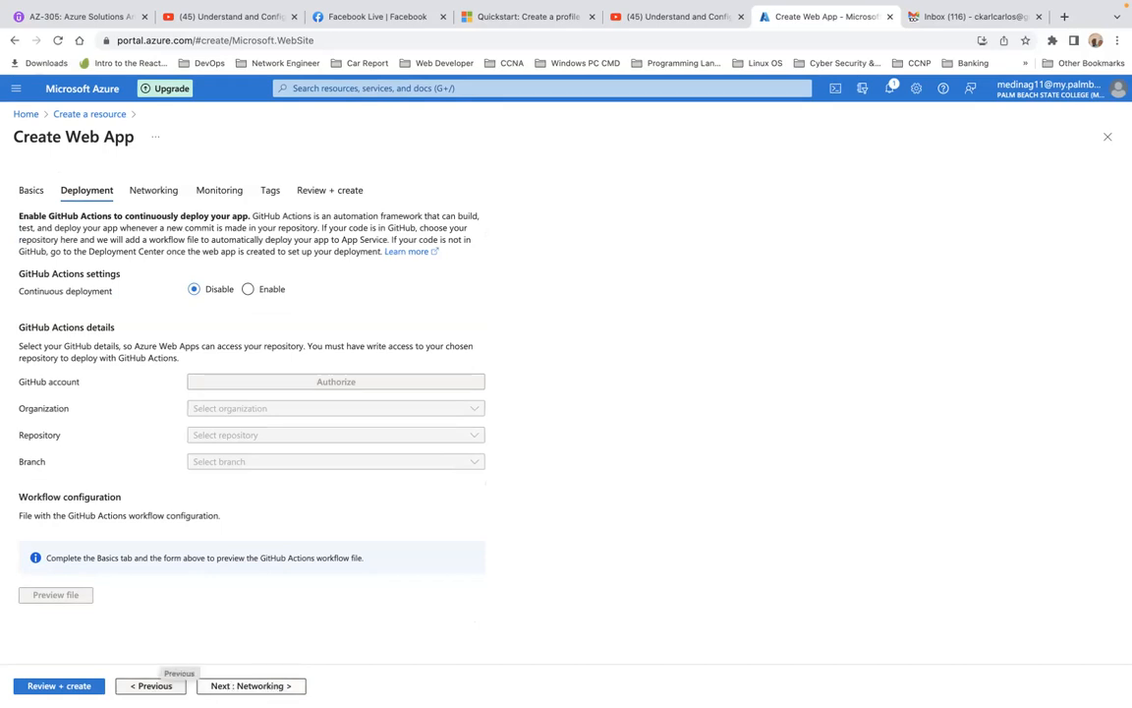
pyautogui.click(150, 685)
pyautogui.scroll(-4, 233, 626)
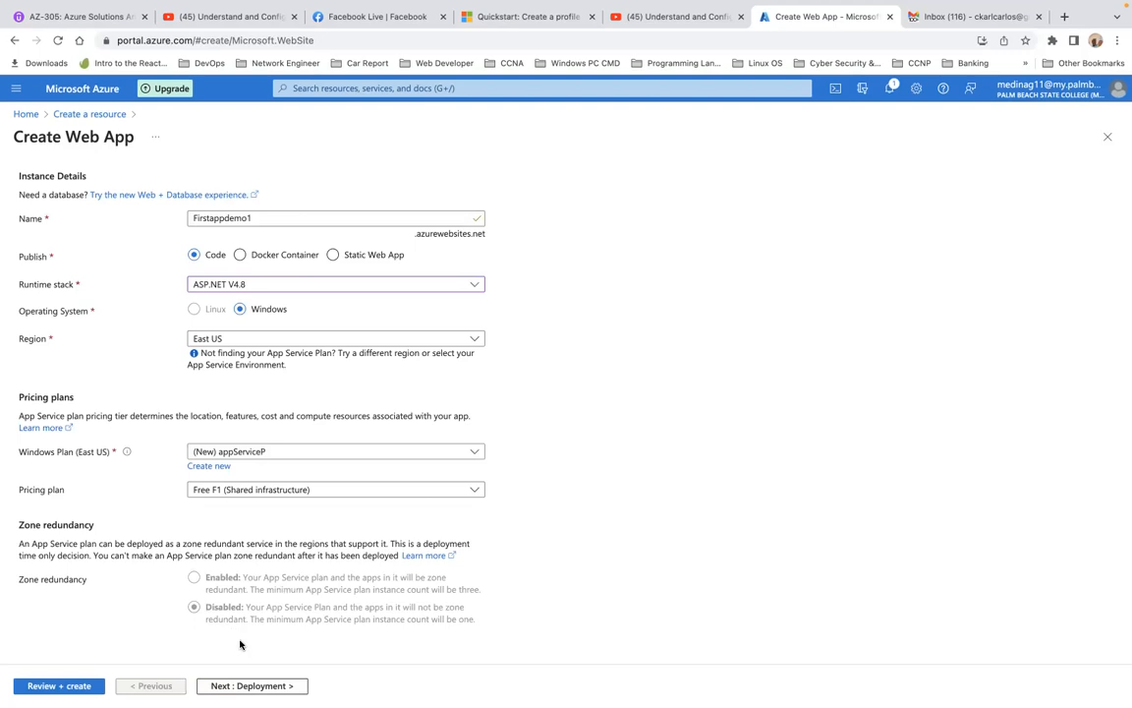
# Keep the default deployment settings and turn off public access in the web app's networking settings
pyautogui.click(252, 685)
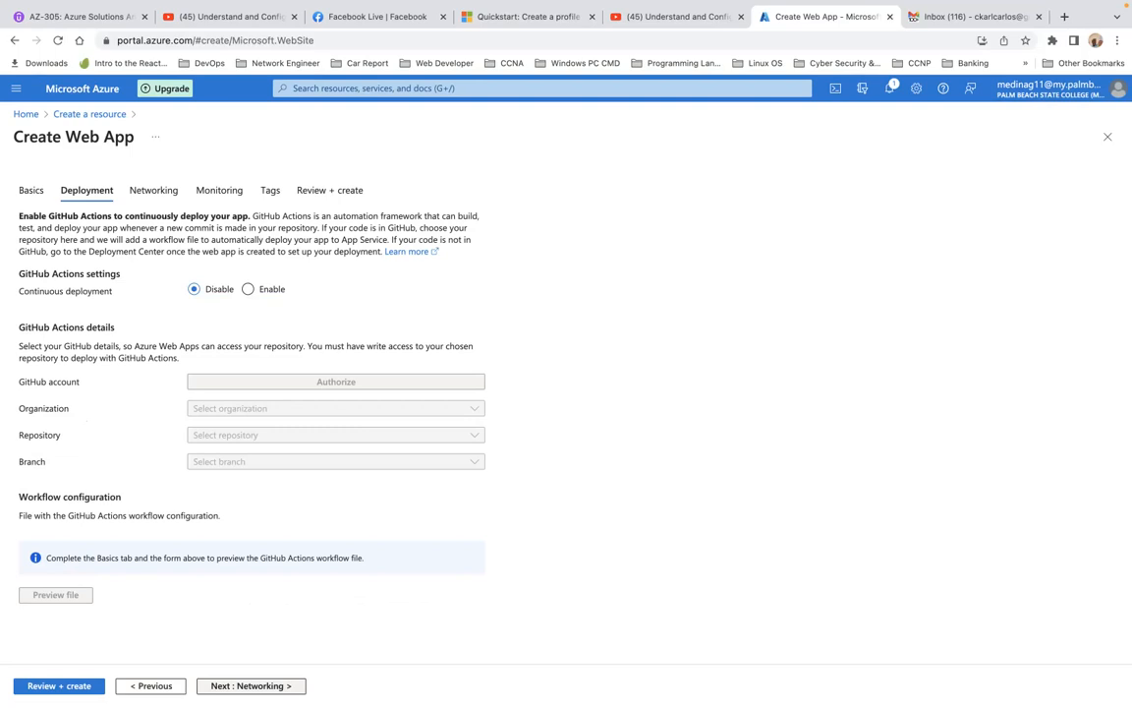
pyautogui.click(257, 685)
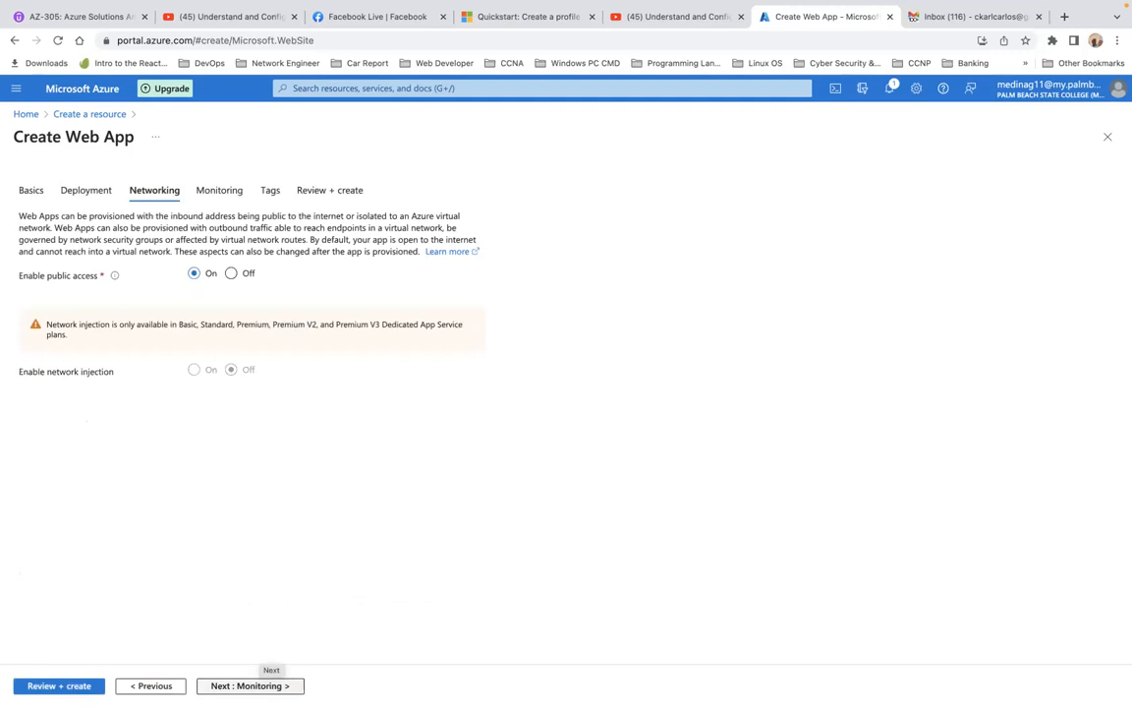
pyautogui.click(232, 274)
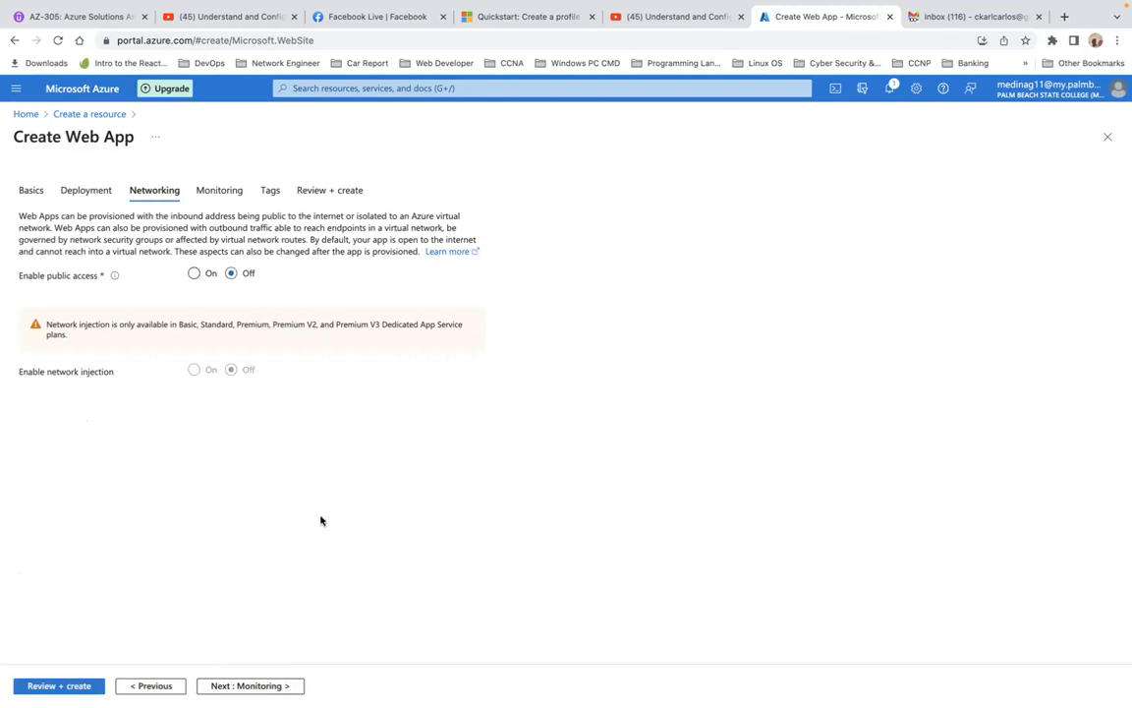
# Disable Application Insights, skip tagging, and create the Firstappdemo1 web app
pyautogui.click(267, 684)
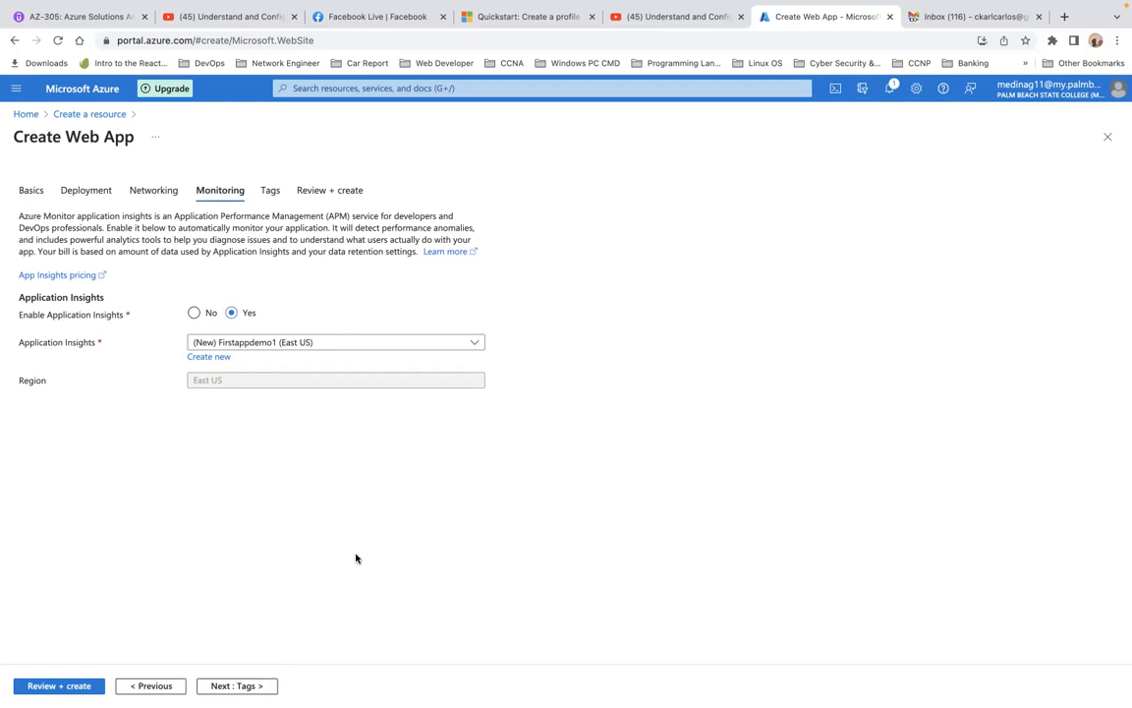
pyautogui.click(193, 313)
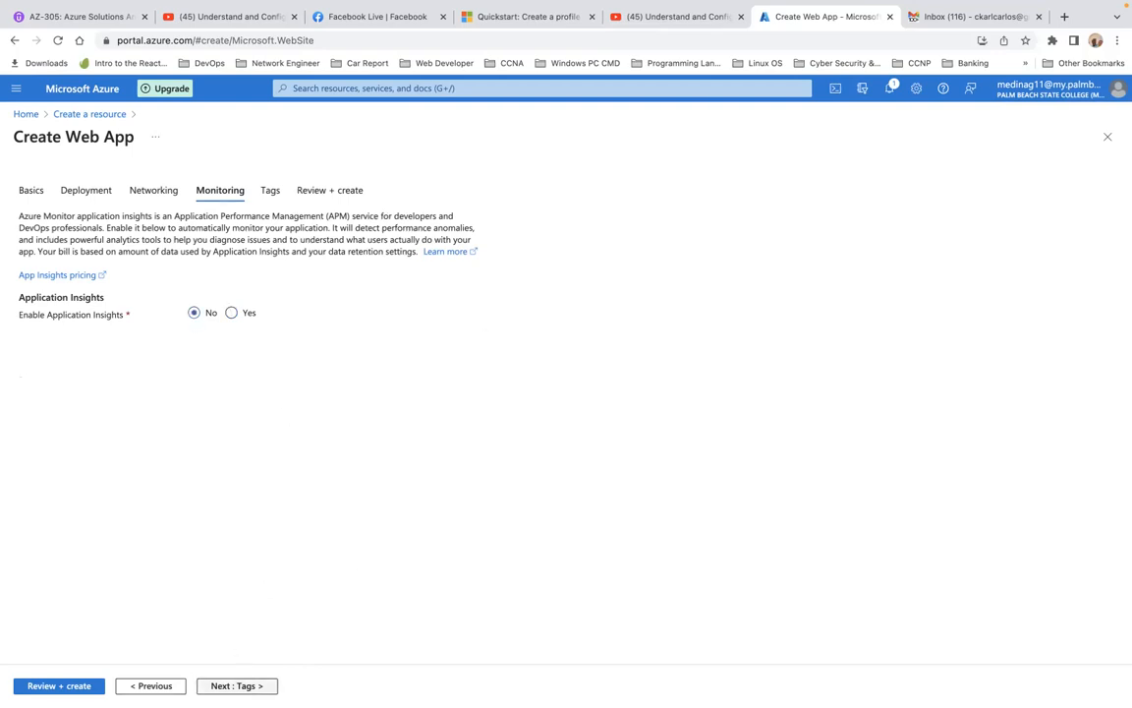
pyautogui.click(236, 685)
pyautogui.click(236, 685)
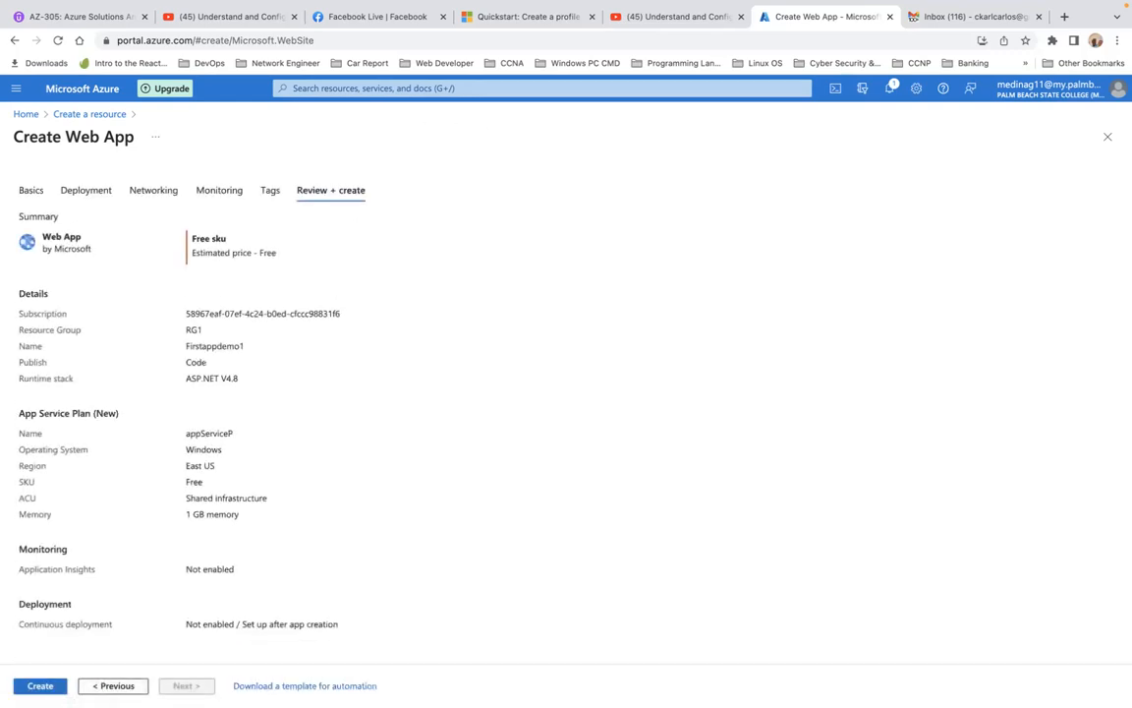
pyautogui.click(49, 687)
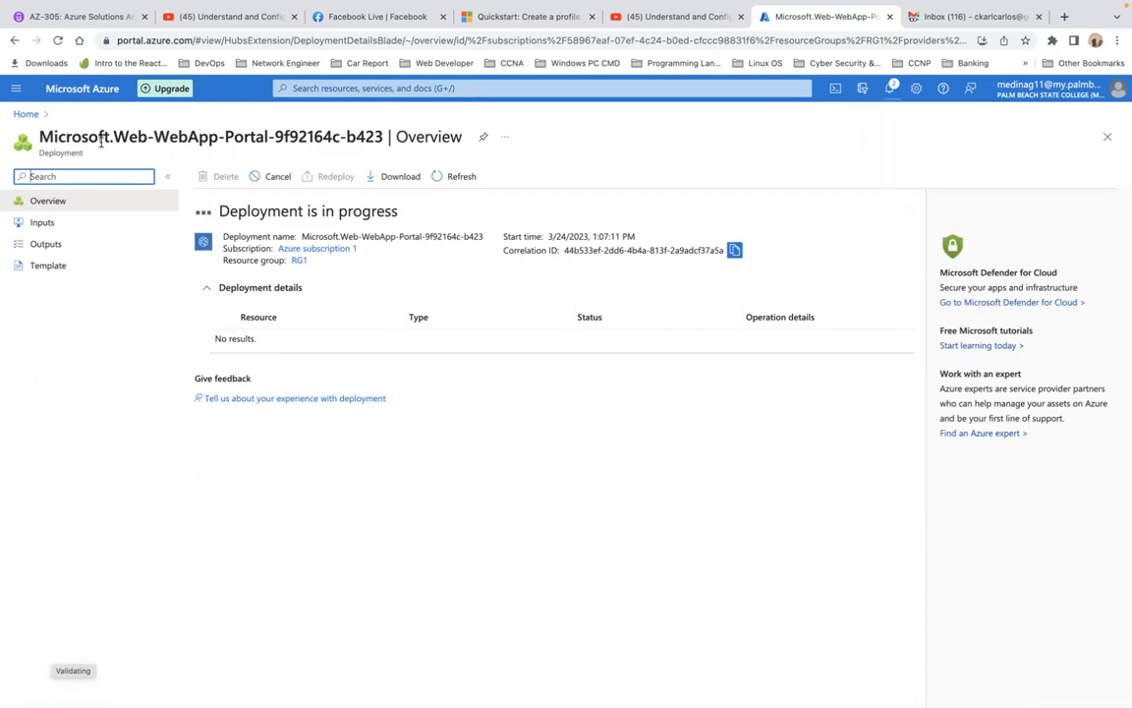
# Return to the portal home and start creating a second Web App resource
pyautogui.click(29, 115)
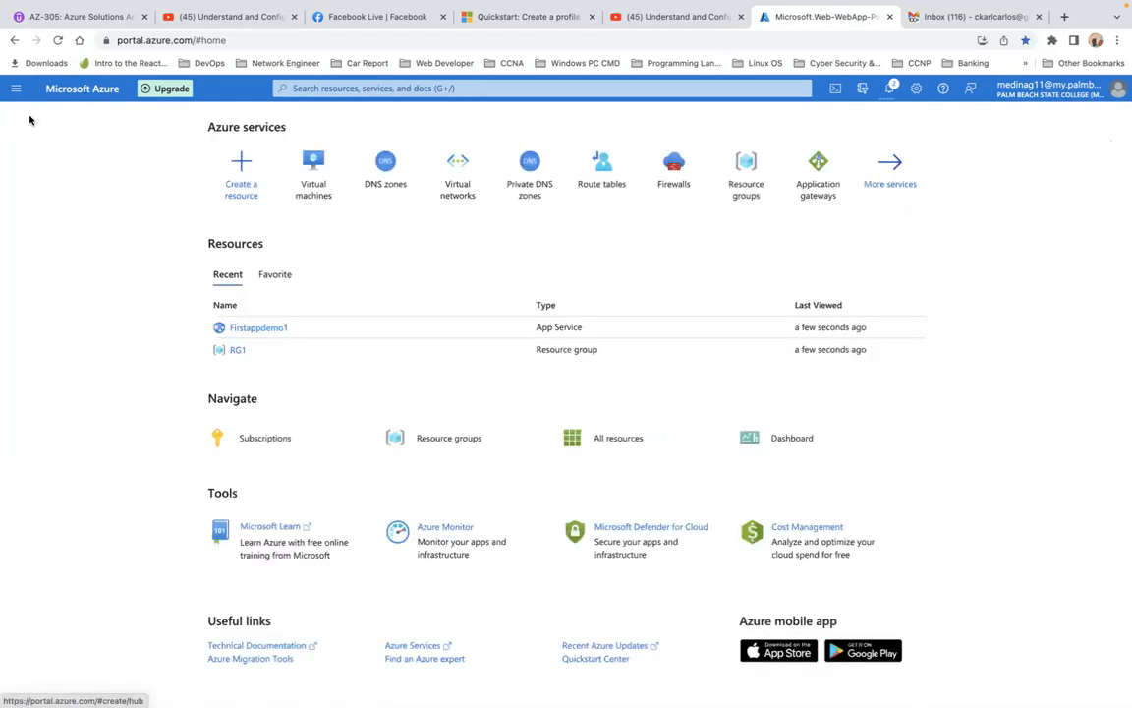
pyautogui.click(250, 189)
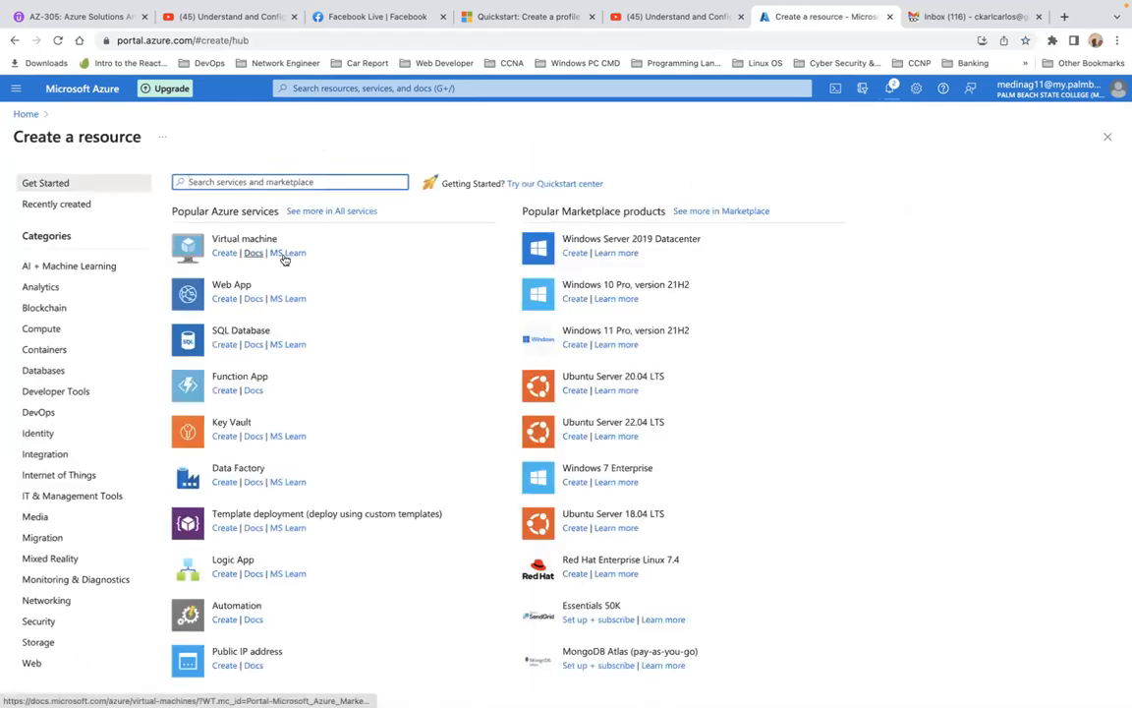
pyautogui.click(225, 293)
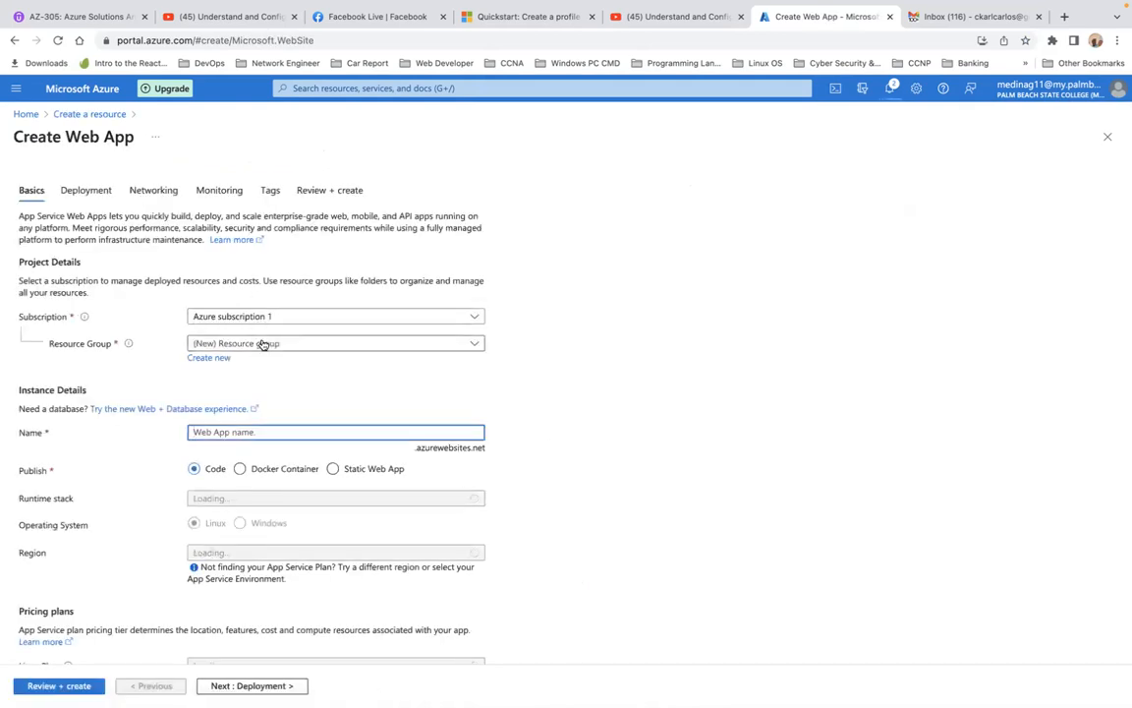
# Create a new resource group named RG2 for the second web app
pyautogui.click(212, 357)
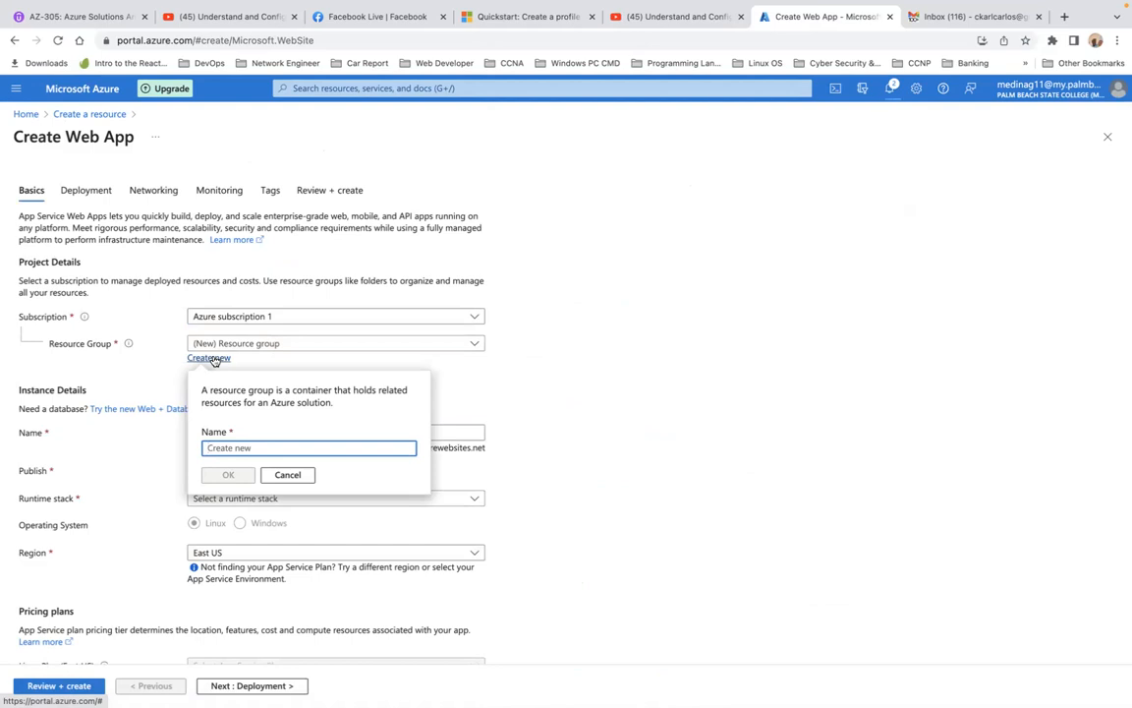
pyautogui.write('RG')
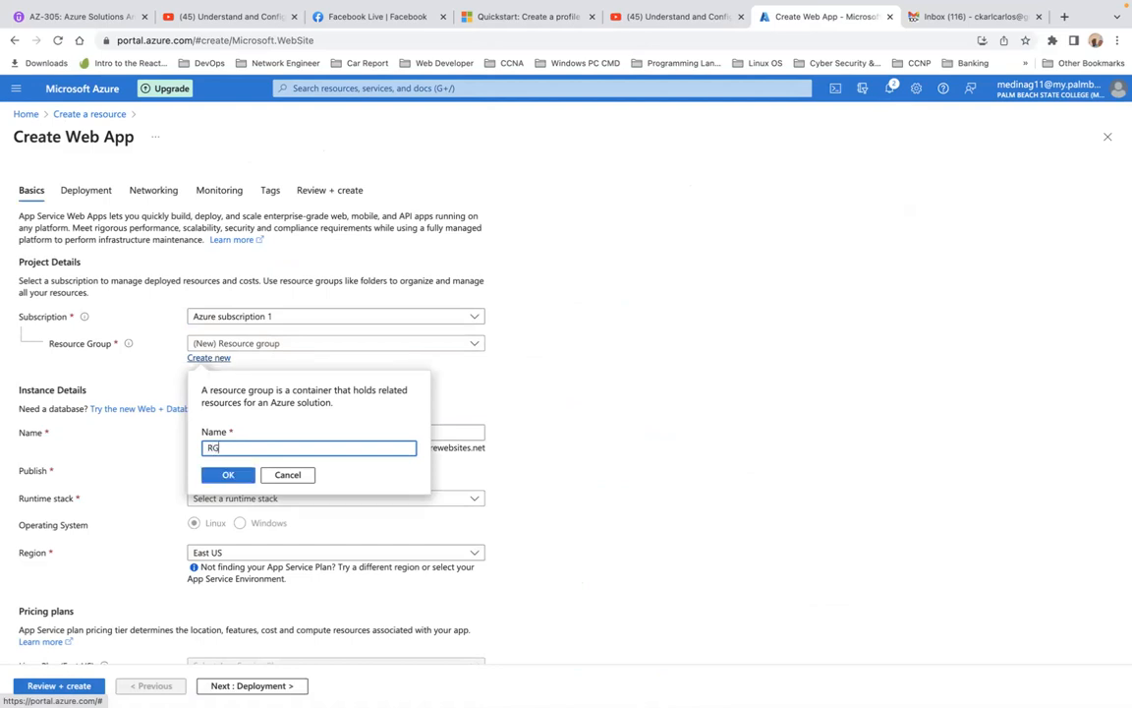
pyautogui.write('2')
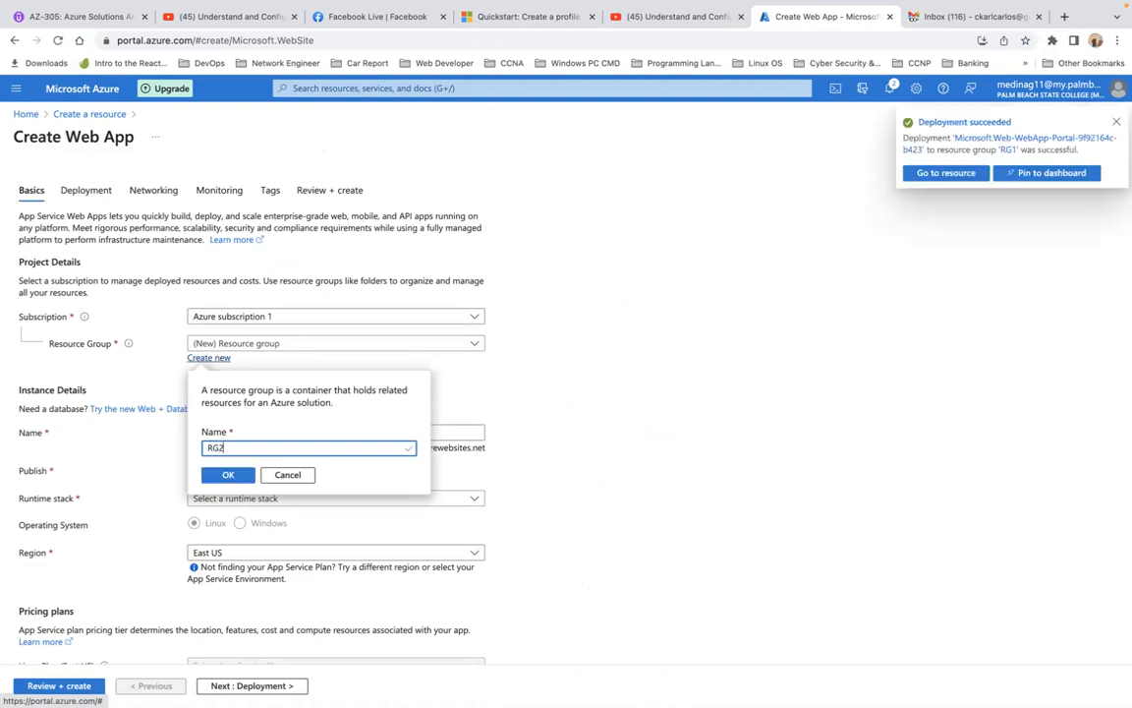
pyautogui.click(229, 477)
# Name the web app SecondAppdemo2 and set its runtime stack to ASP.NET V4.8
pyautogui.click(262, 433)
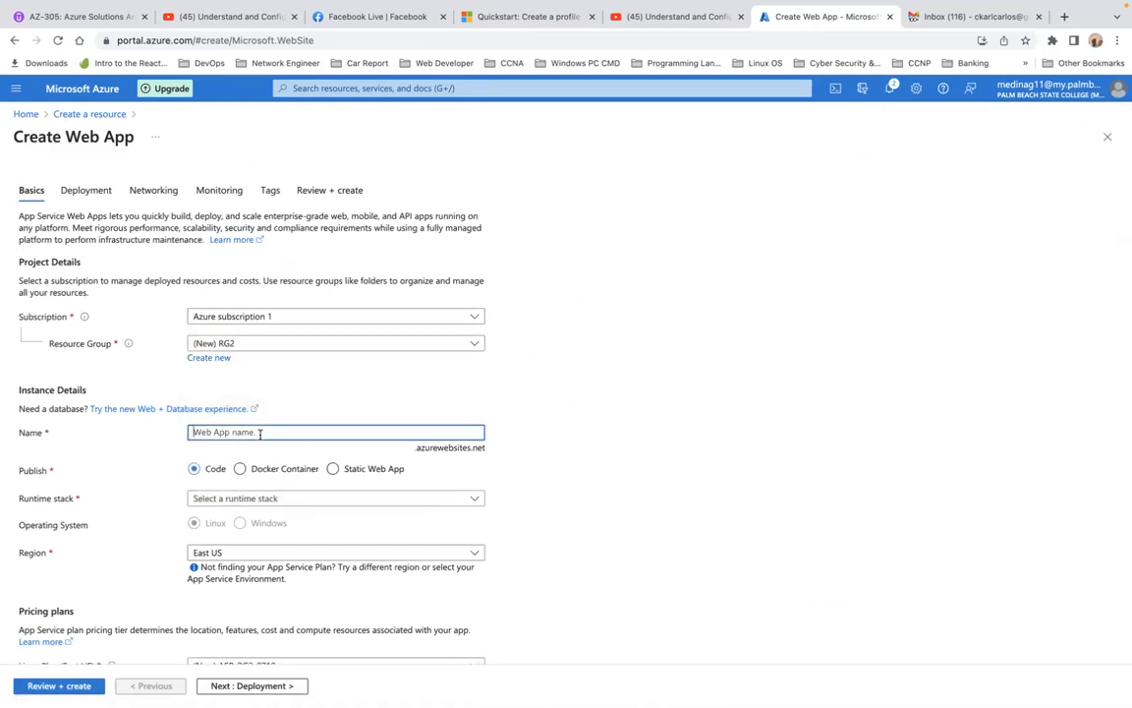
pyautogui.write('Second')
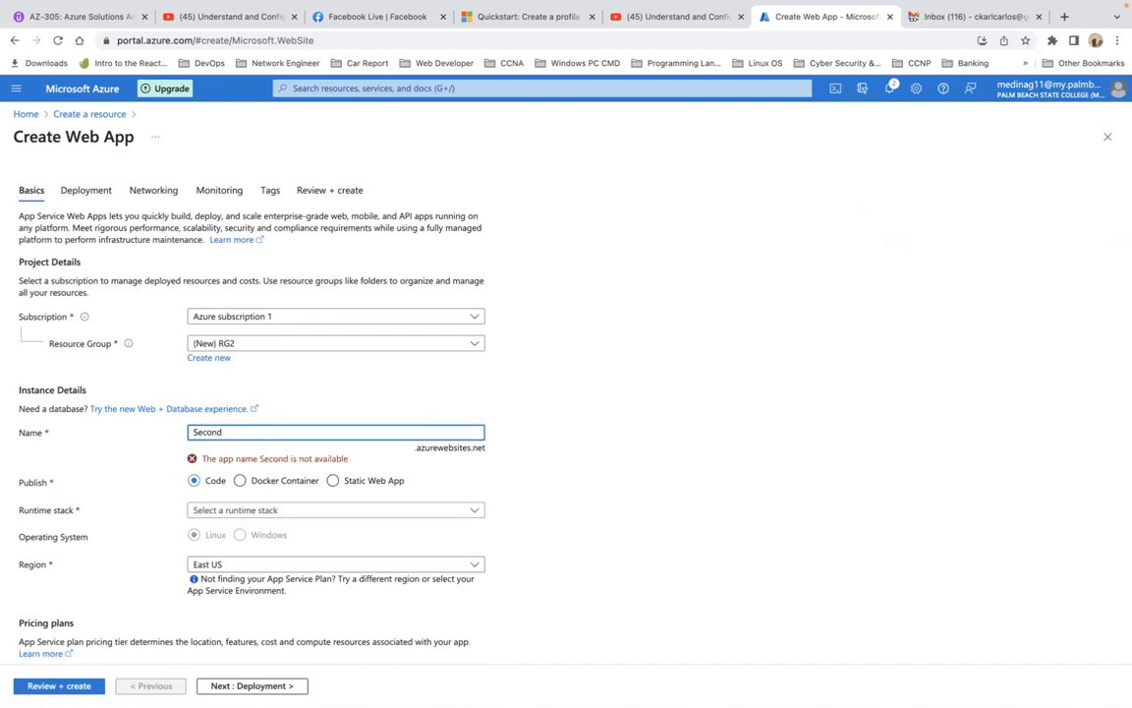
pyautogui.write('App')
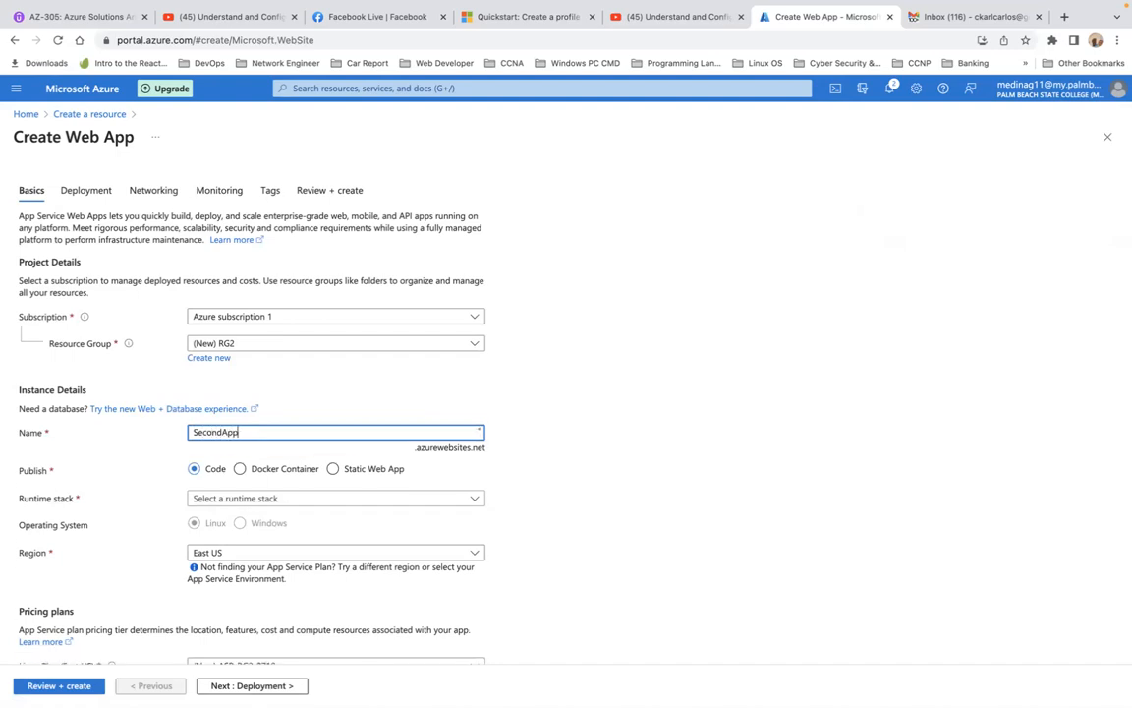
pyautogui.write('demo')
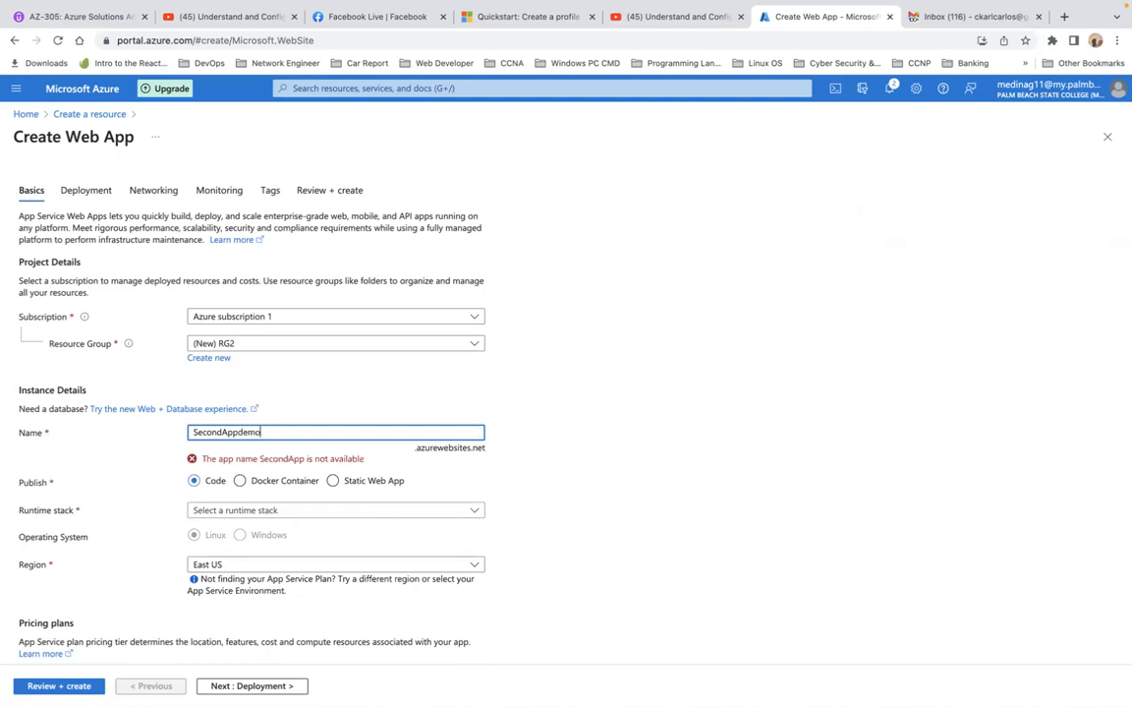
pyautogui.write('2')
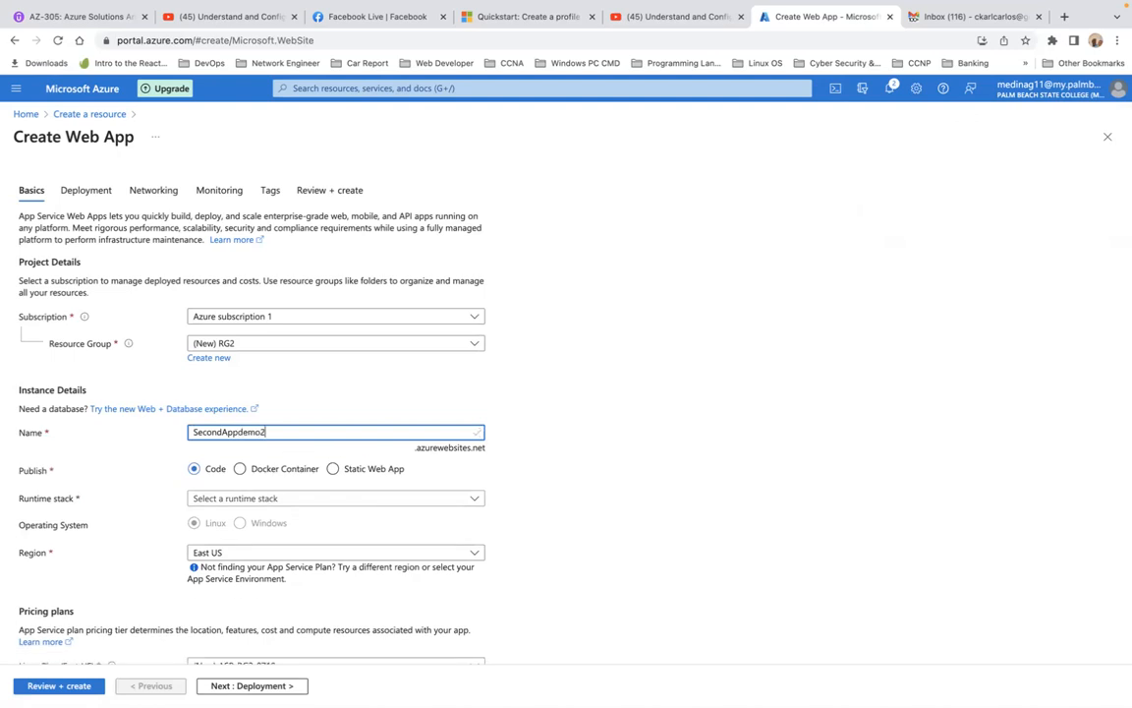
pyautogui.click(292, 502)
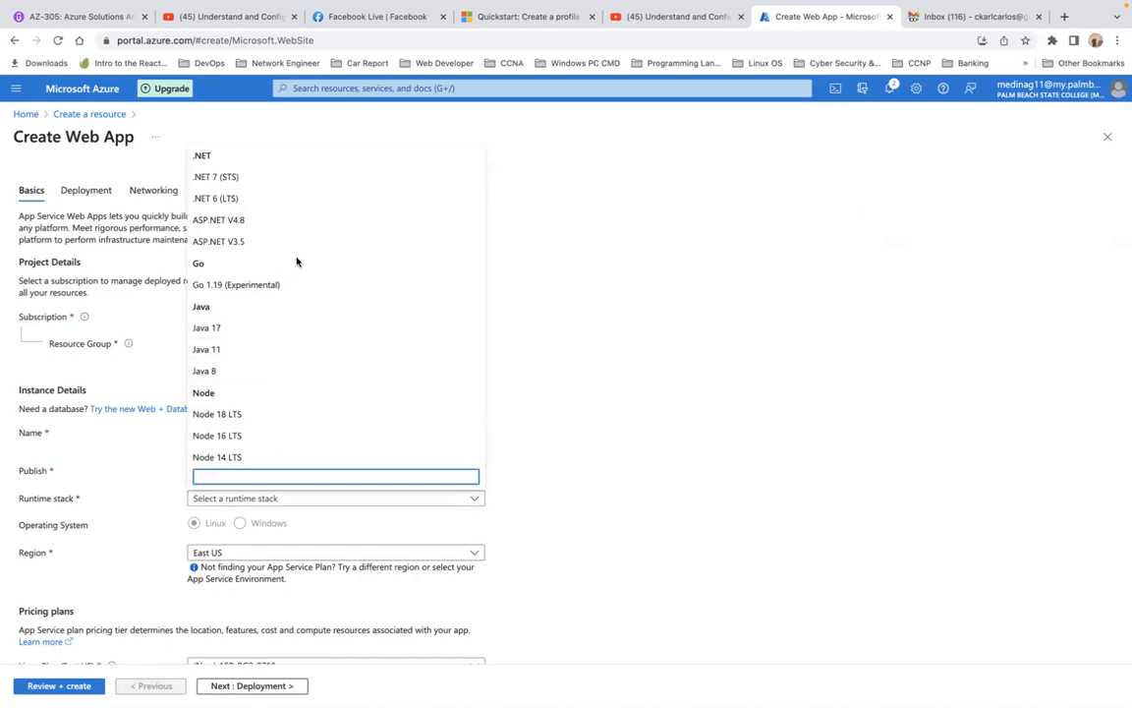
pyautogui.click(285, 220)
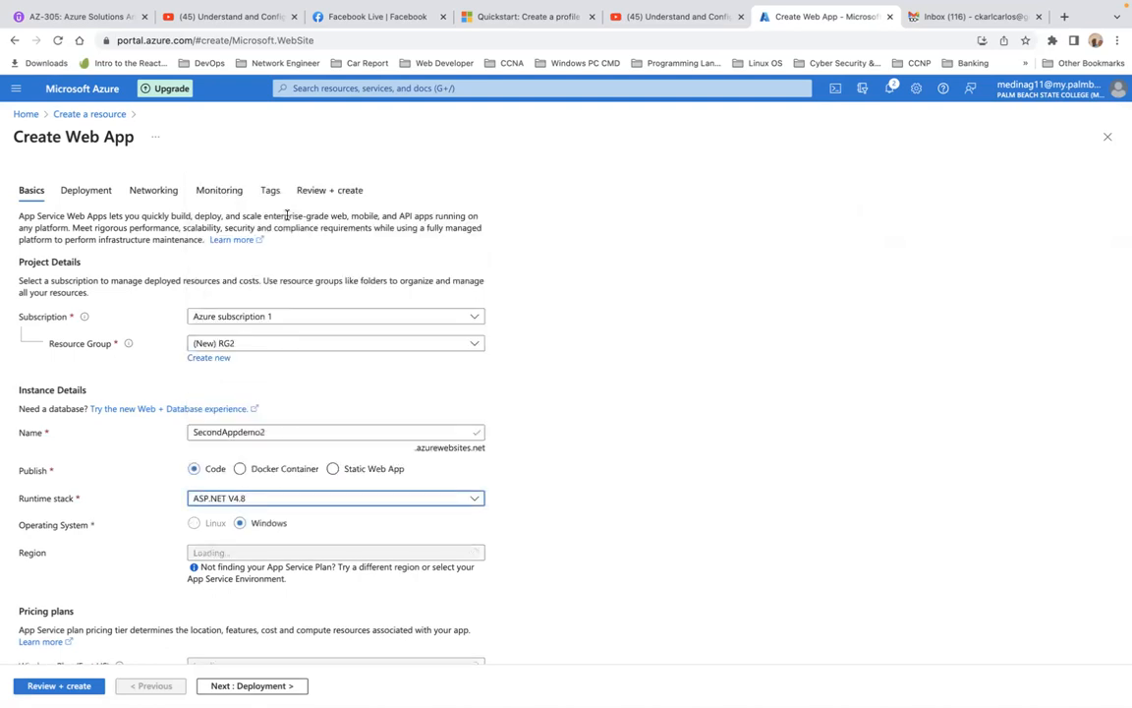
# Set the region of the SecondAppdemo2 web app to West Europe
pyautogui.scroll(-3, 369, 468)
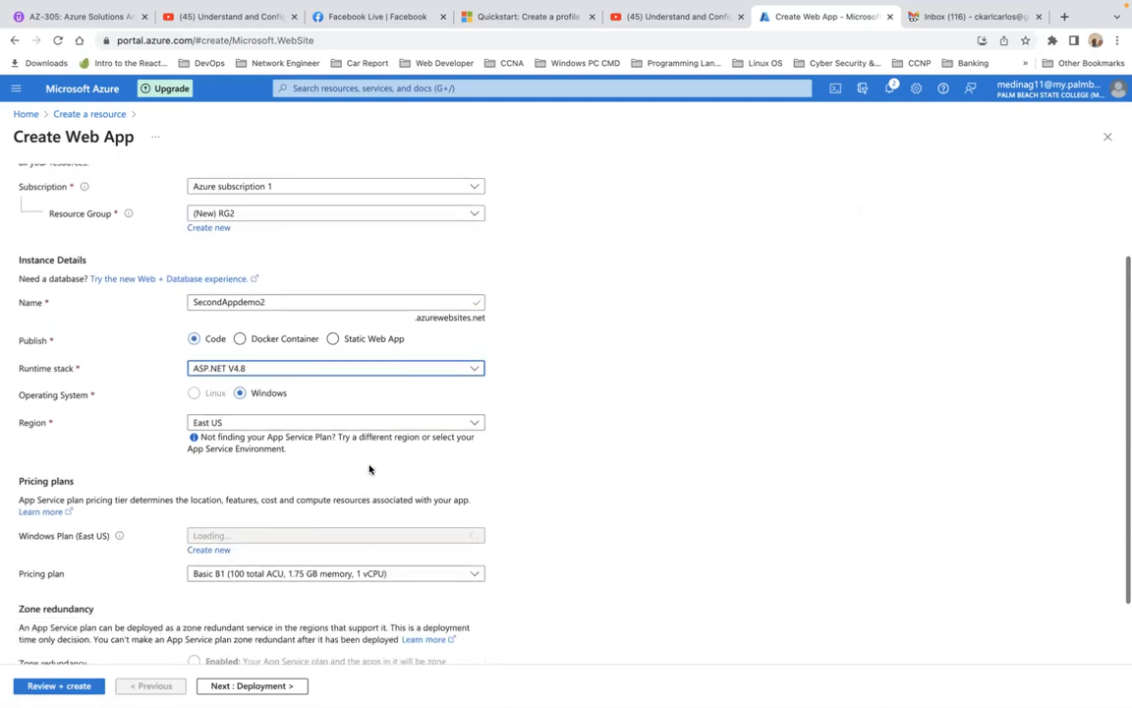
pyautogui.click(405, 386)
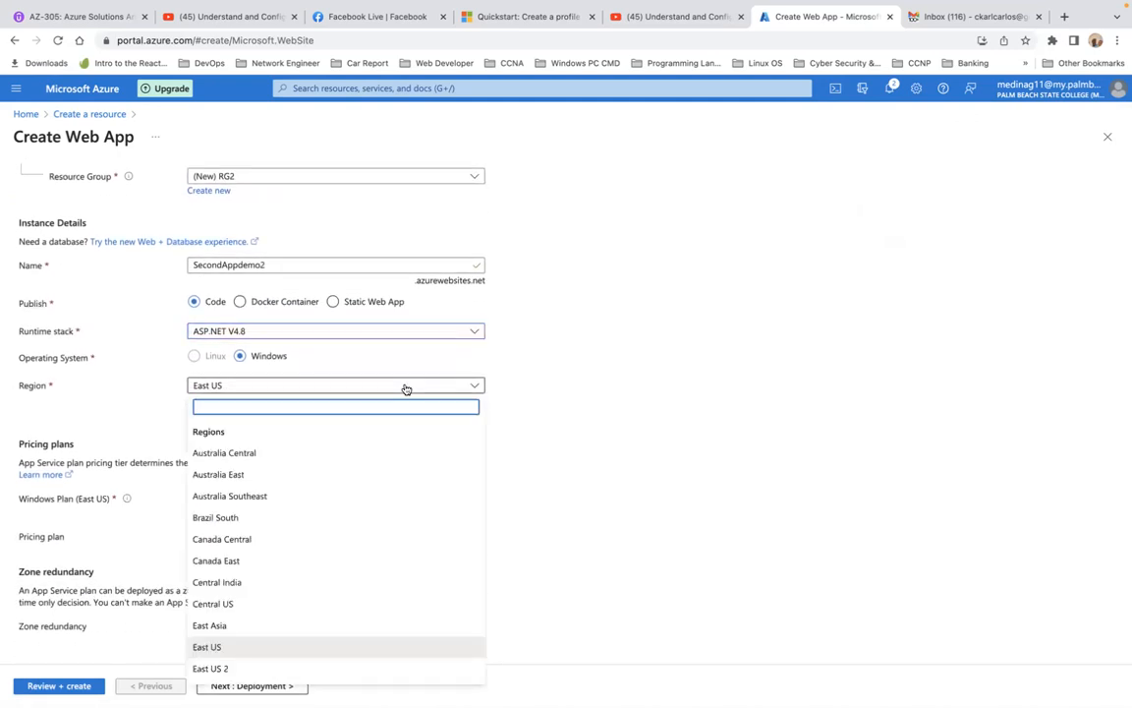
pyautogui.write('w')
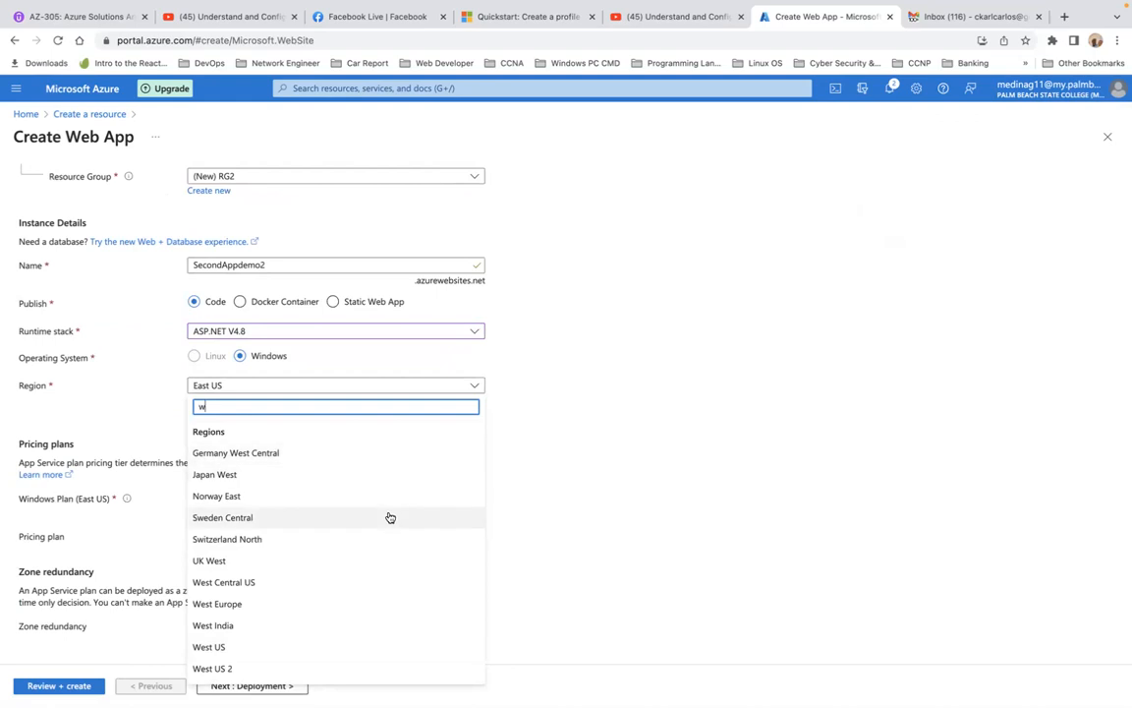
pyautogui.click(346, 603)
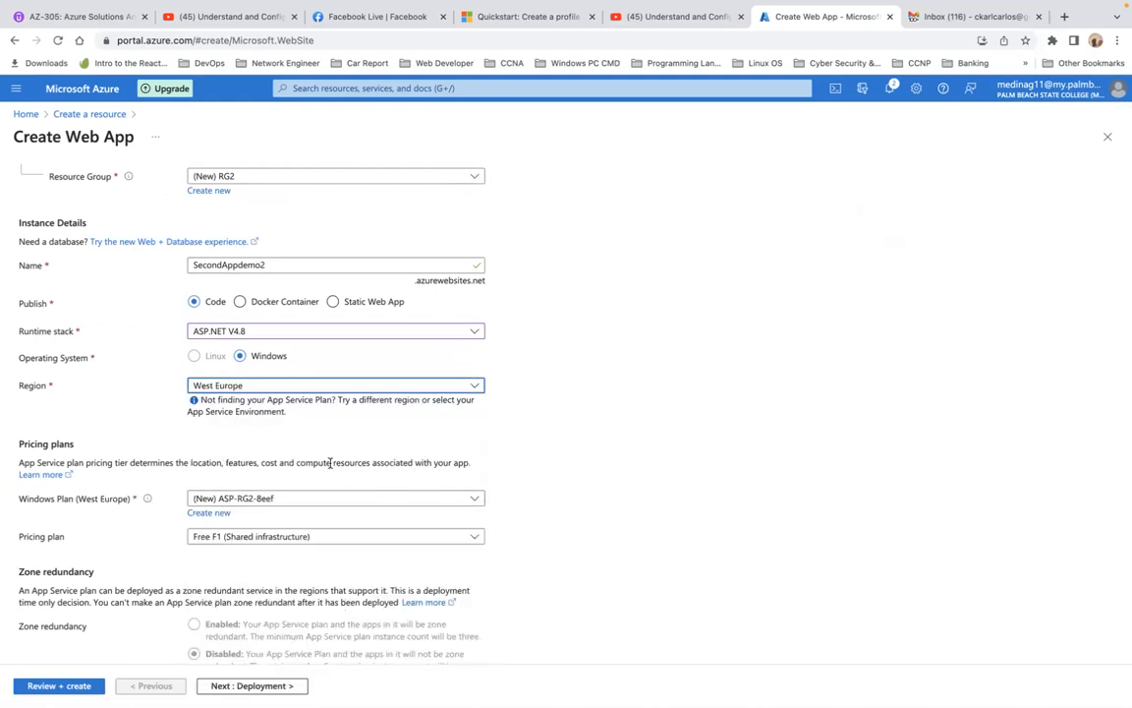
# Create a new App Service plan named appserP2 for the second web app
pyautogui.scroll(-1, 483, 468)
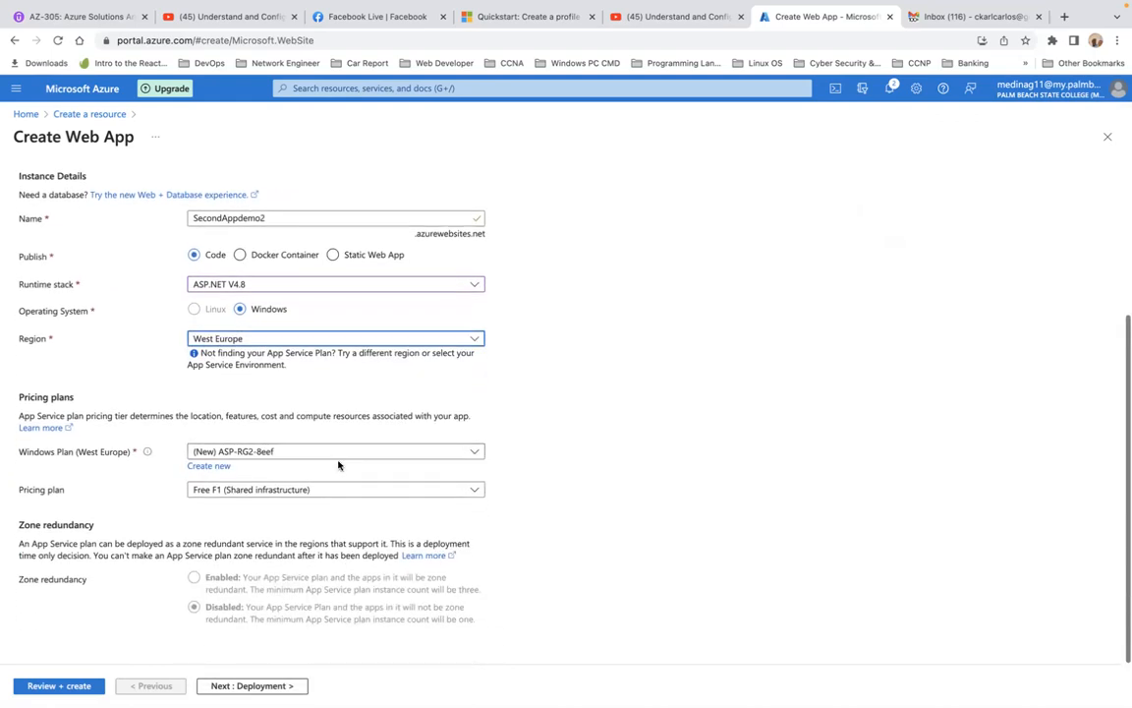
pyautogui.click(221, 467)
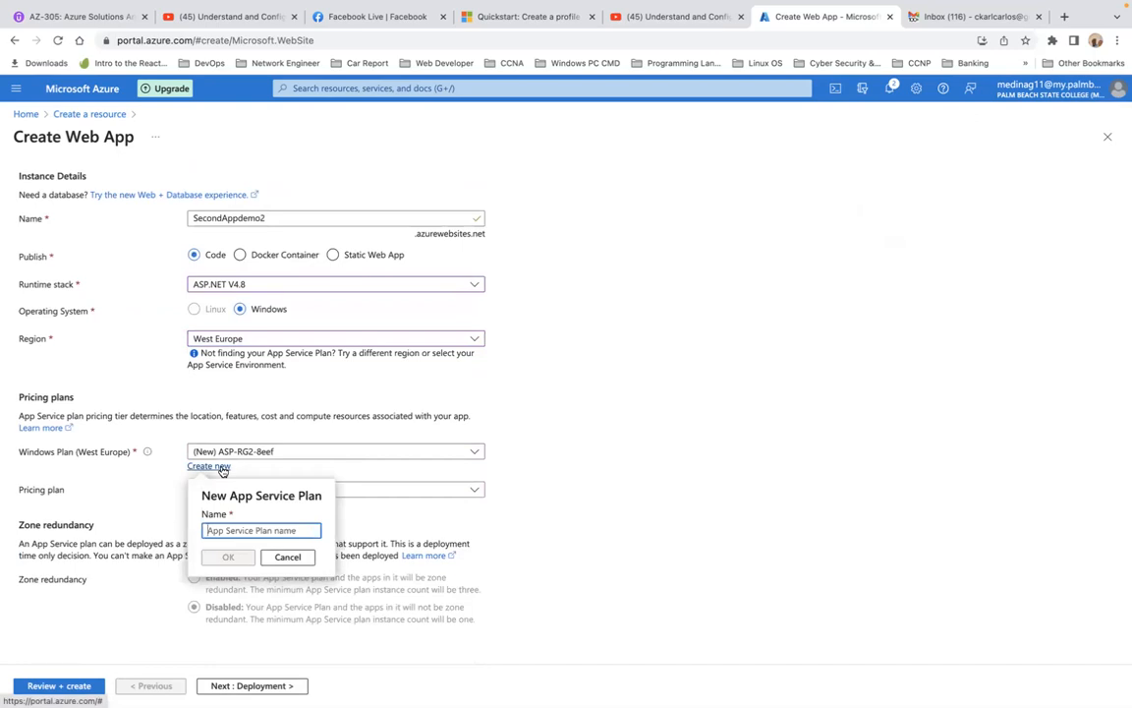
pyautogui.write('app')
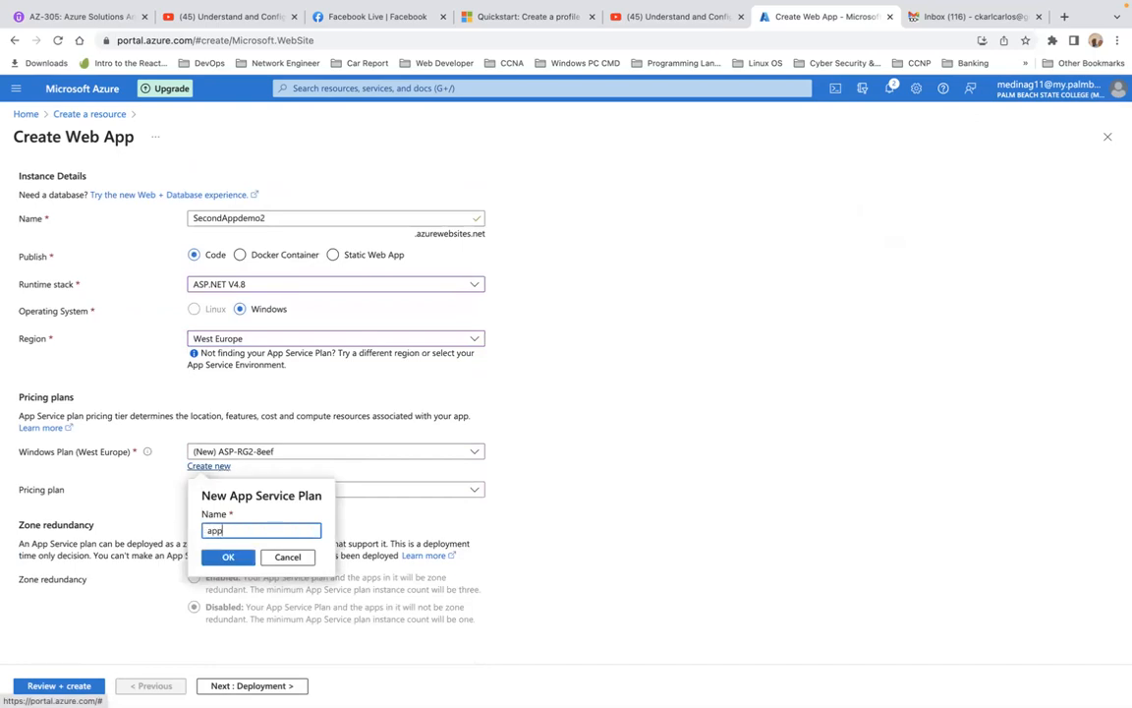
pyautogui.write('serP2')
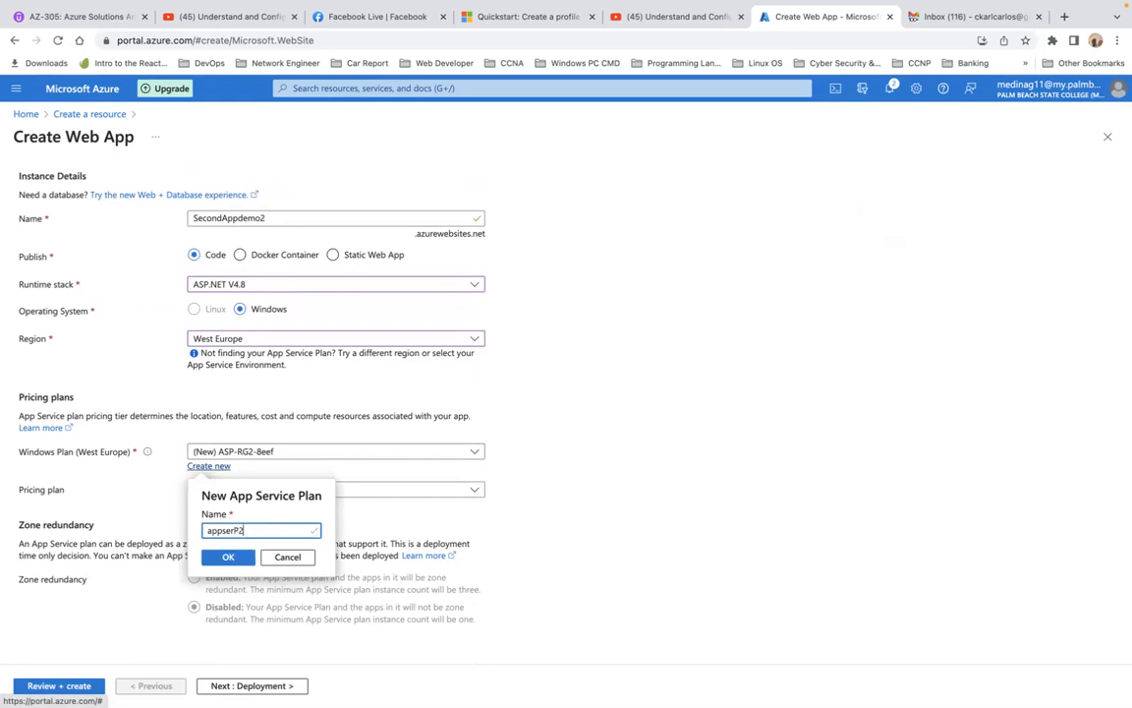
pyautogui.click(227, 557)
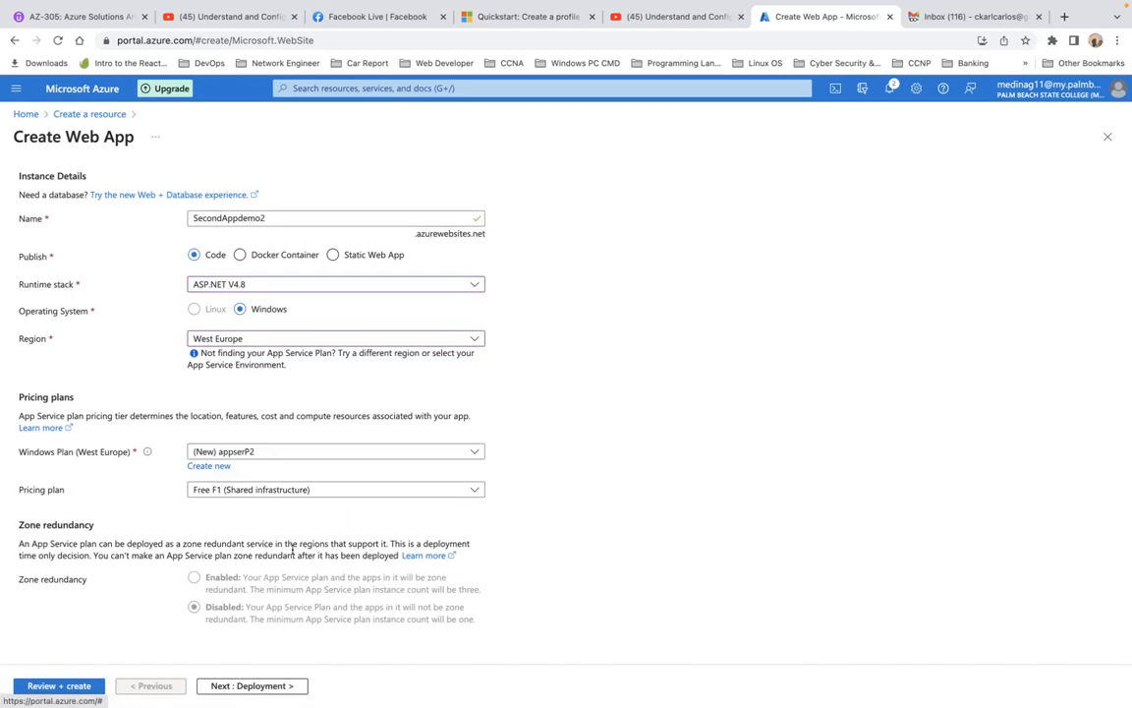
# Leave continuous deployment at its default and turn public access off in the web app's networking settings
pyautogui.click(251, 685)
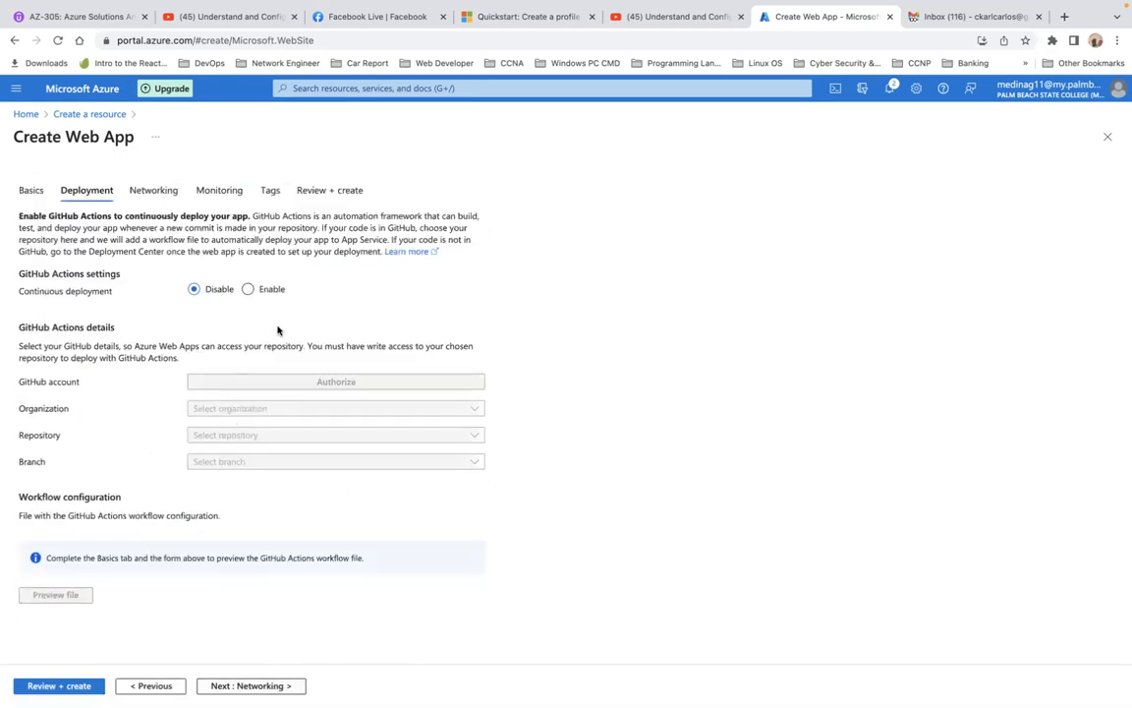
pyautogui.click(250, 685)
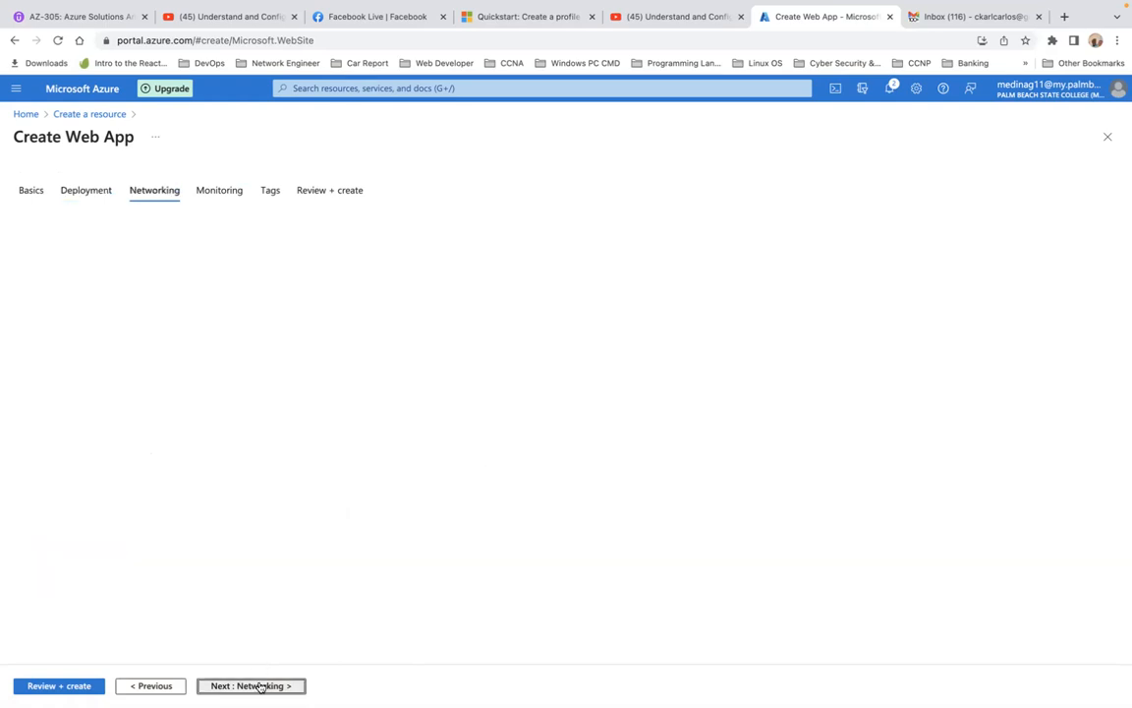
pyautogui.click(231, 273)
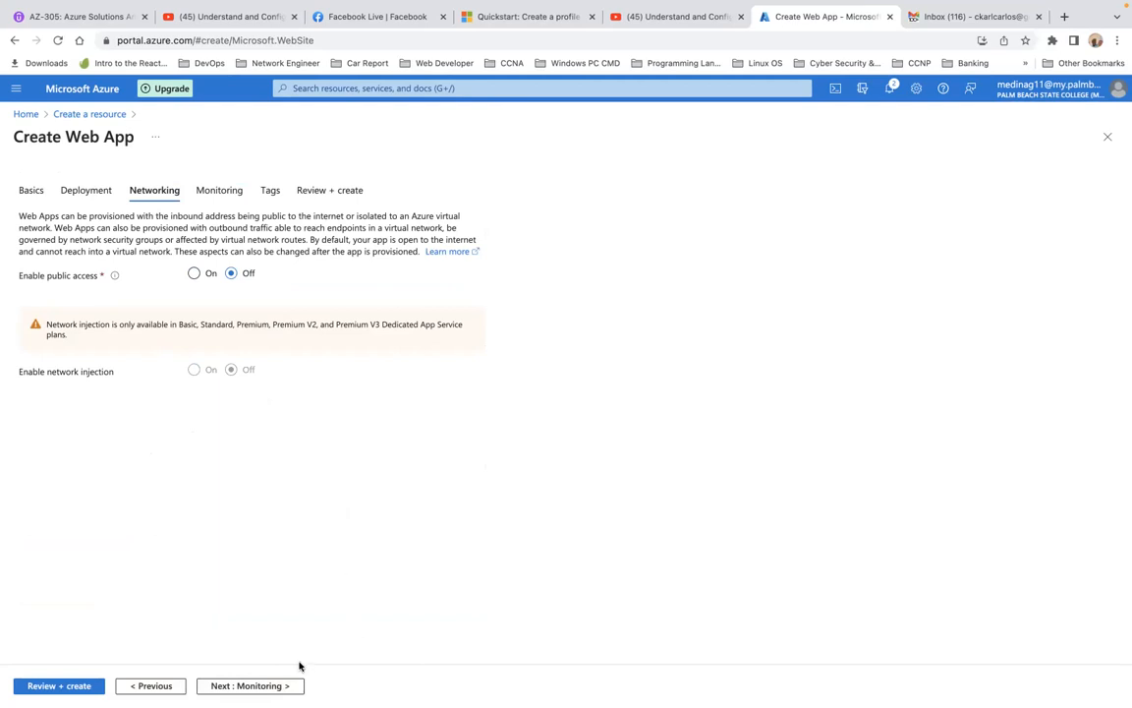
# Disable Application Insights and create the SecondAppdemo2 web app without any tags
pyautogui.click(276, 685)
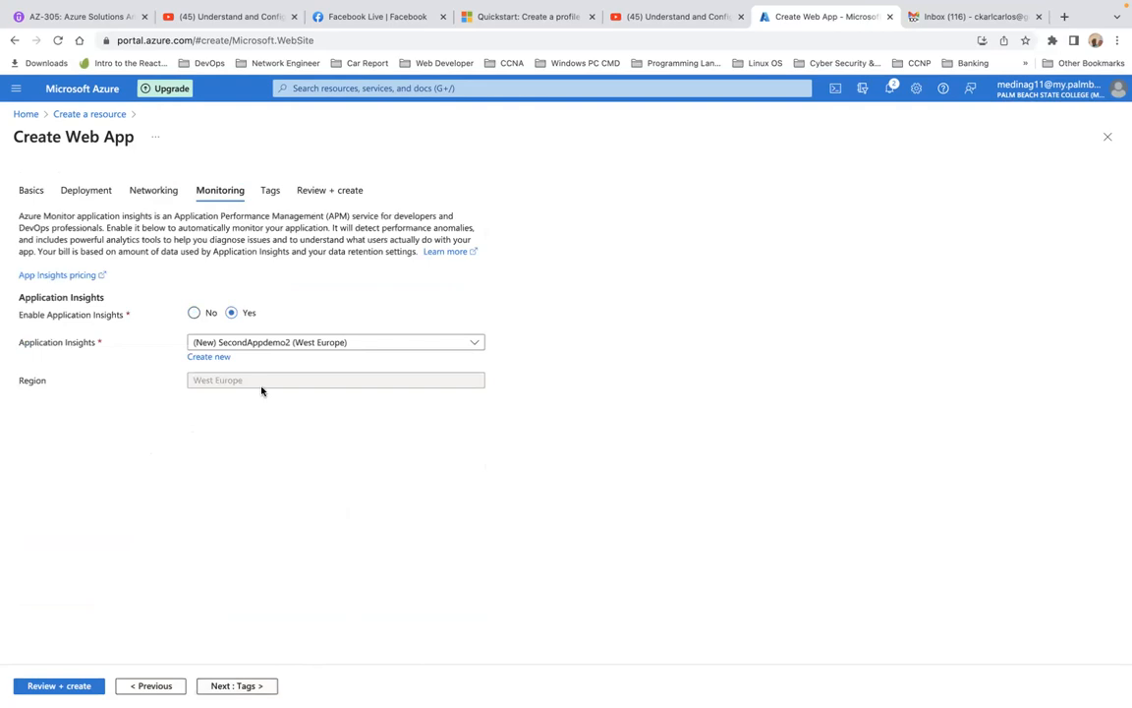
pyautogui.click(196, 315)
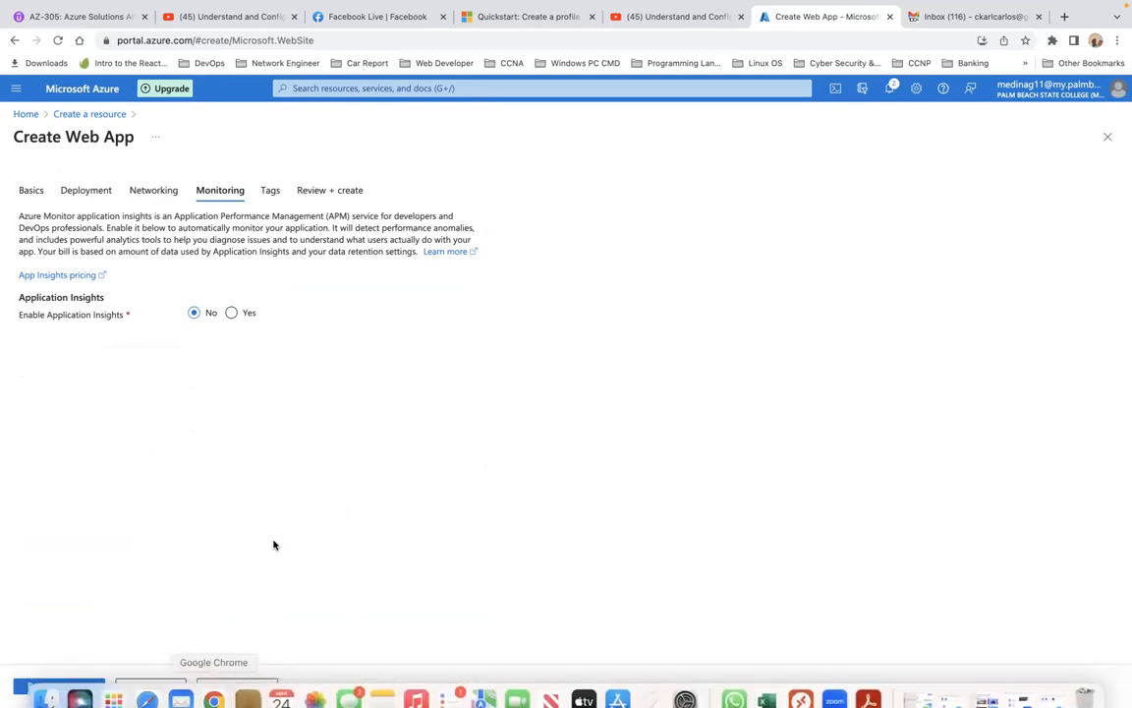
pyautogui.click(237, 686)
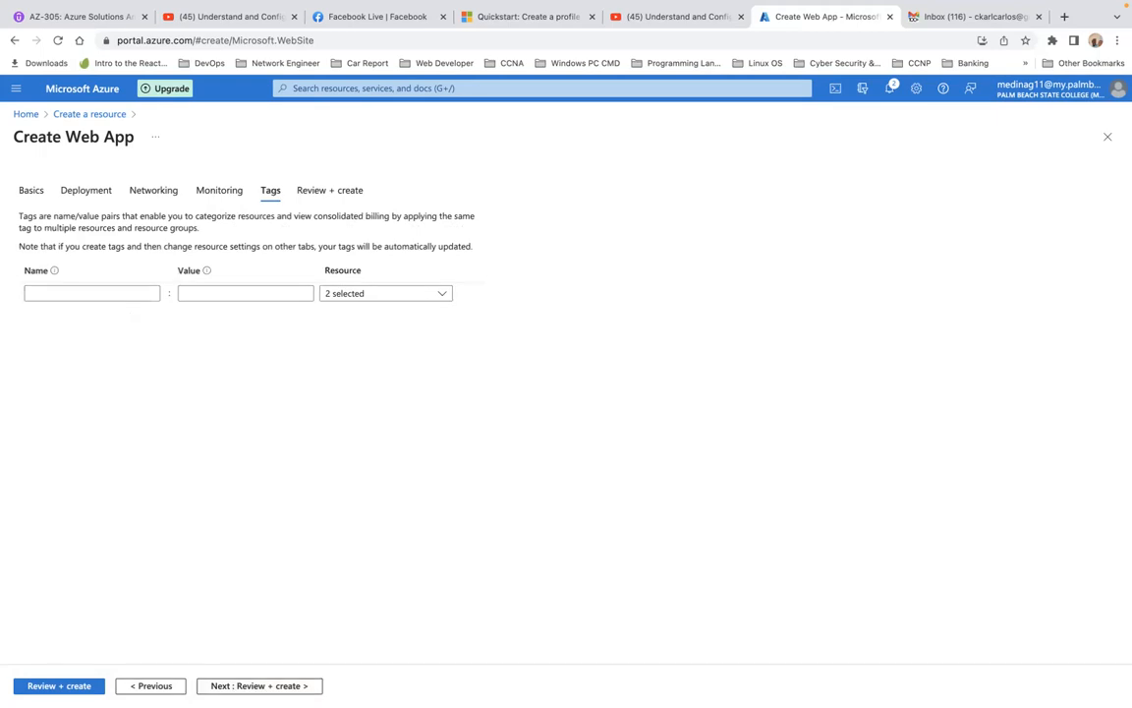
pyautogui.click(114, 290)
pyautogui.click(280, 687)
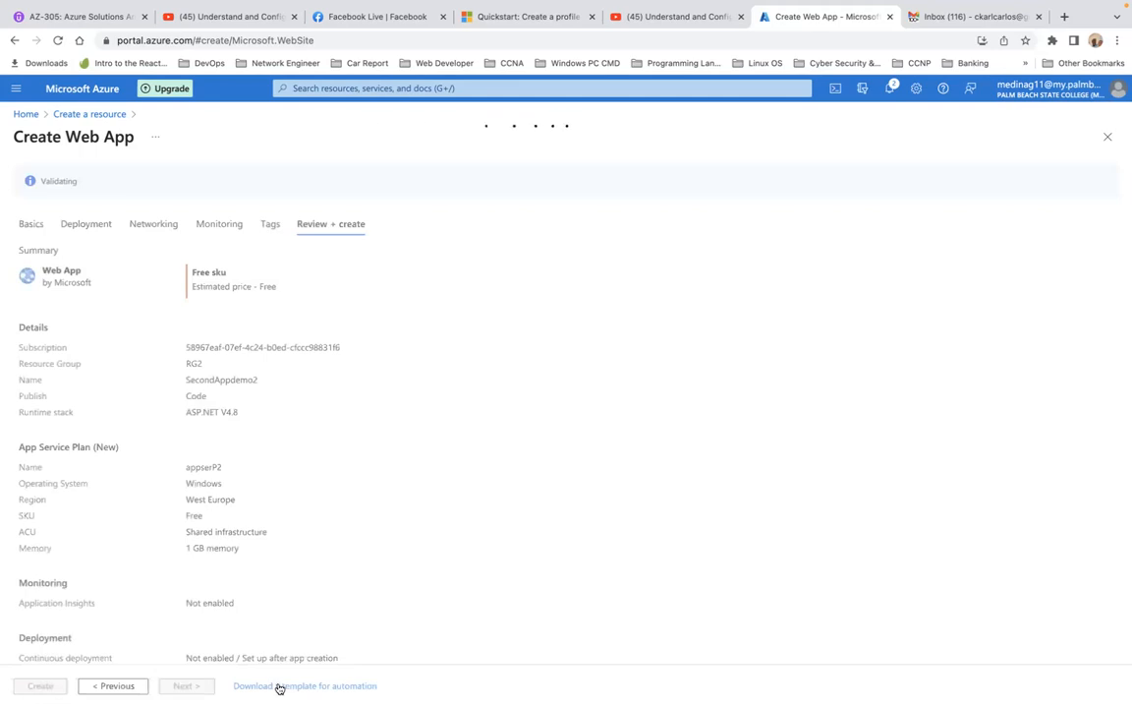
pyautogui.click(61, 685)
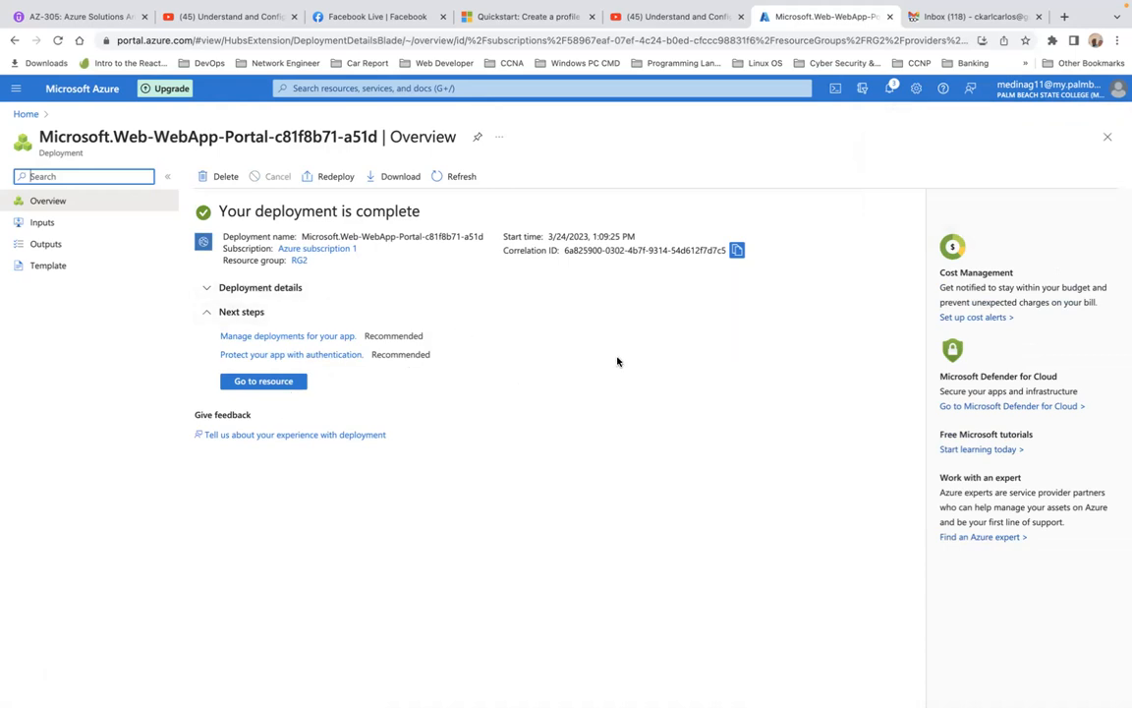
# Return to the portal home and start creating a Traffic Manager profile from the marketplace
pyautogui.click(25, 114)
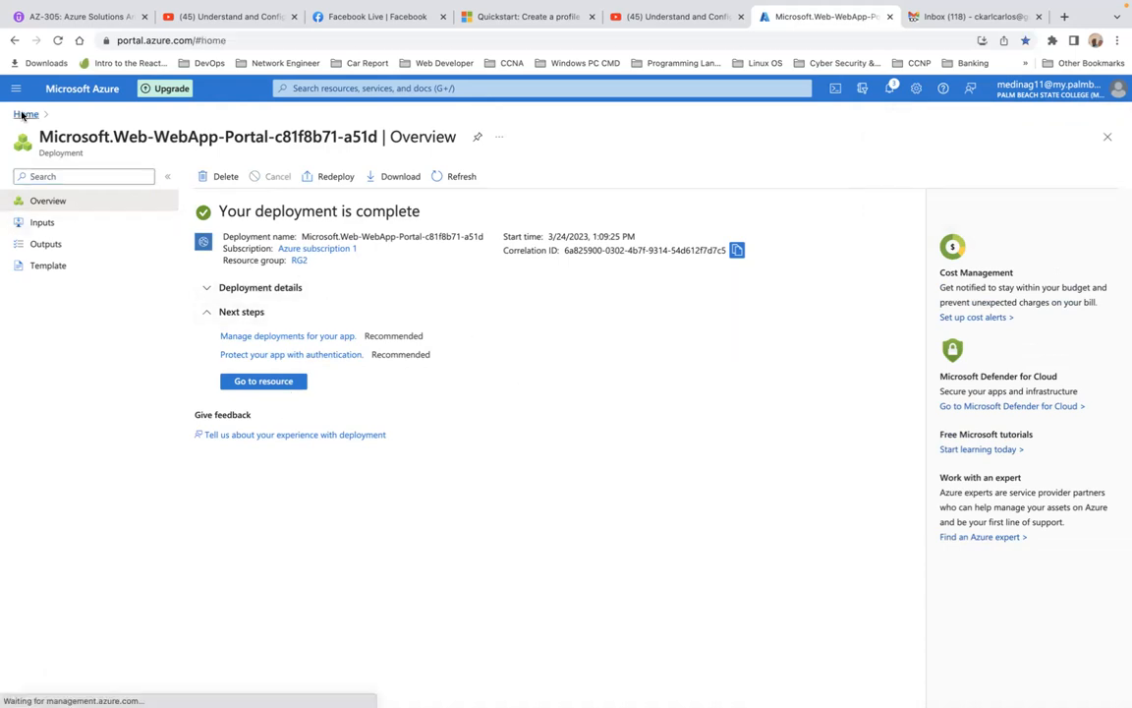
pyautogui.click(240, 187)
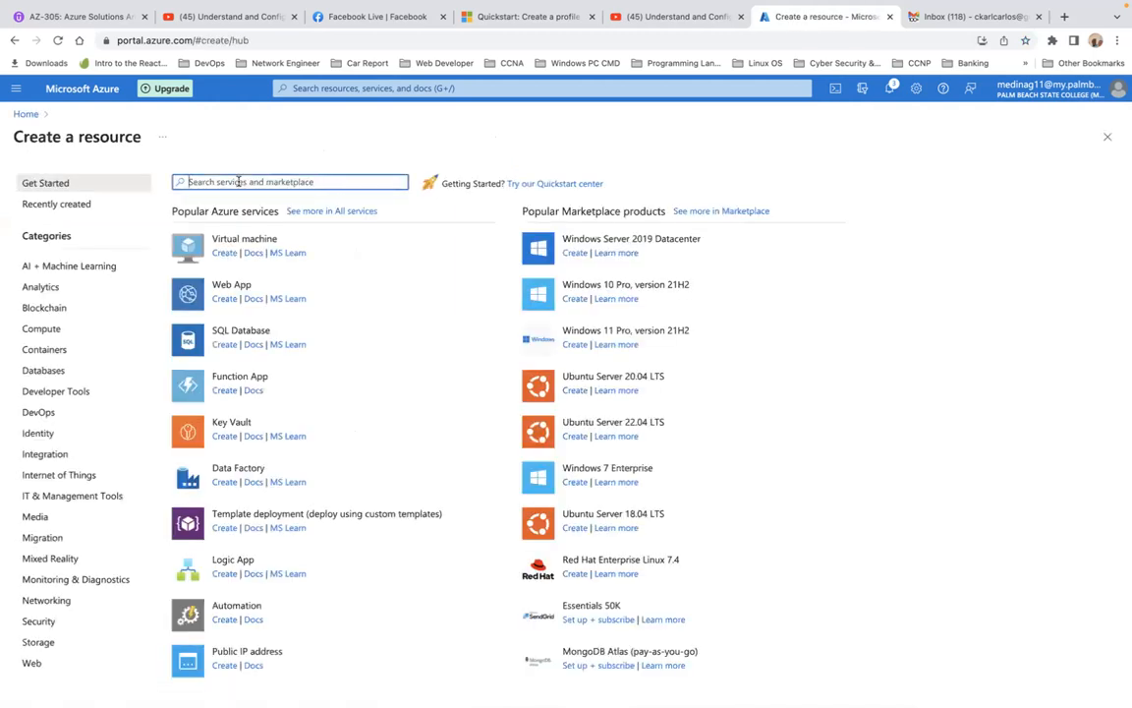
pyautogui.write('tar')
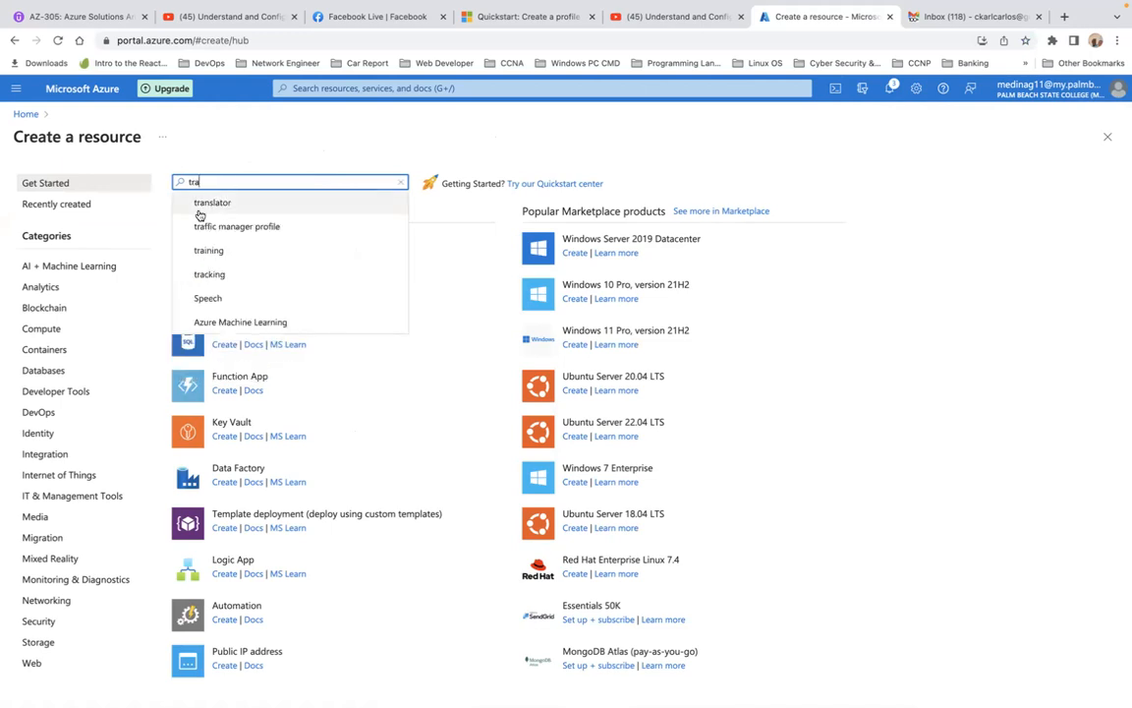
pyautogui.click(215, 226)
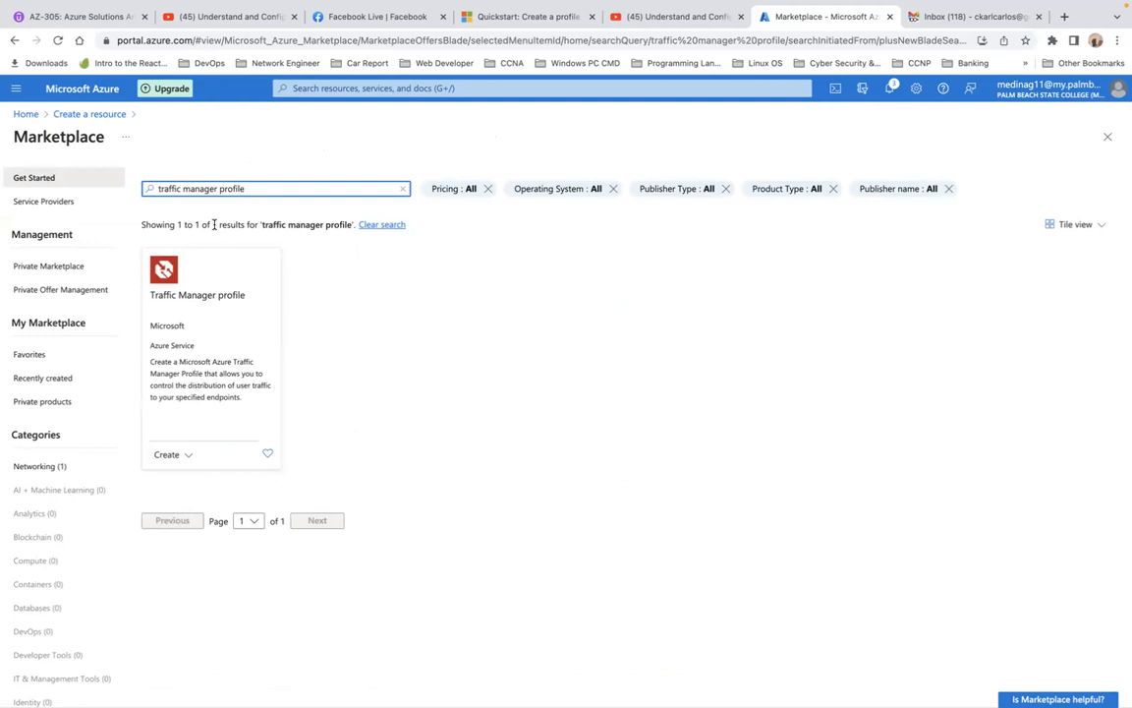
pyautogui.click(180, 457)
pyautogui.click(192, 477)
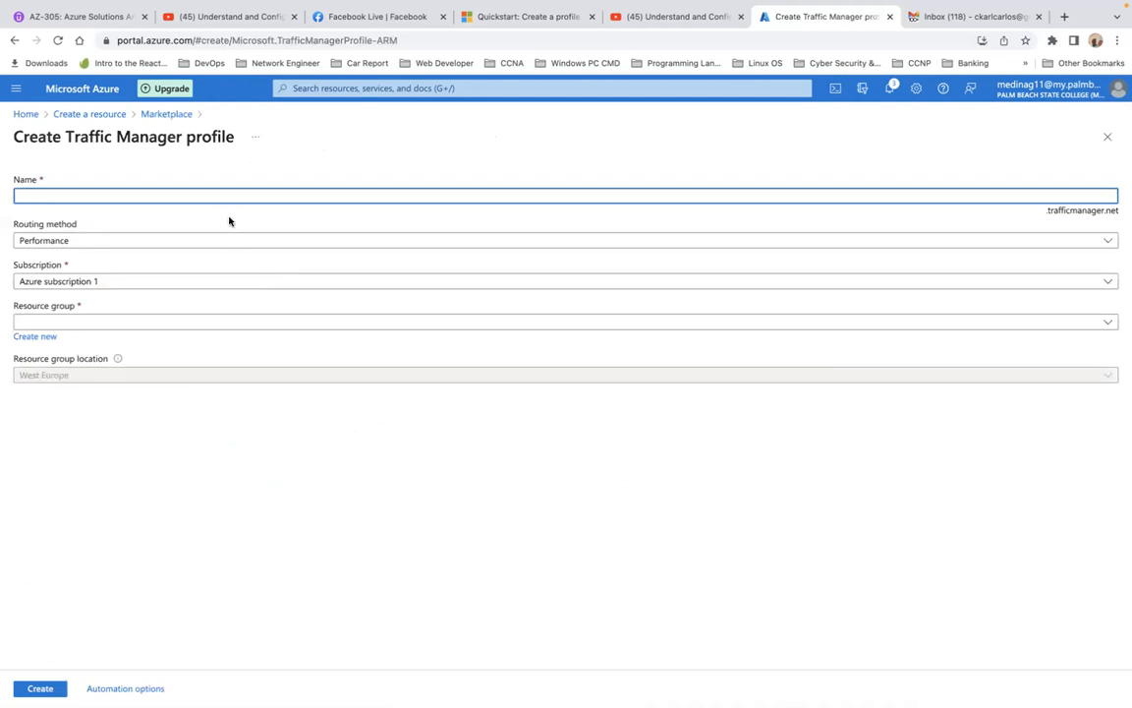
# Name the Traffic Manager profile mytrProfile
pyautogui.write('myt')
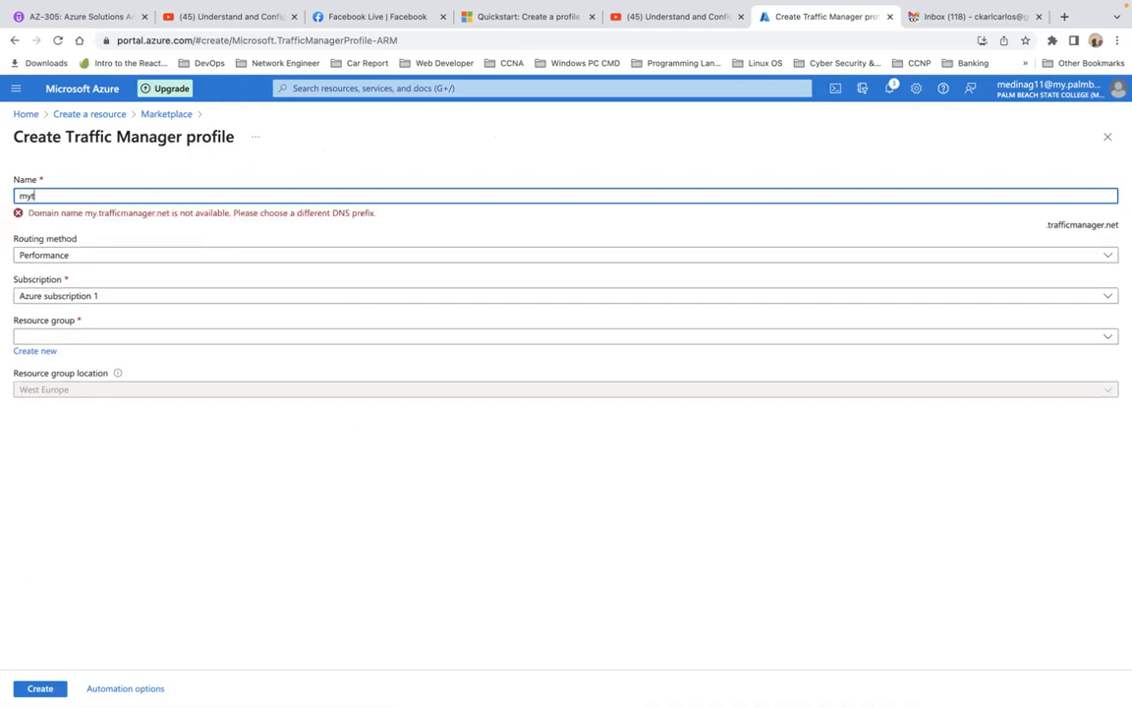
pyautogui.write('rProfile')
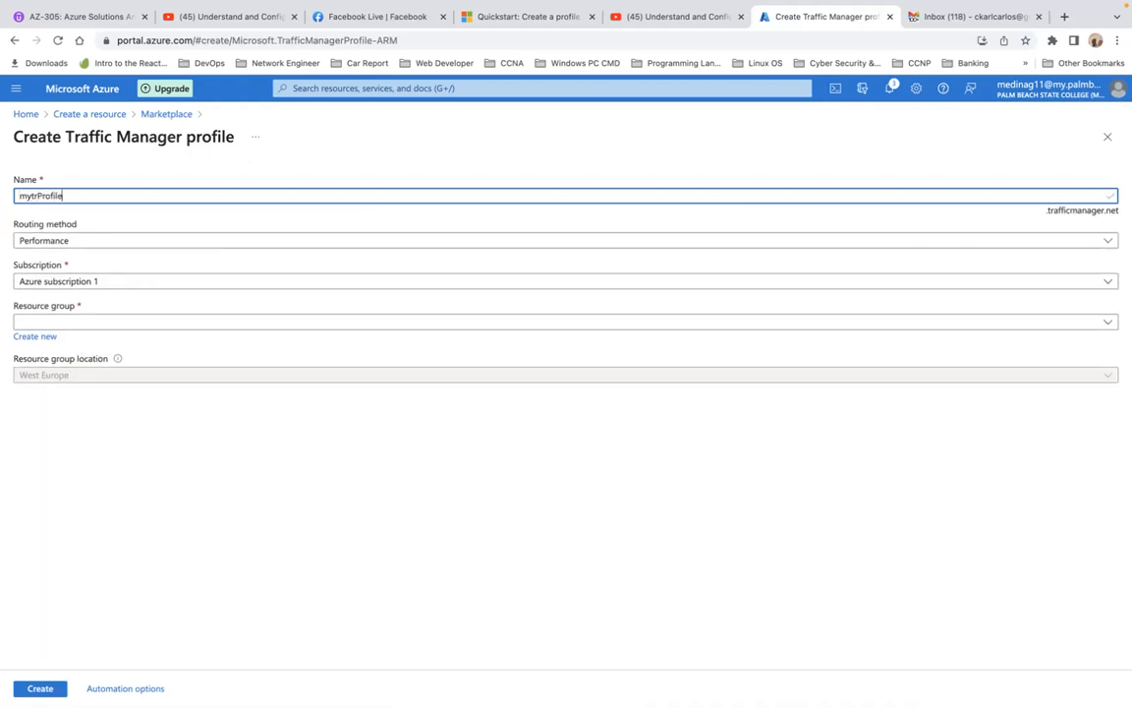
pyautogui.write('.=')
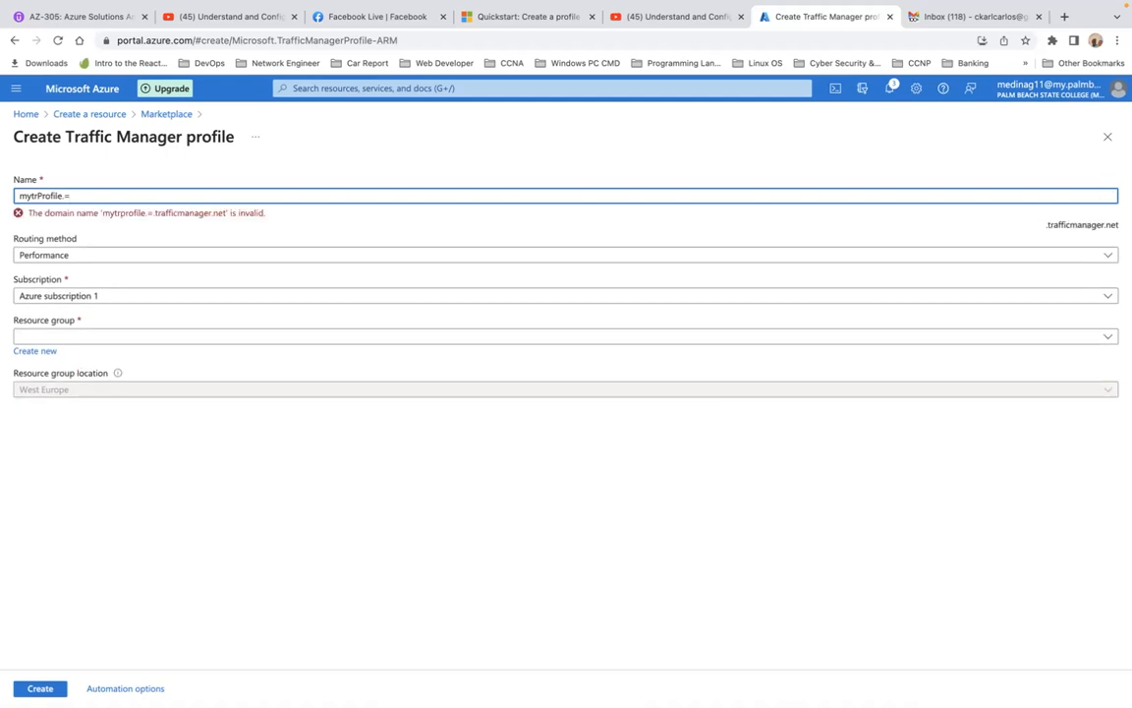
pyautogui.press('BackSpace')
pyautogui.press('BackSpace')
# Set the profile's routing method to Priority and create it in resource group RG1
pyautogui.click(214, 246)
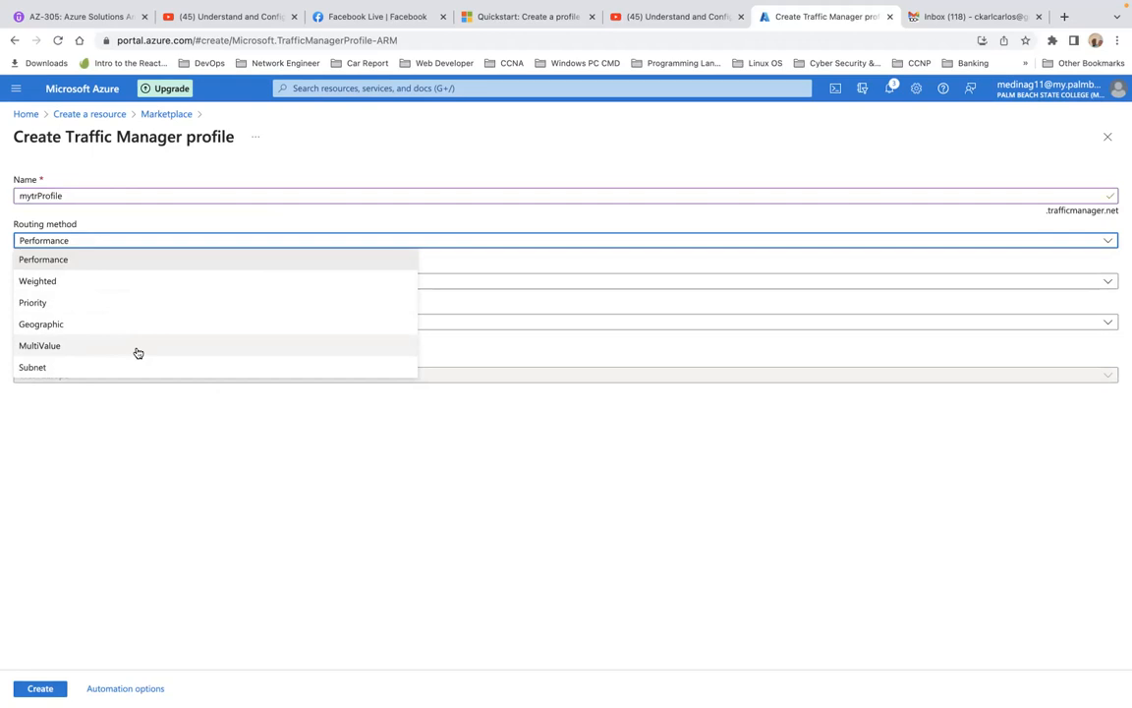
pyautogui.click(82, 301)
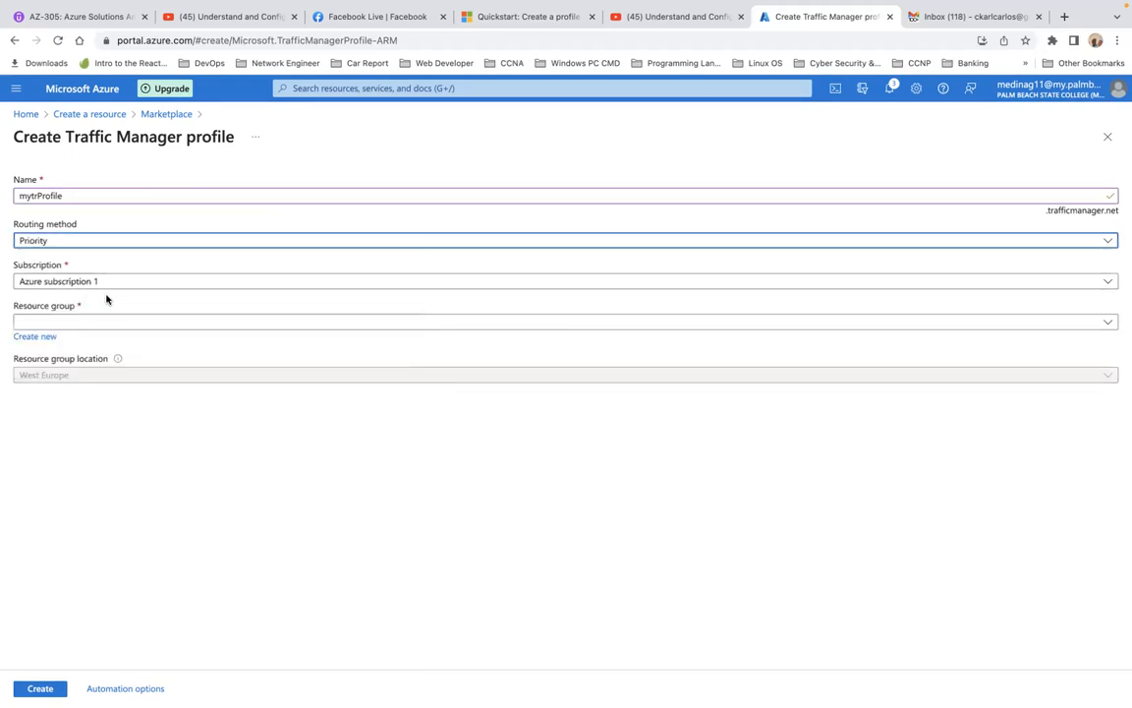
pyautogui.click(121, 324)
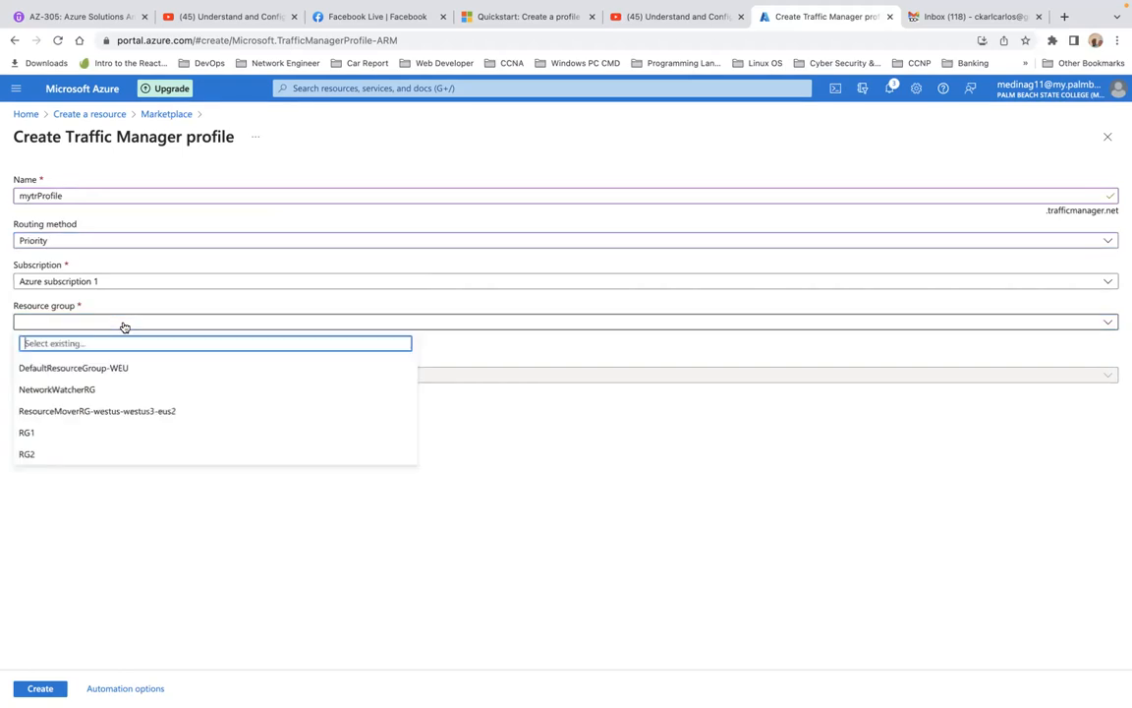
pyautogui.click(27, 432)
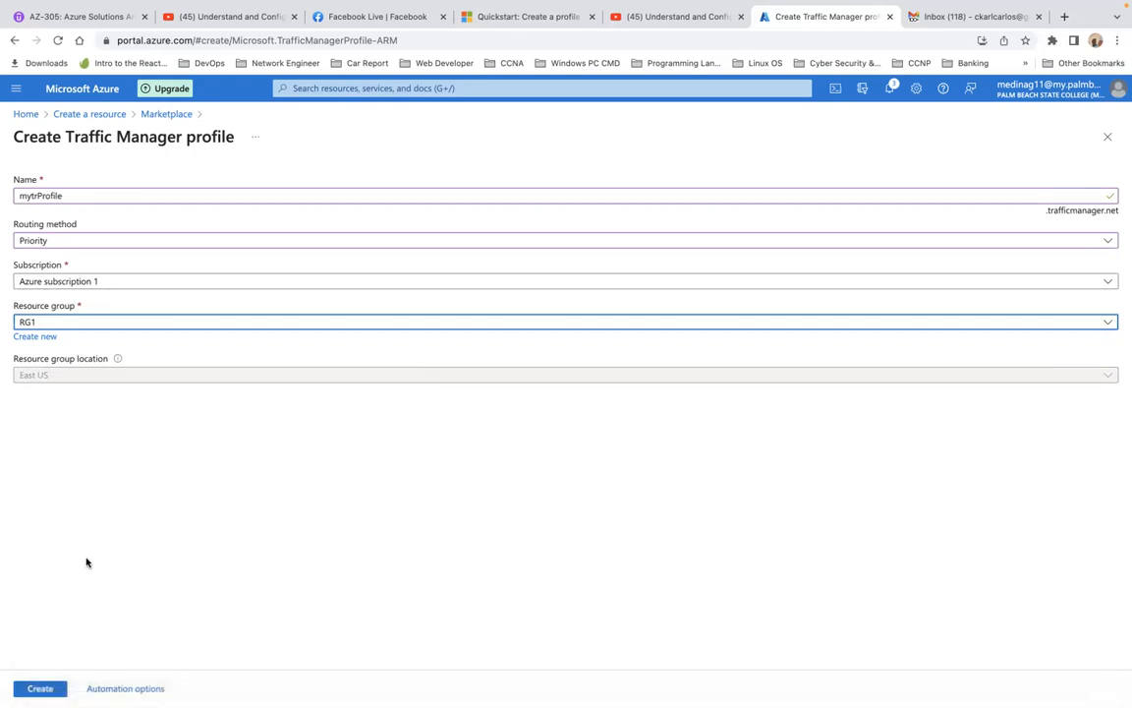
pyautogui.click(37, 688)
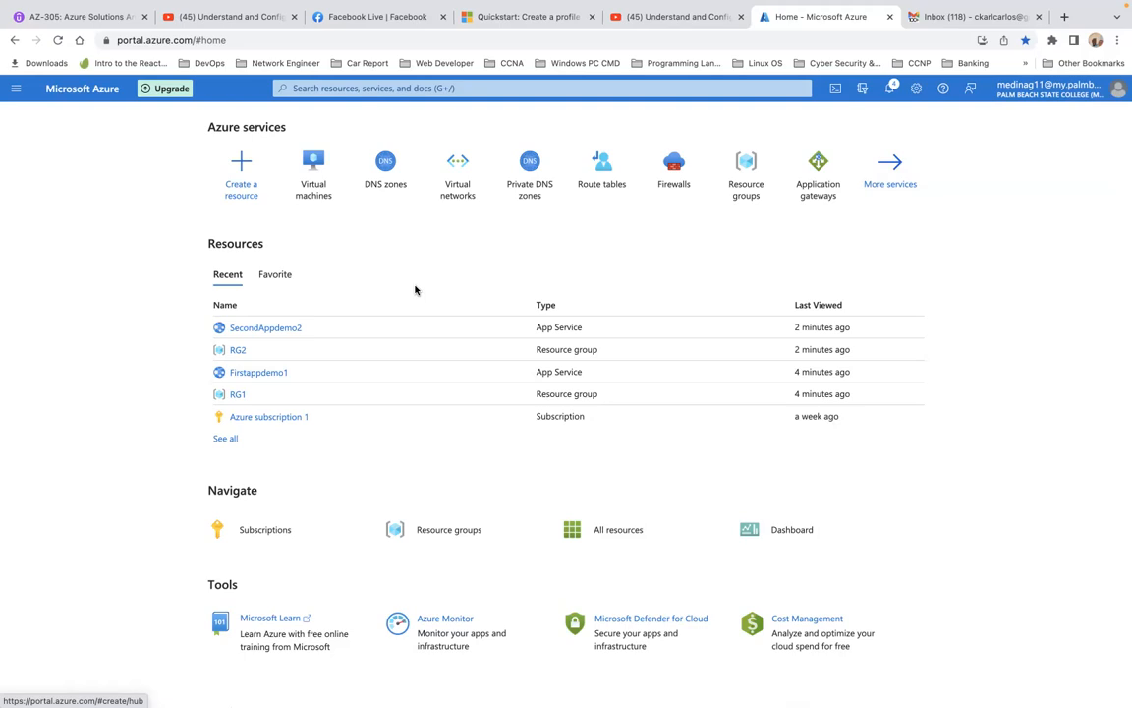
# Review the resources in resource group RG1 and return to the portal home
pyautogui.click(236, 396)
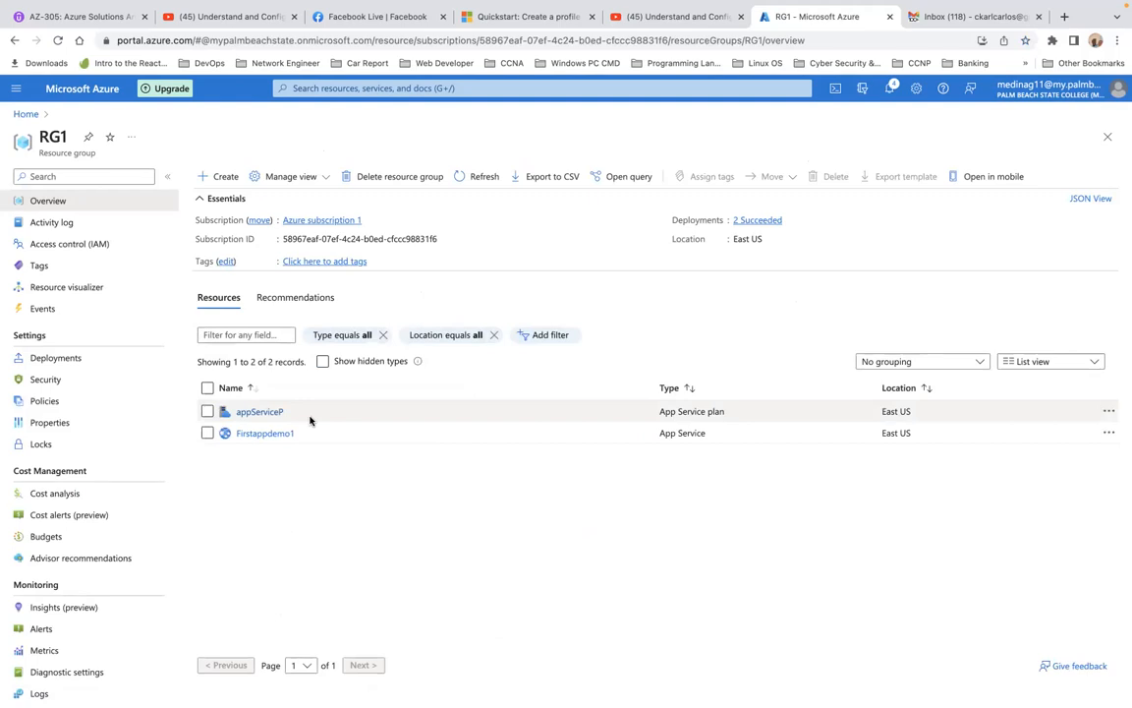
pyautogui.click(25, 114)
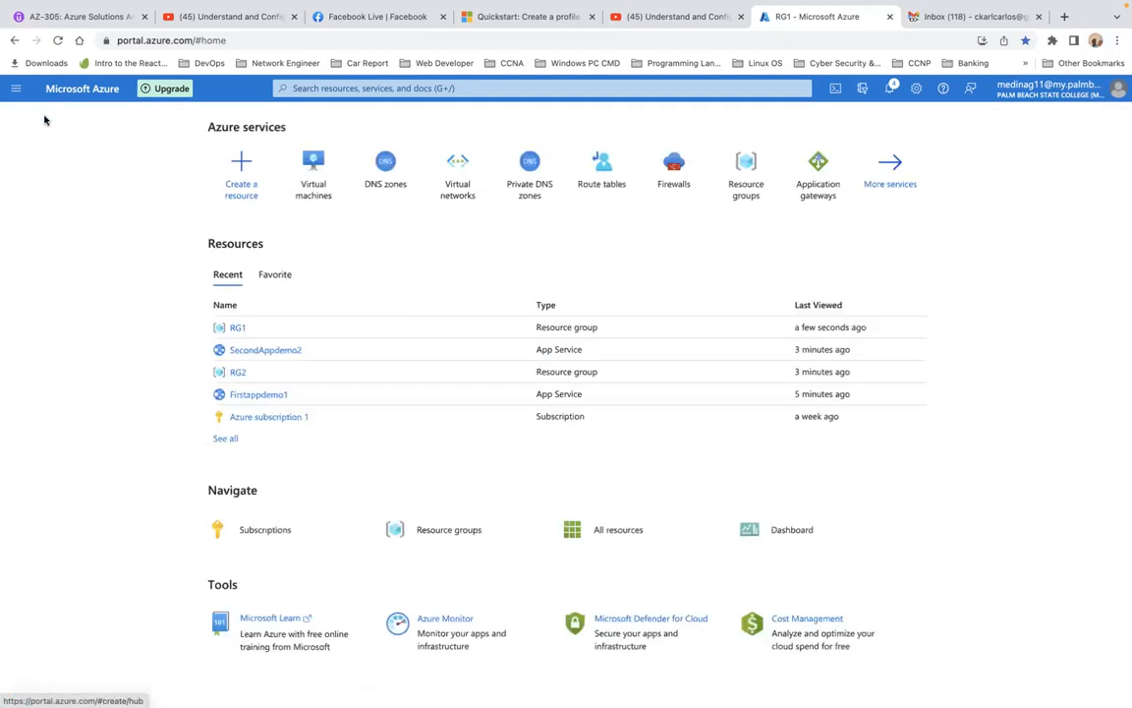
pyautogui.click(256, 174)
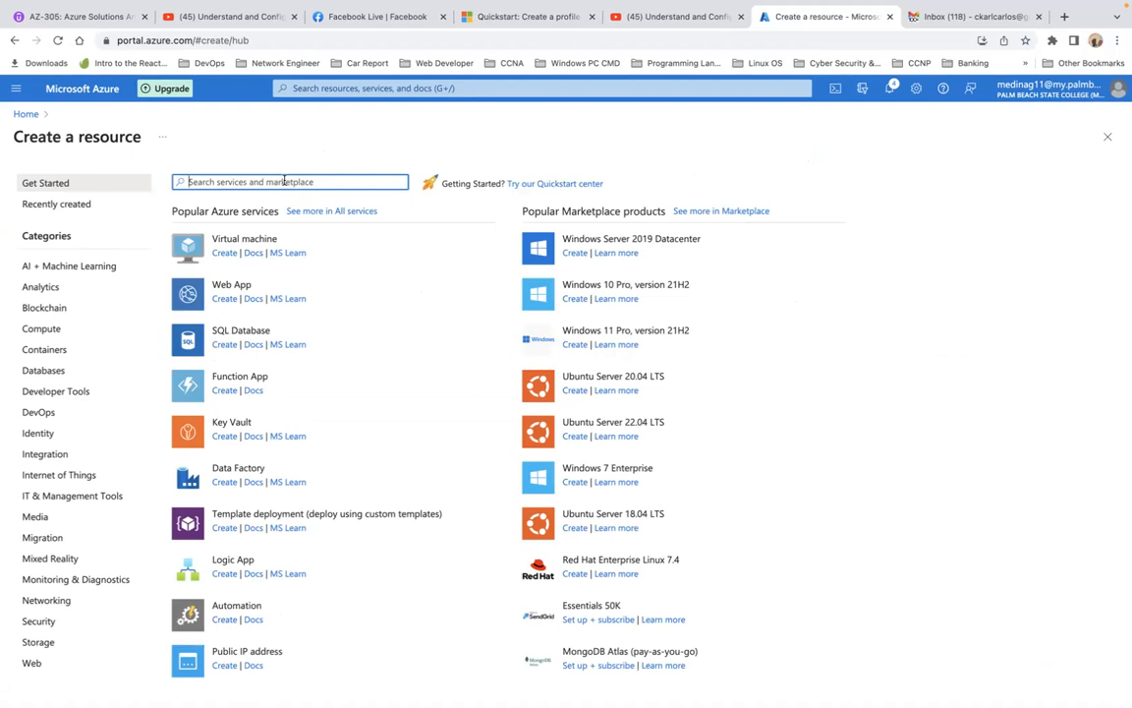
pyautogui.write('traffi')
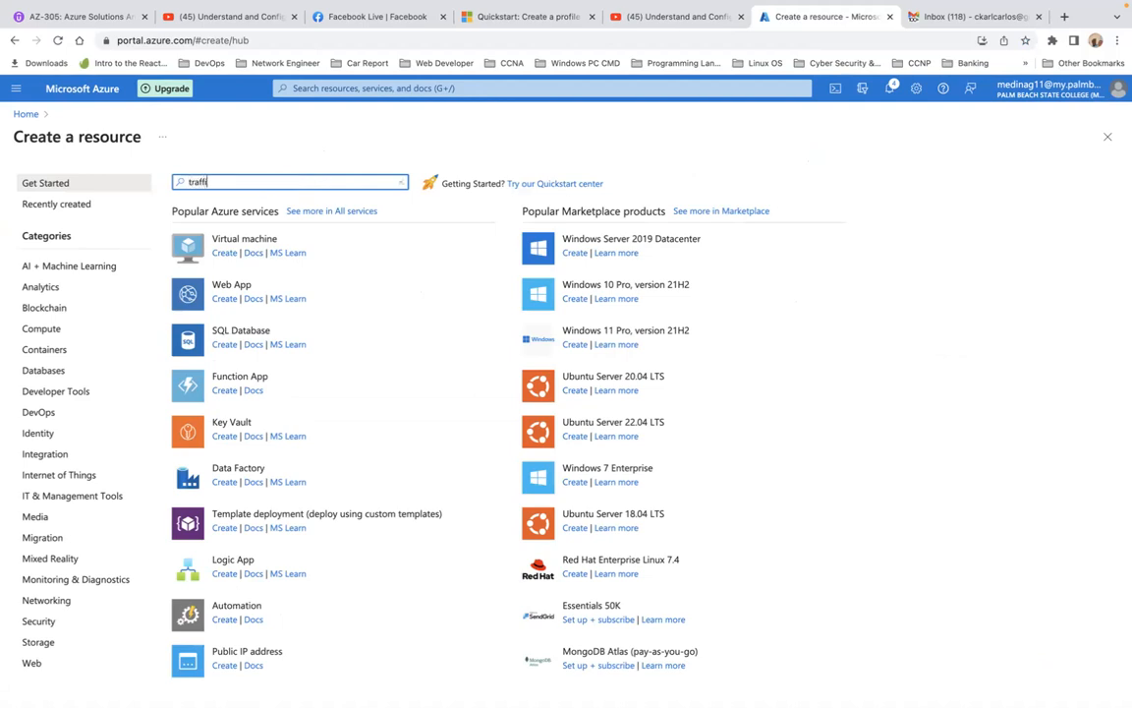
pyautogui.write('c')
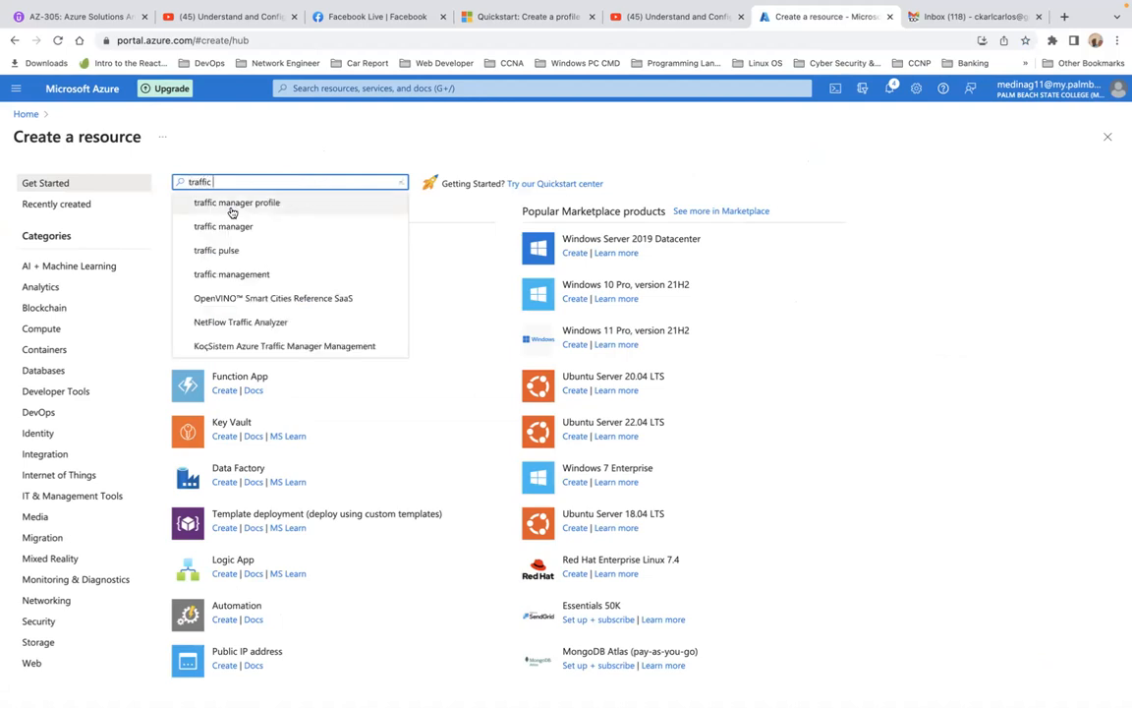
pyautogui.click(233, 206)
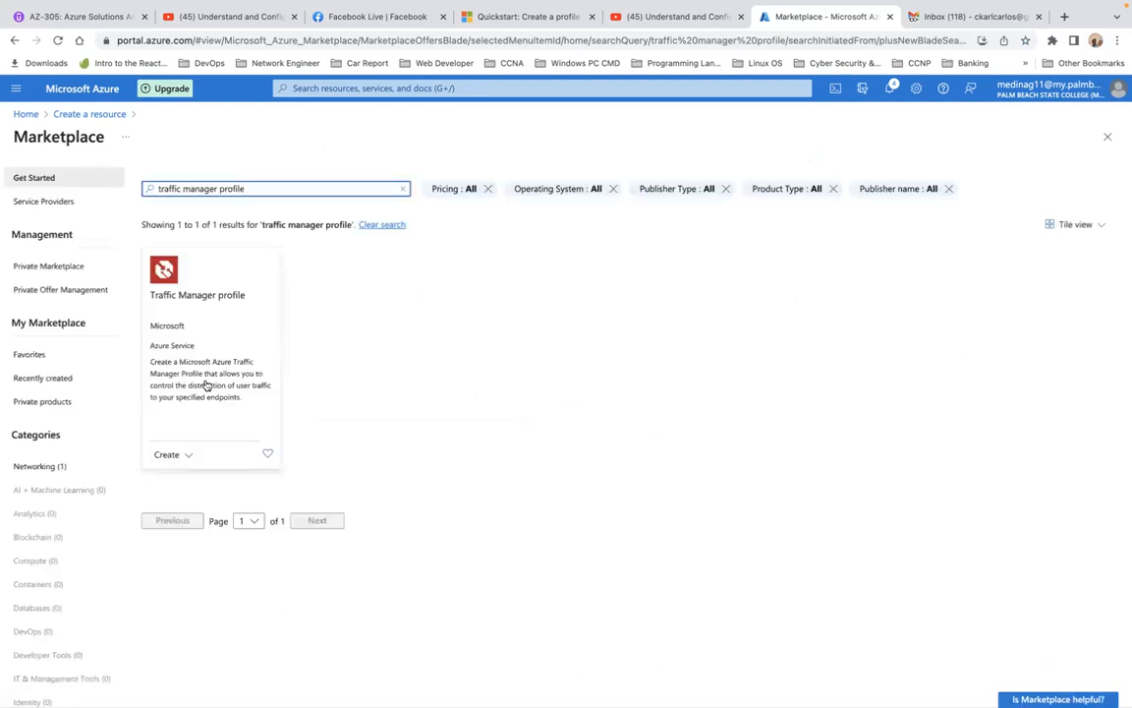
pyautogui.click(168, 454)
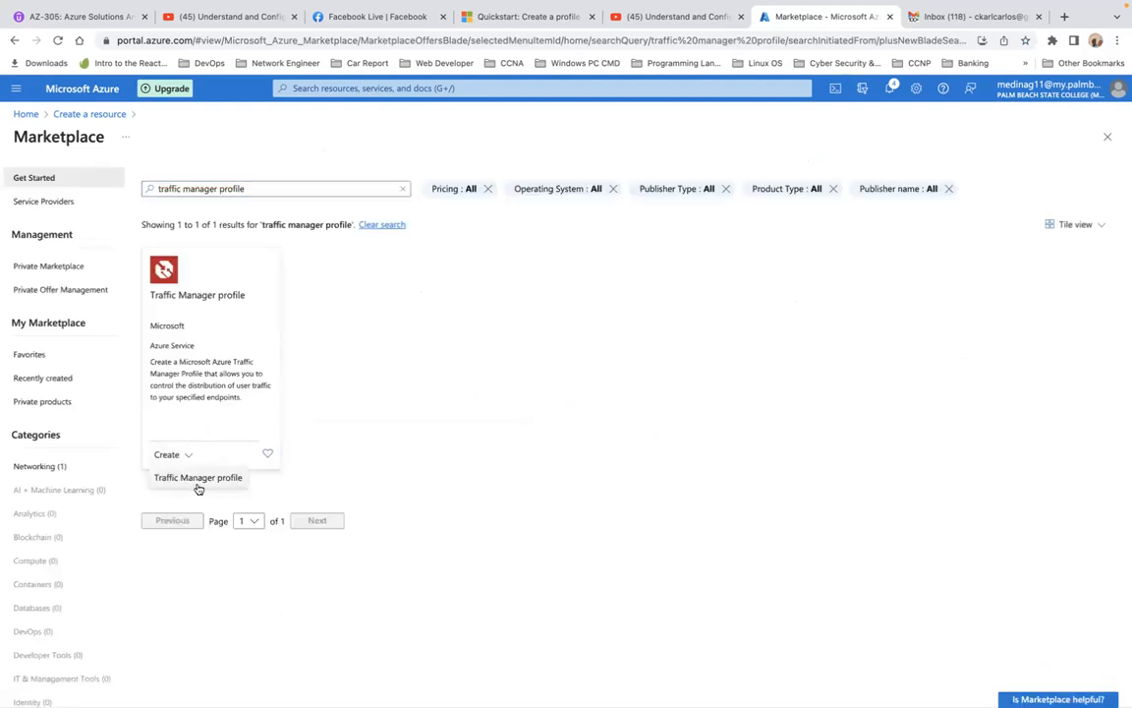
pyautogui.click(198, 479)
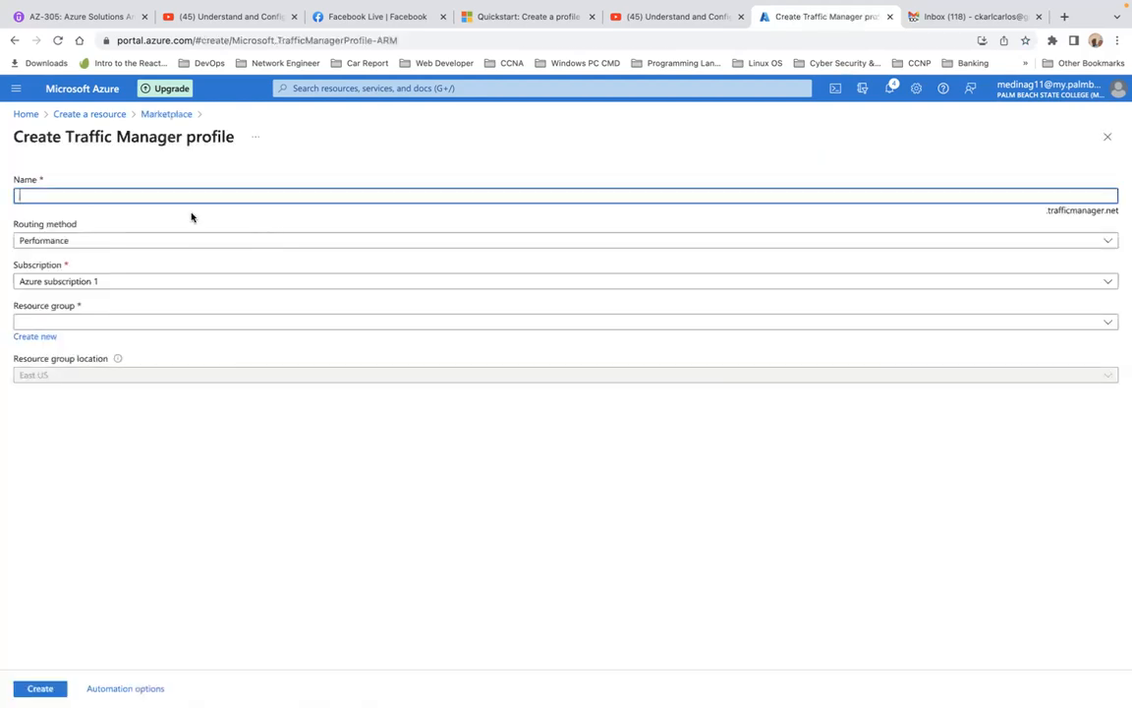
pyautogui.write('myTR')
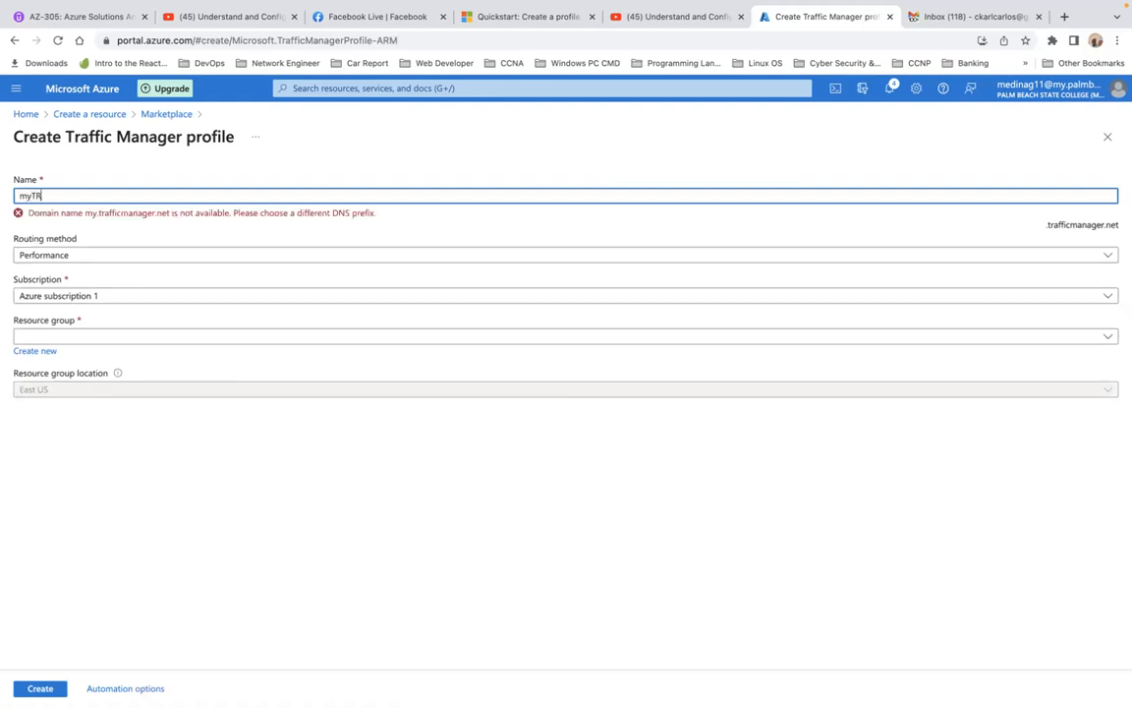
pyautogui.write('Profile')
pyautogui.press('Tab')
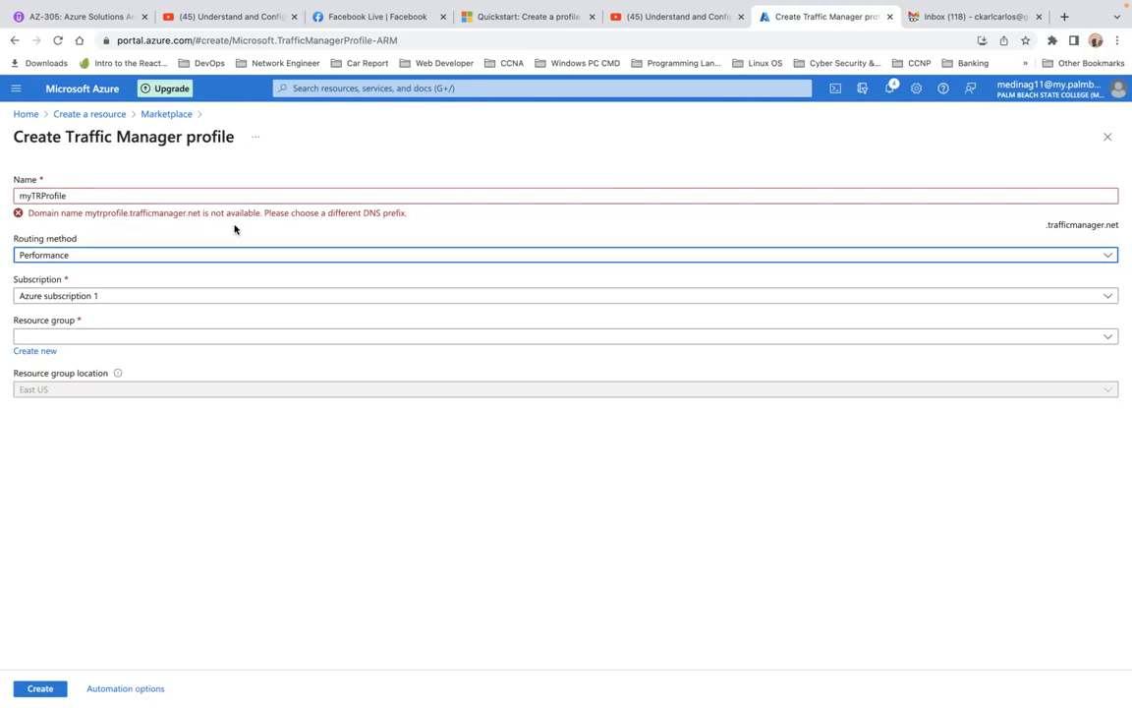
pyautogui.click(25, 115)
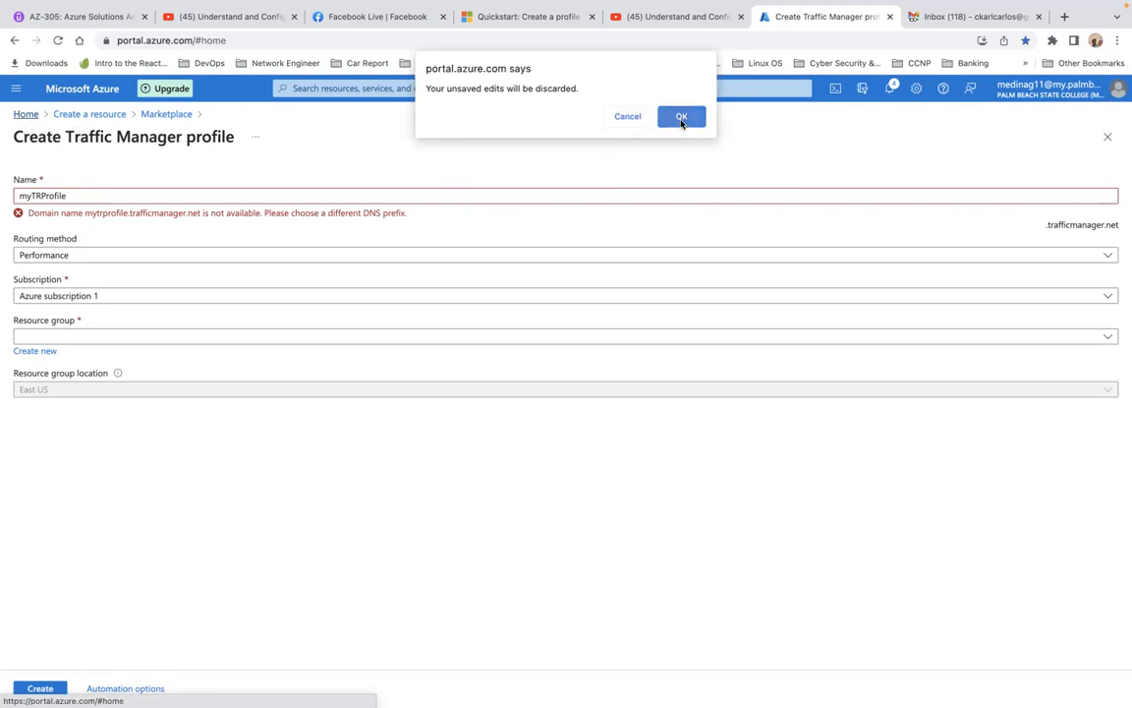
pyautogui.click(681, 117)
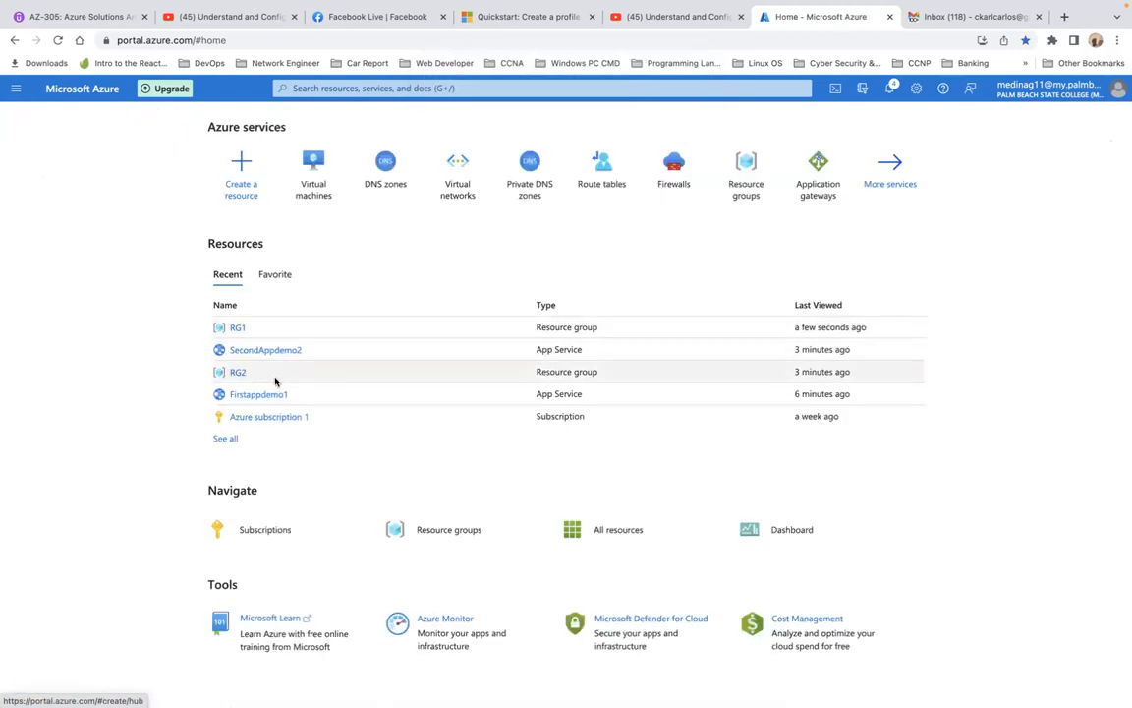
# Reload the portal home and open the endpoints page of the mytrProfile Traffic Manager profile in resource group RG1
pyautogui.click(57, 41)
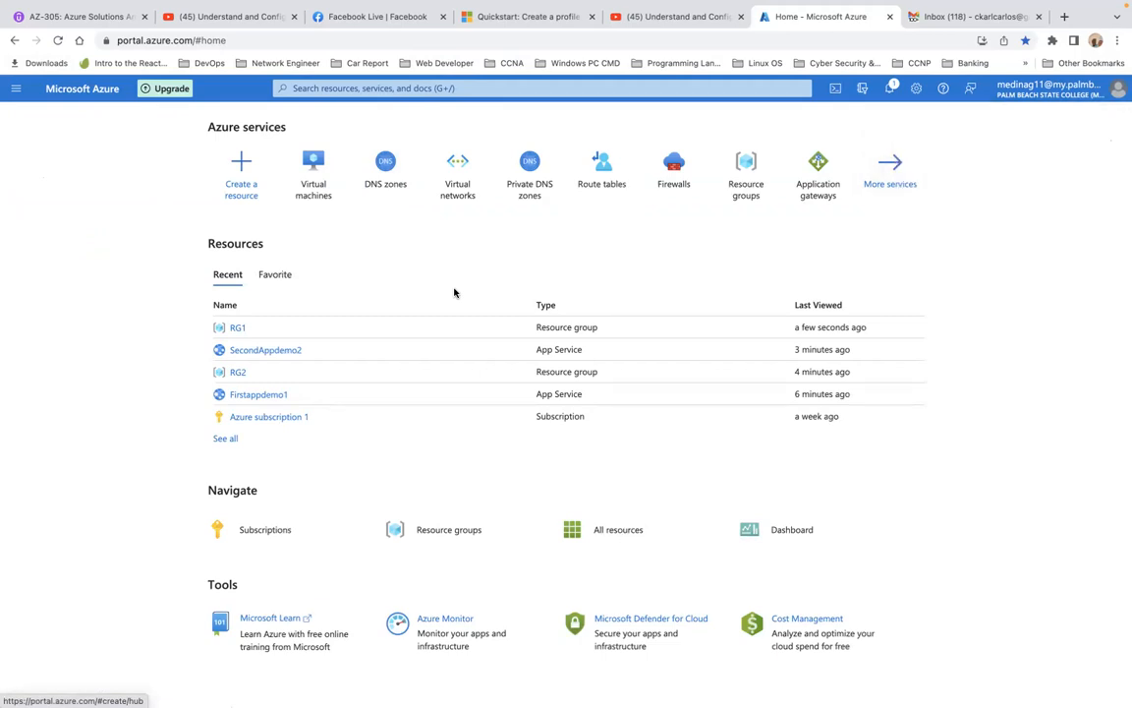
pyautogui.click(239, 328)
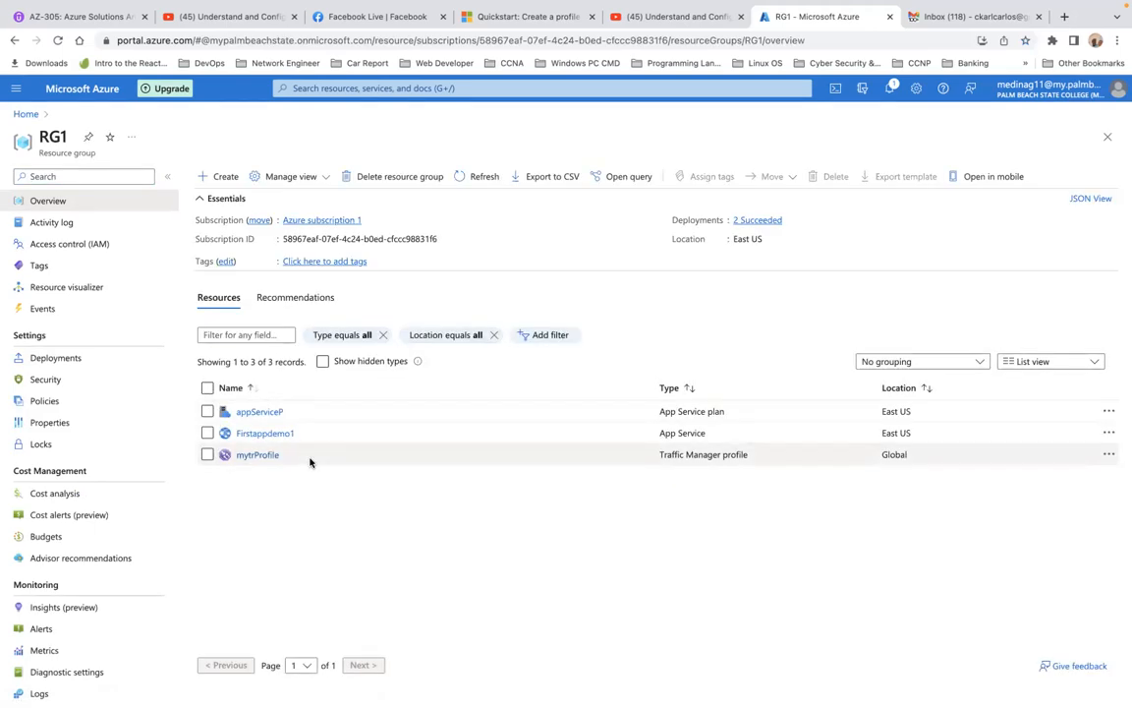
pyautogui.click(261, 455)
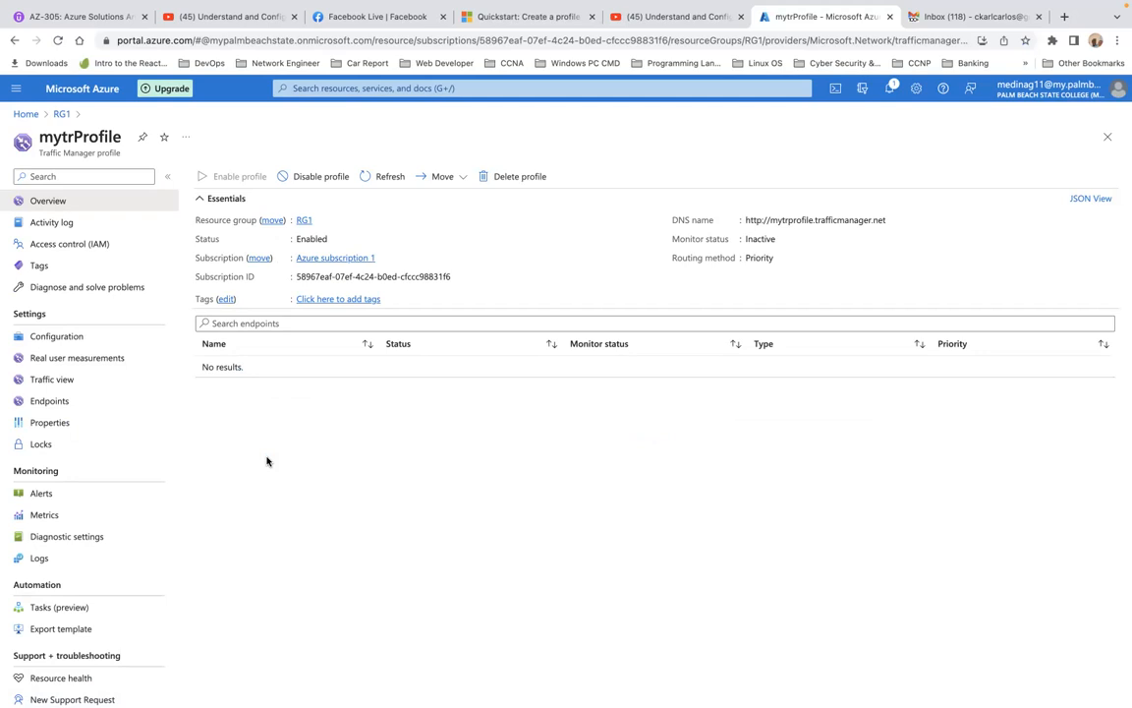
pyautogui.click(68, 405)
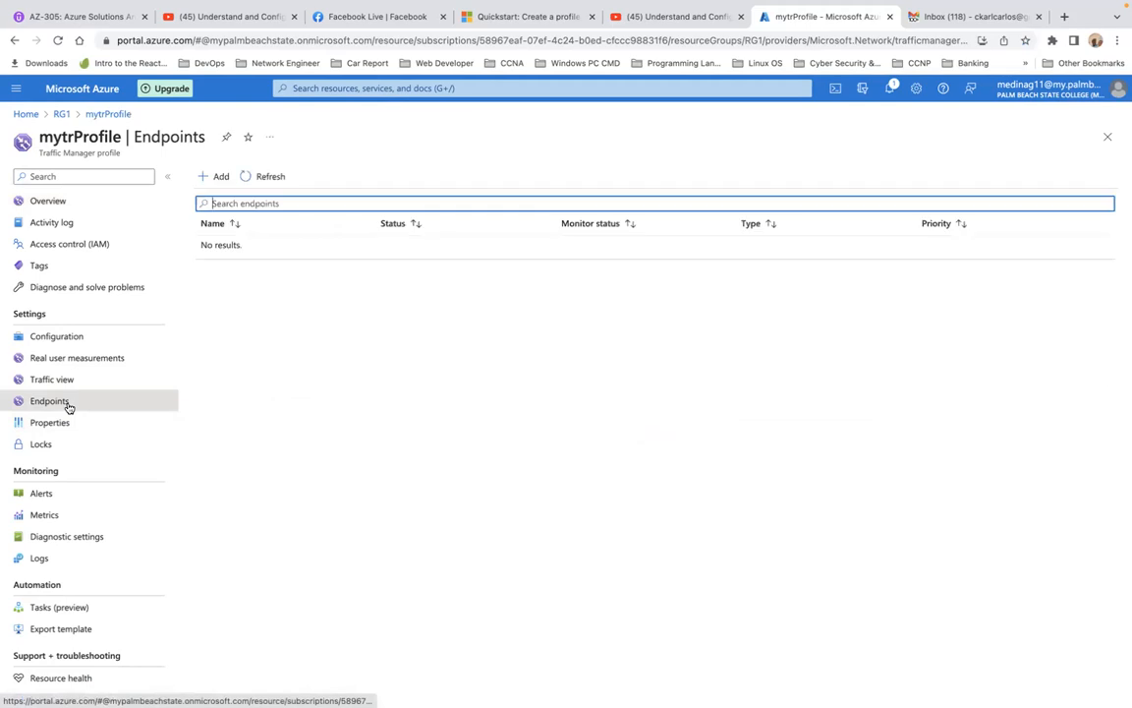
# Start adding an Azure endpoint to mytrProfile and name it azenpointlab
pyautogui.click(216, 179)
pyautogui.click(760, 228)
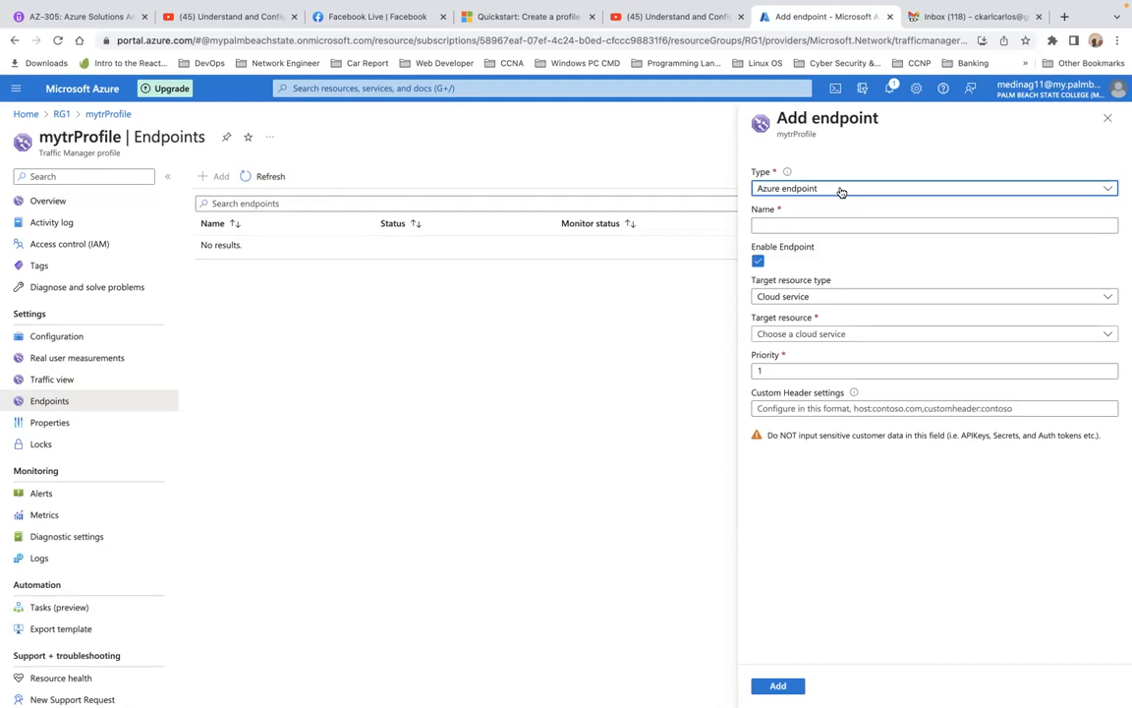
pyautogui.click(812, 225)
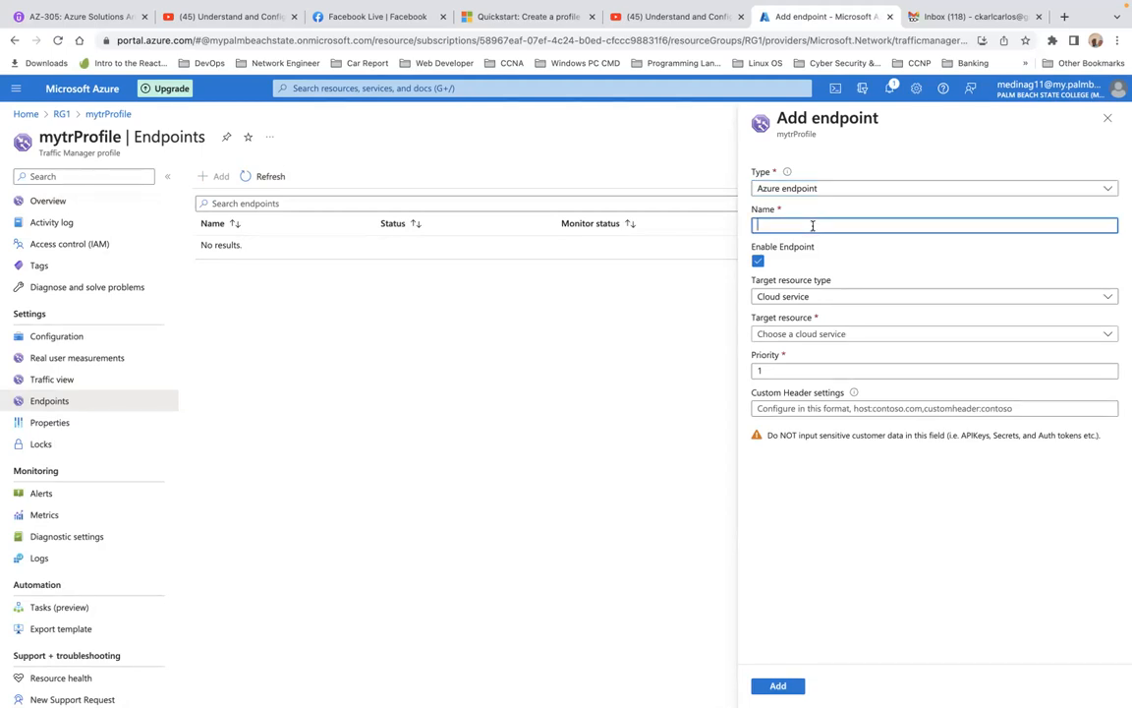
pyautogui.write('az')
pyautogui.write('enpointlab')
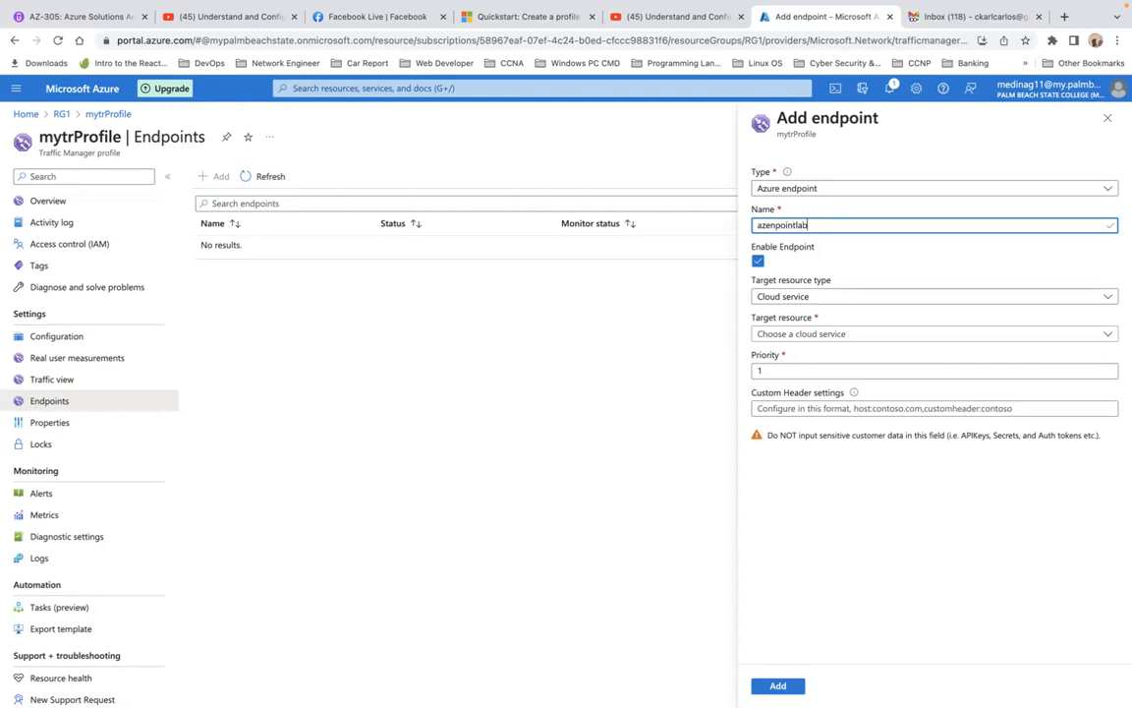
# Target the endpoint at the App Service Firstappdemo1 (East US) and add it to the profile
pyautogui.click(890, 296)
pyautogui.click(862, 336)
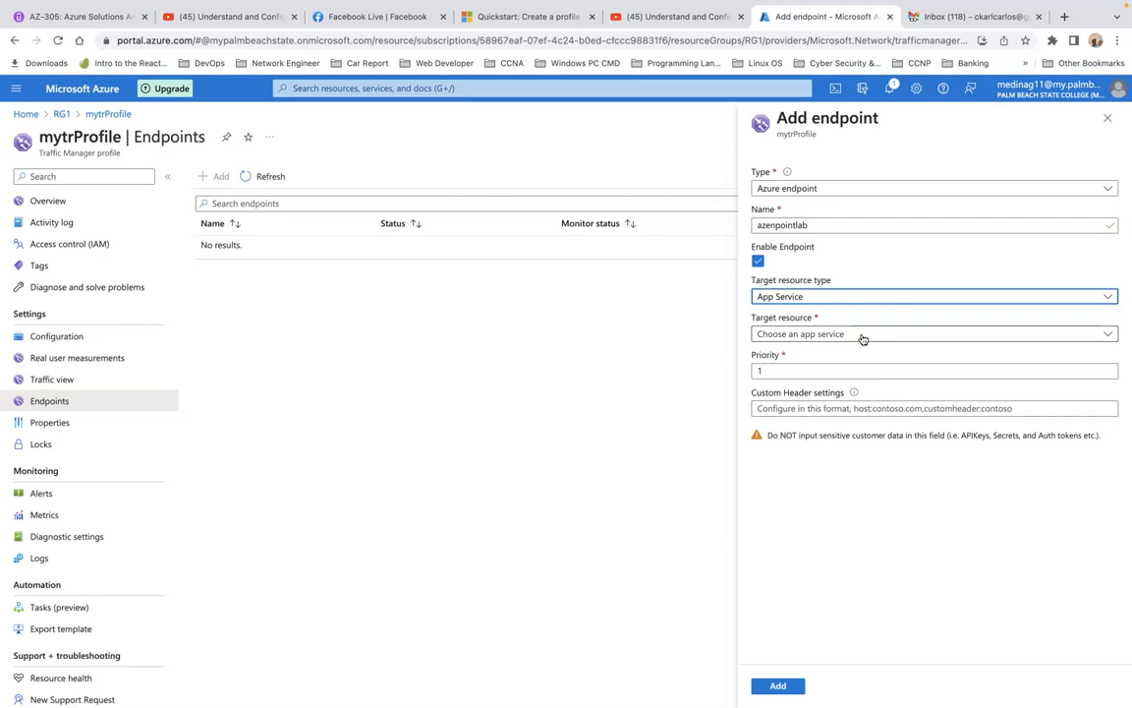
pyautogui.click(884, 334)
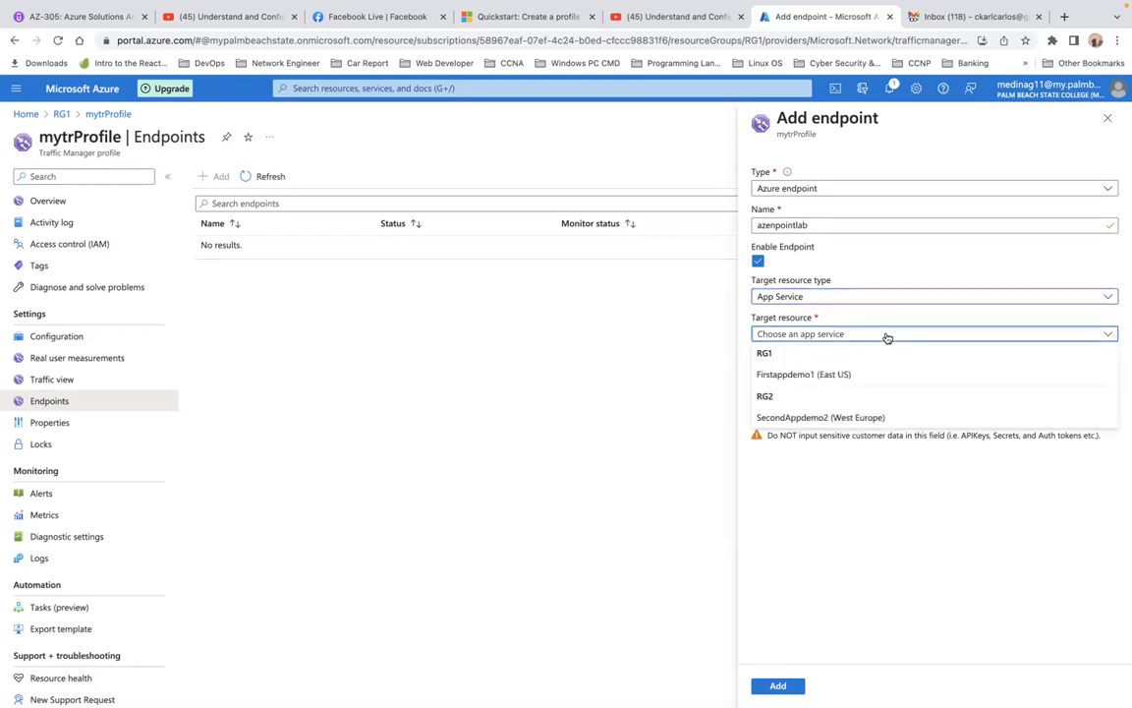
pyautogui.click(822, 375)
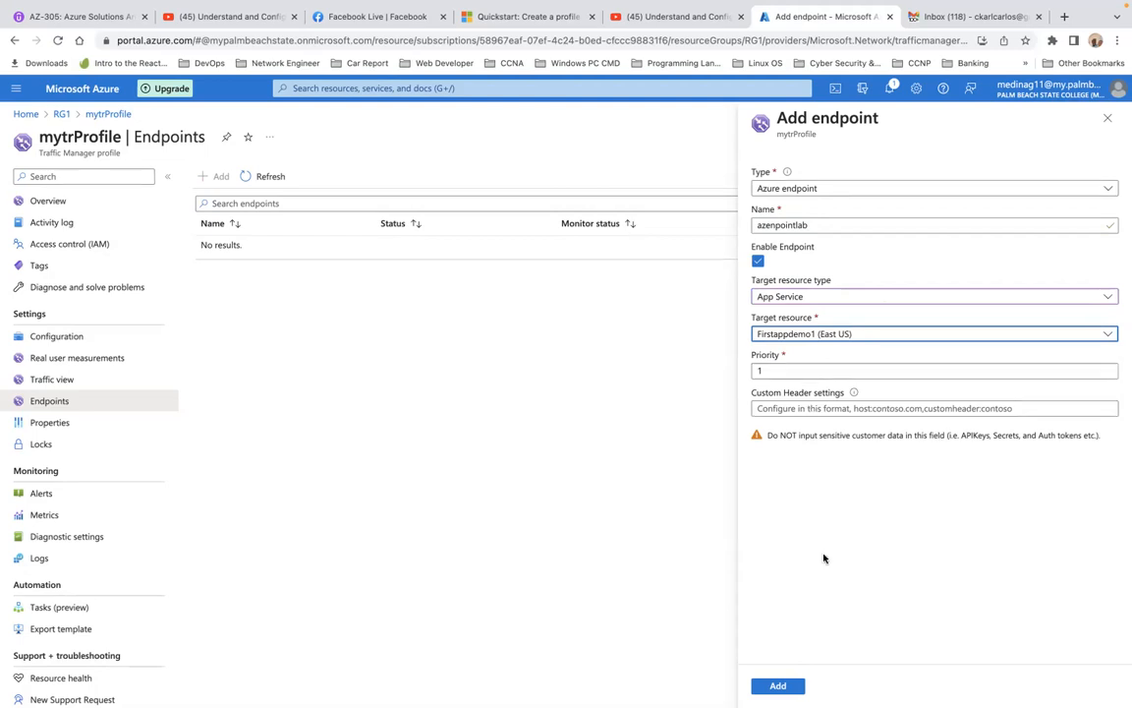
pyautogui.click(775, 686)
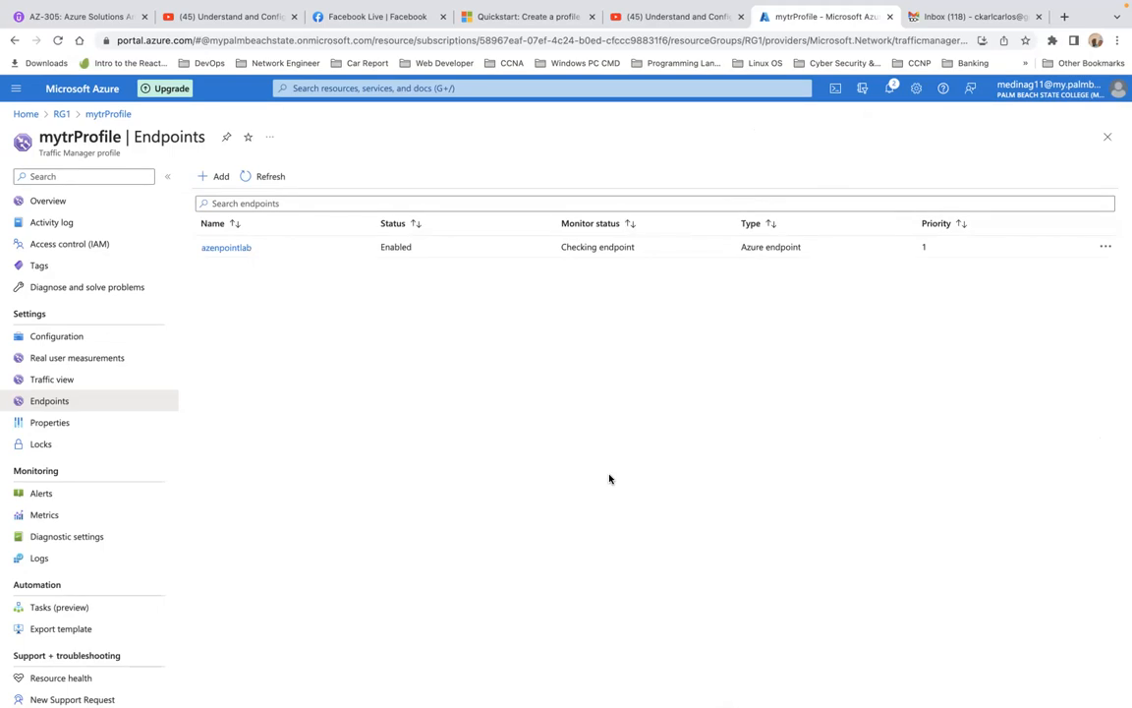
# Refresh the endpoint list and start adding a second Azure endpoint named azenpointlab2
pyautogui.click(244, 176)
pyautogui.click(218, 178)
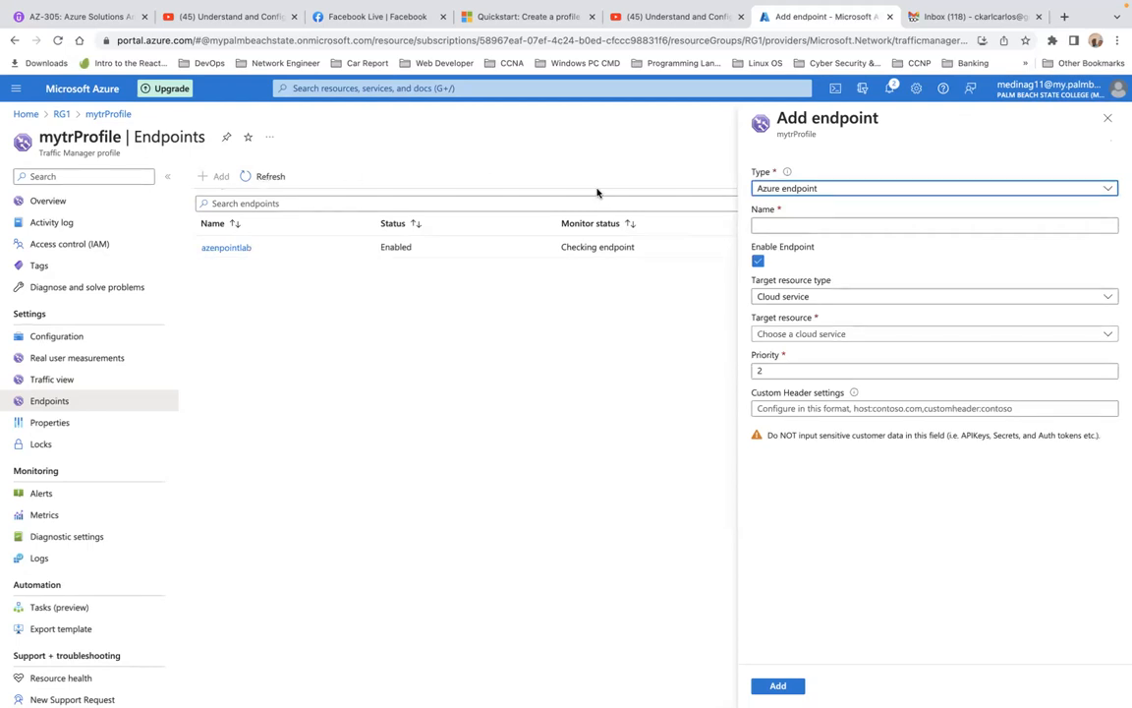
pyautogui.click(785, 224)
pyautogui.write('azenpoint')
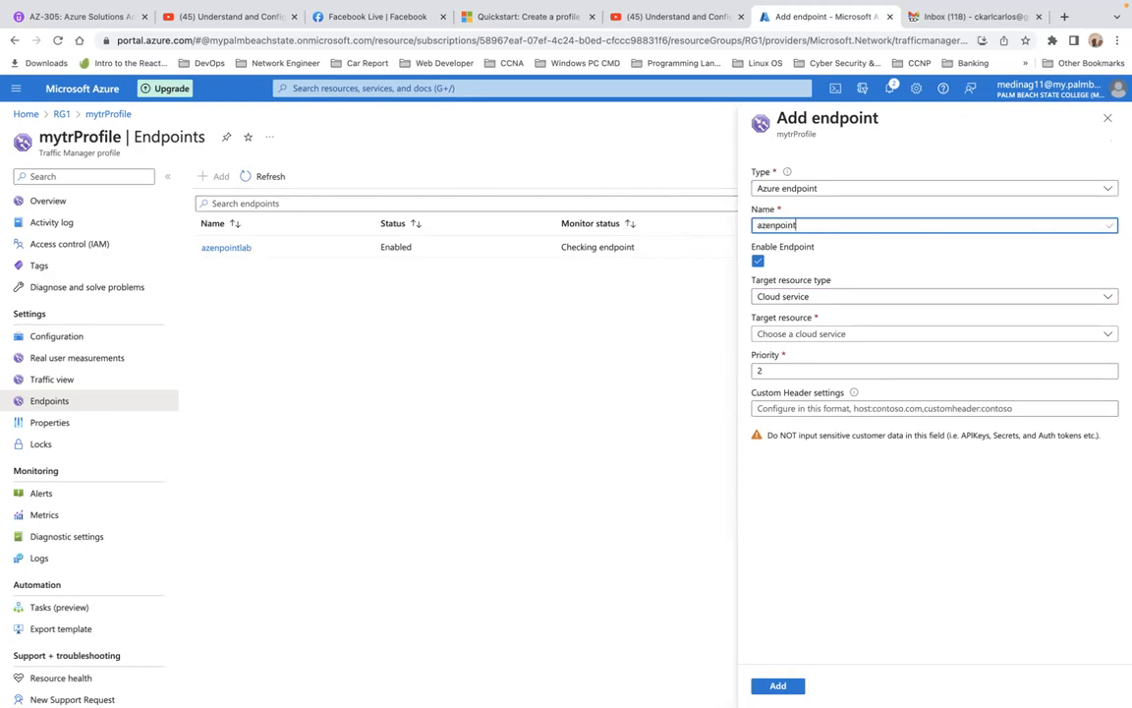
pyautogui.write('lab2')
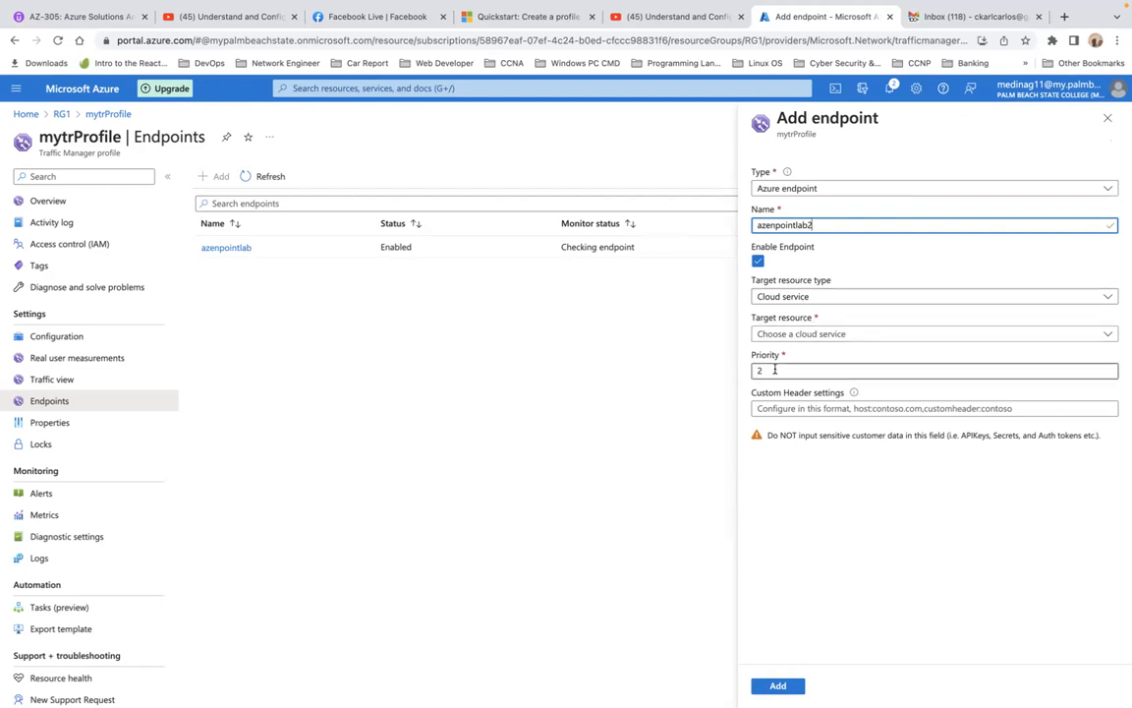
# Target the second endpoint at the App Service SecondAppdemo2 (West Europe) and add it to the profile
pyautogui.click(826, 300)
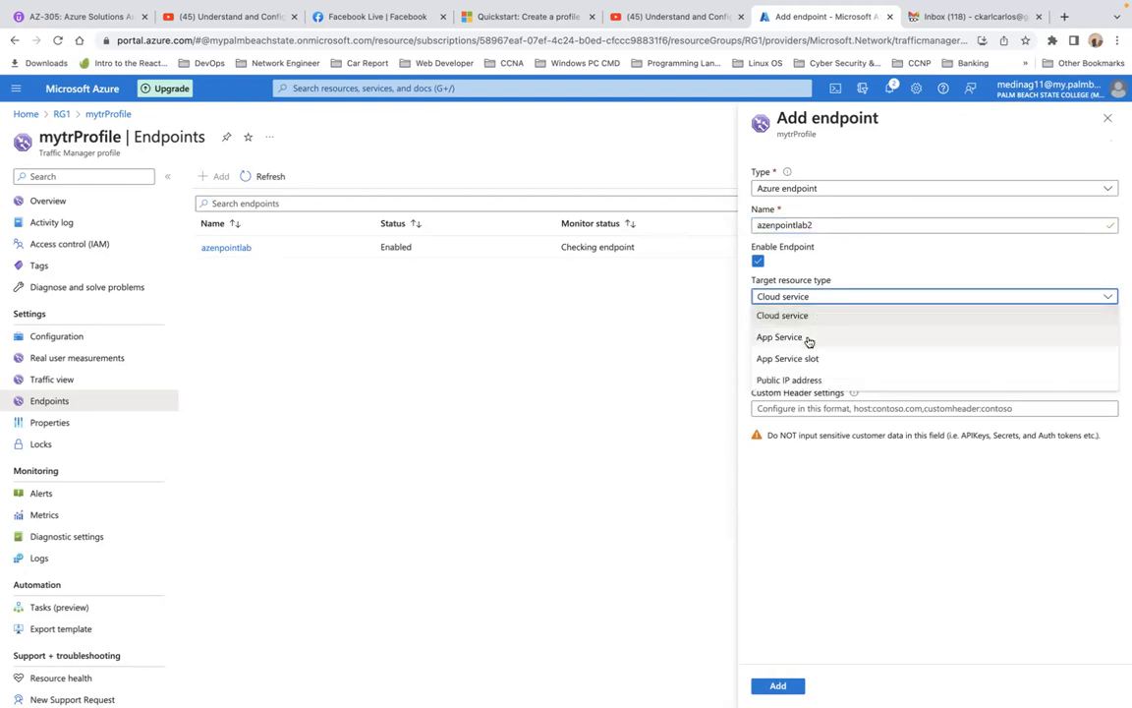
pyautogui.click(806, 338)
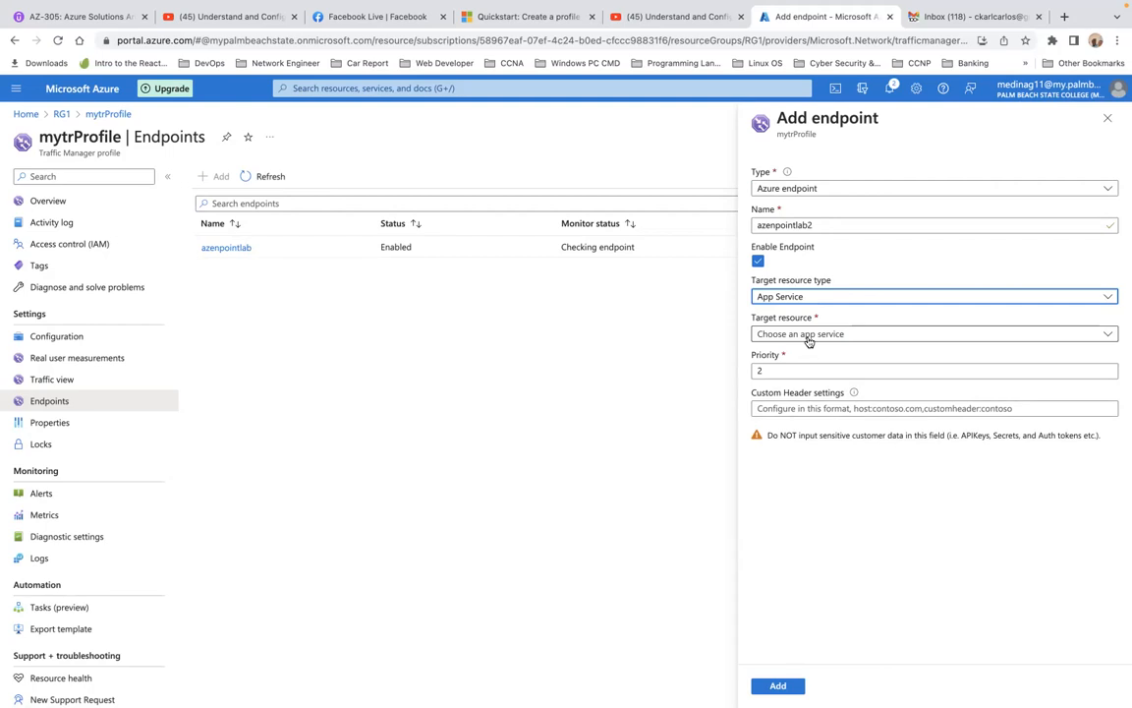
pyautogui.click(807, 336)
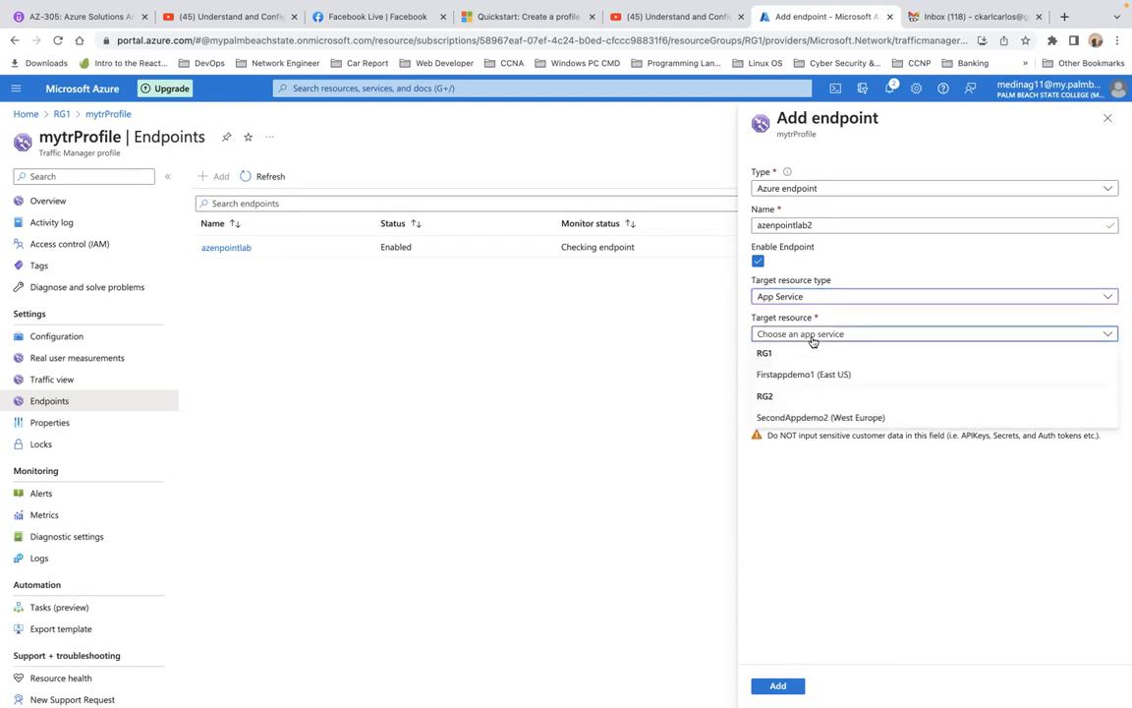
pyautogui.click(809, 417)
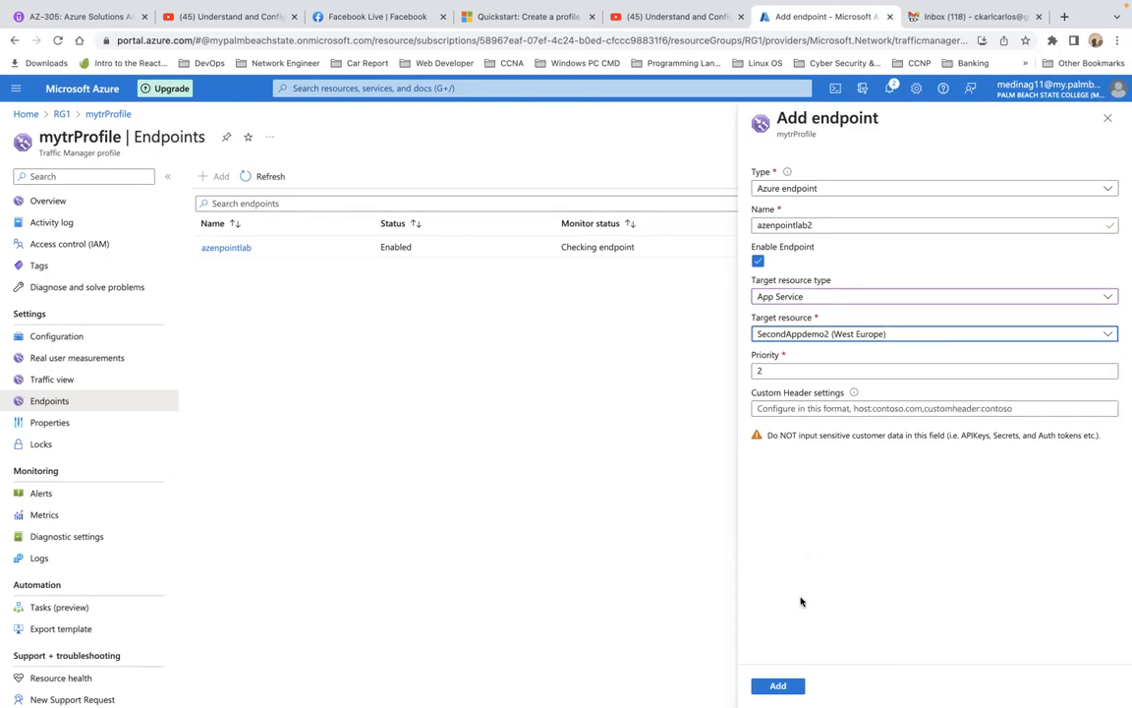
pyautogui.click(778, 686)
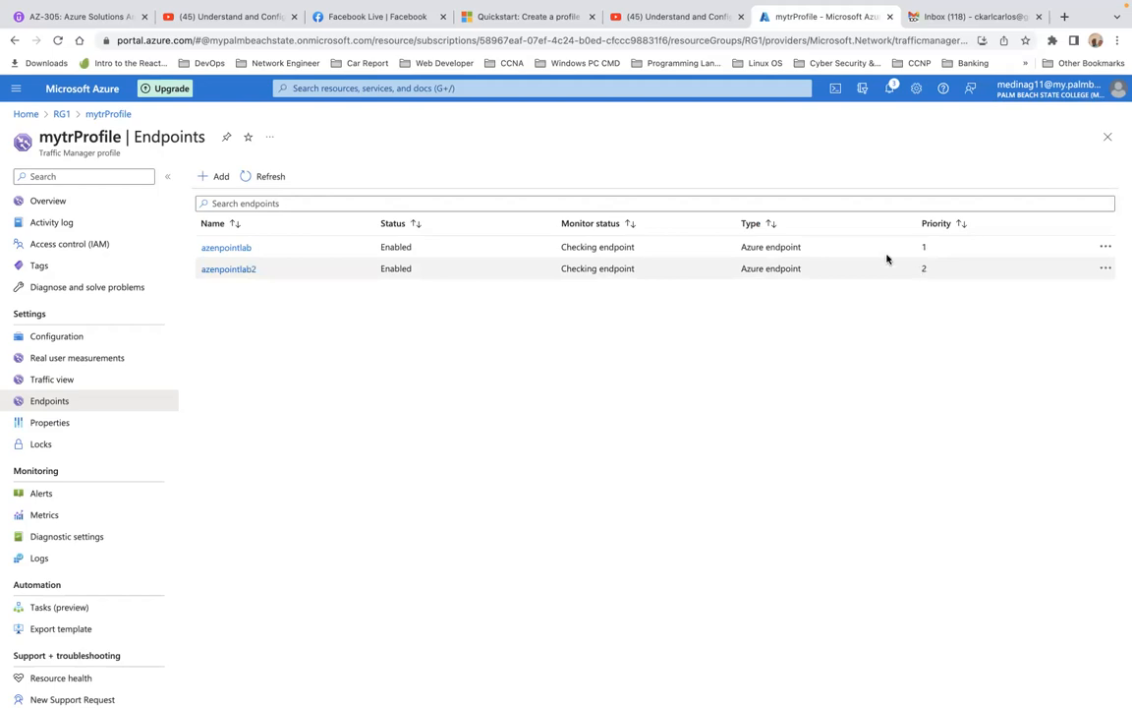
# Reload mytrProfile and check the monitor status of both endpoints in its overview and endpoint list
pyautogui.click(56, 201)
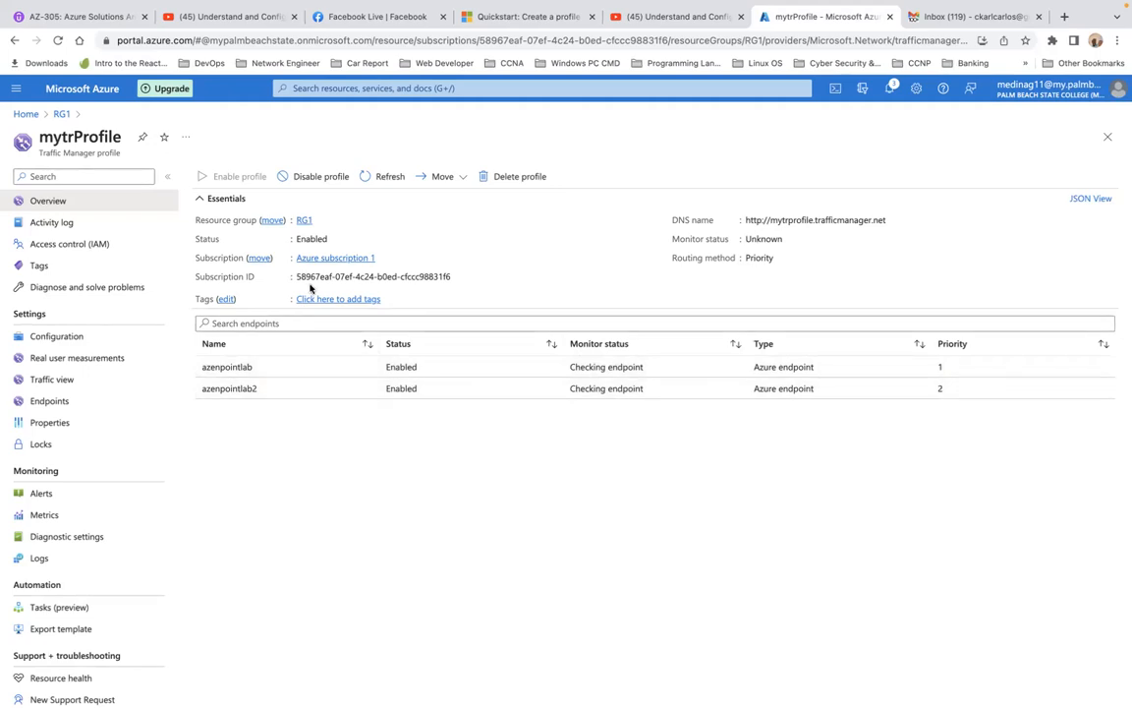
pyautogui.click(60, 42)
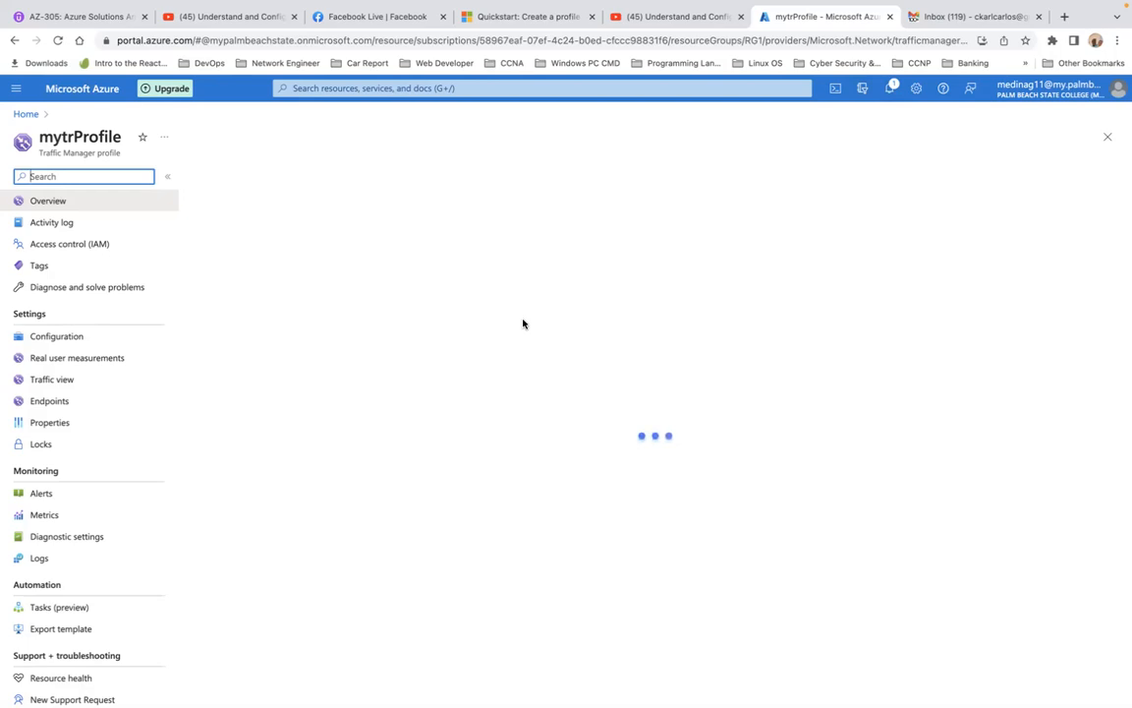
pyautogui.click(77, 400)
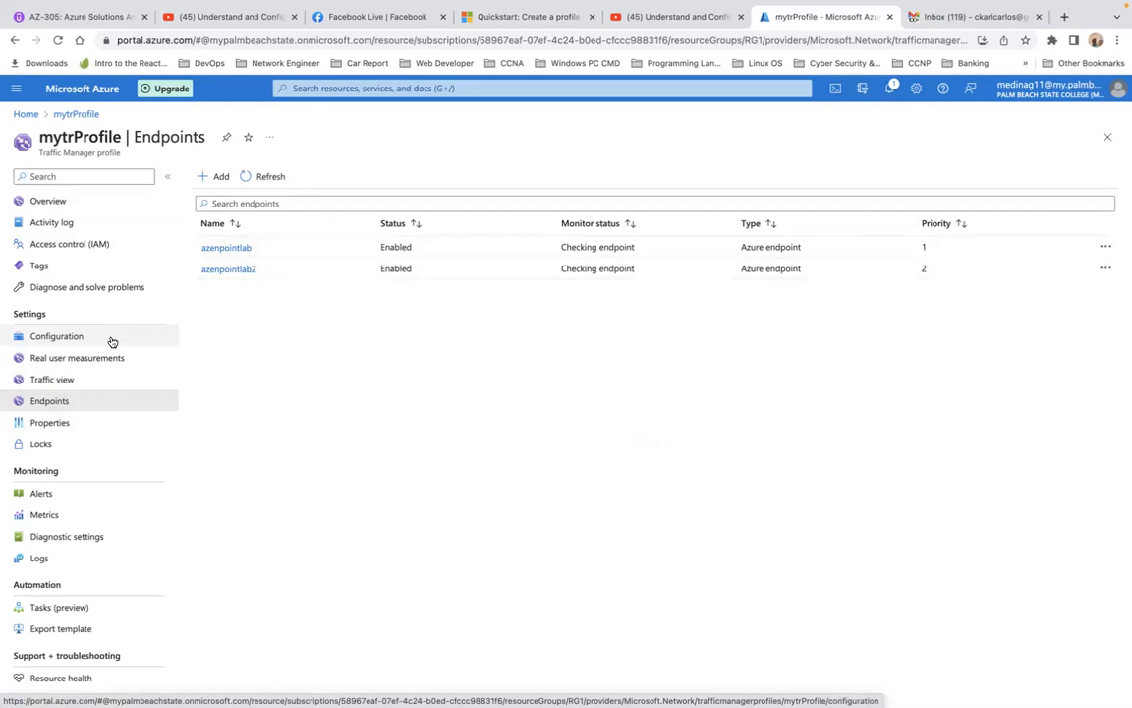
pyautogui.click(66, 207)
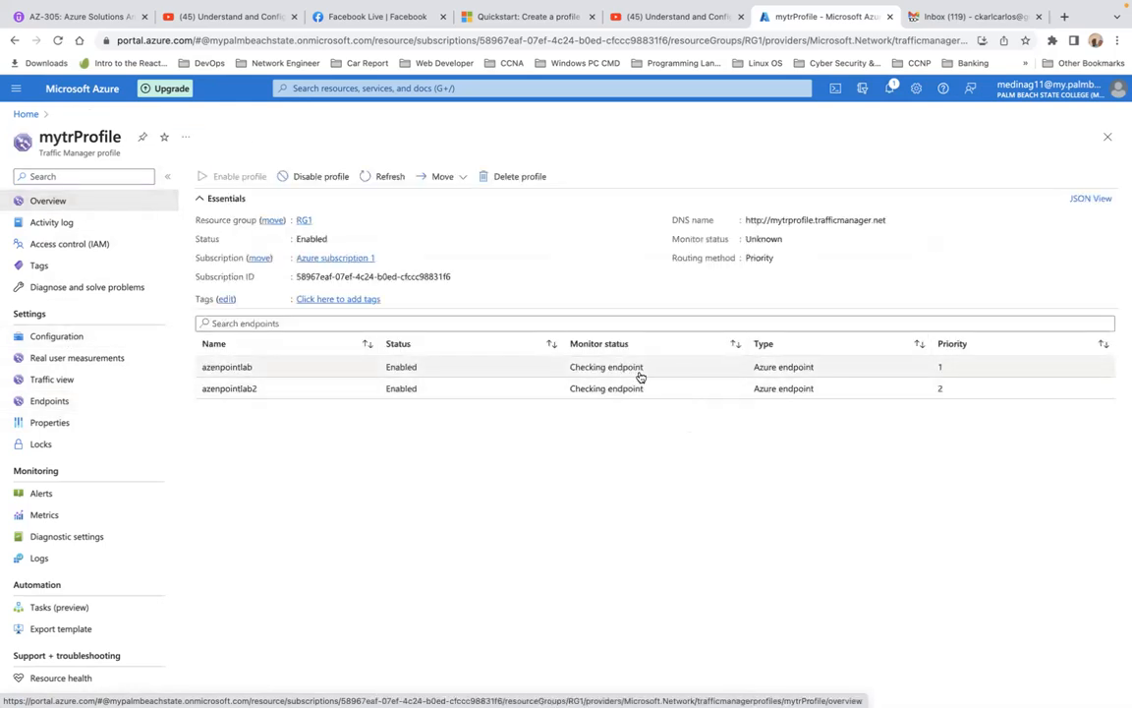
pyautogui.click(892, 222)
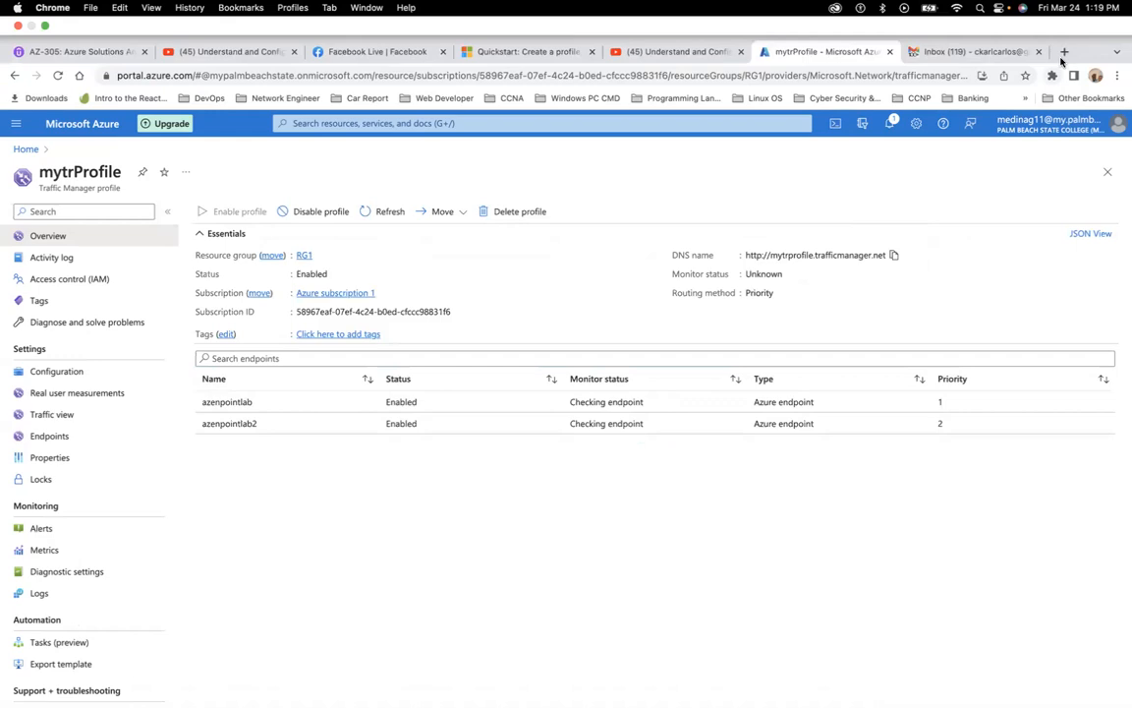
pyautogui.click(1064, 53)
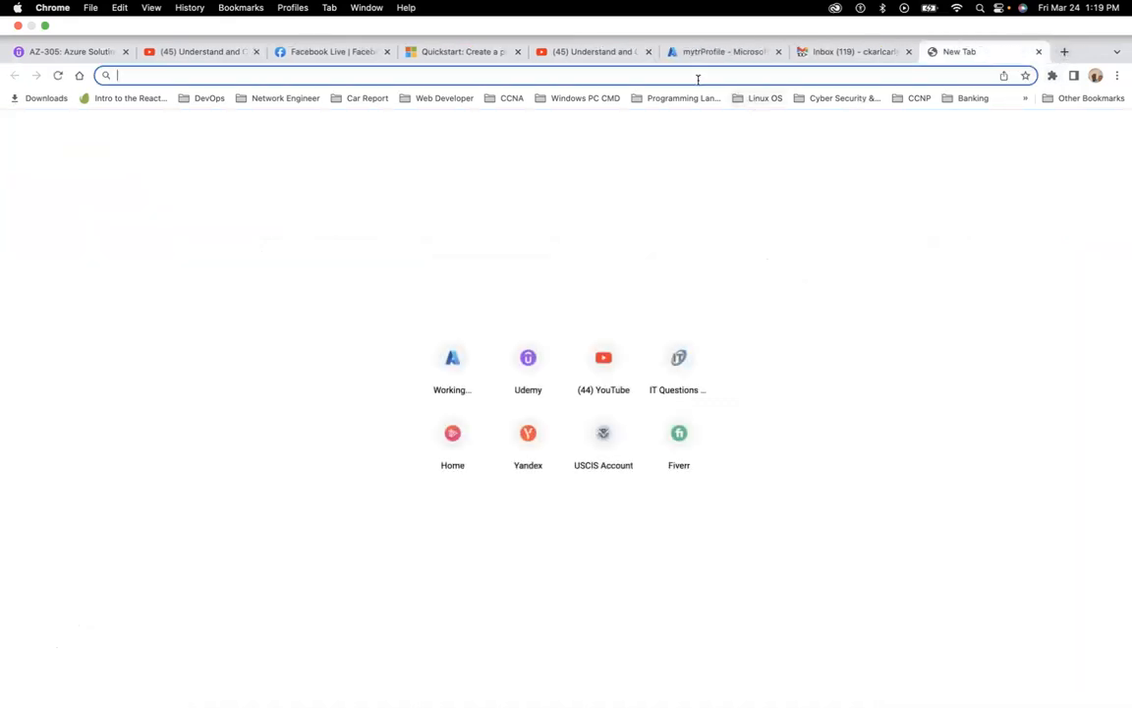
pyautogui.press('super+v')
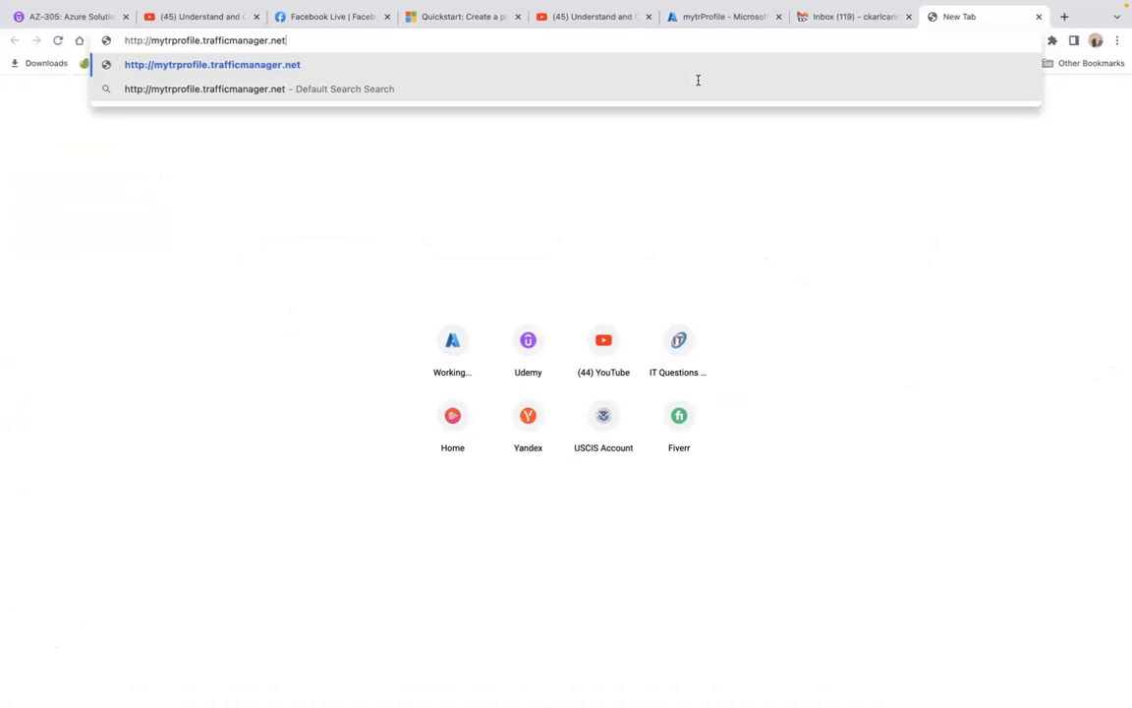
pyautogui.press('Return')
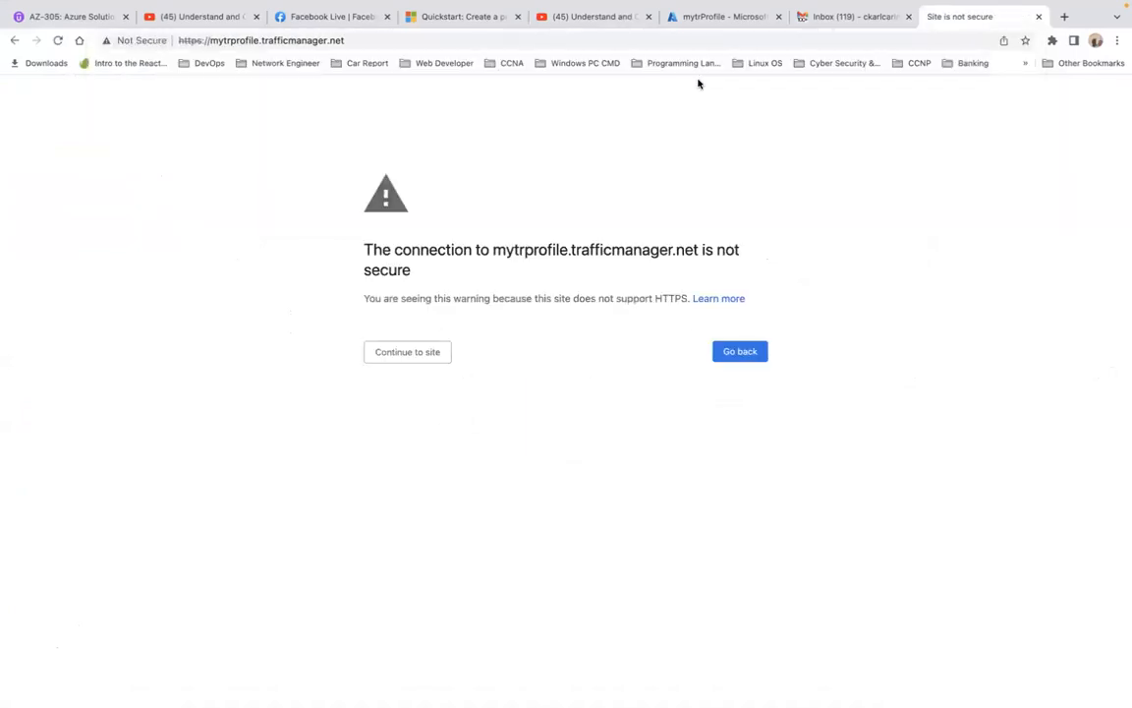
pyautogui.click(432, 356)
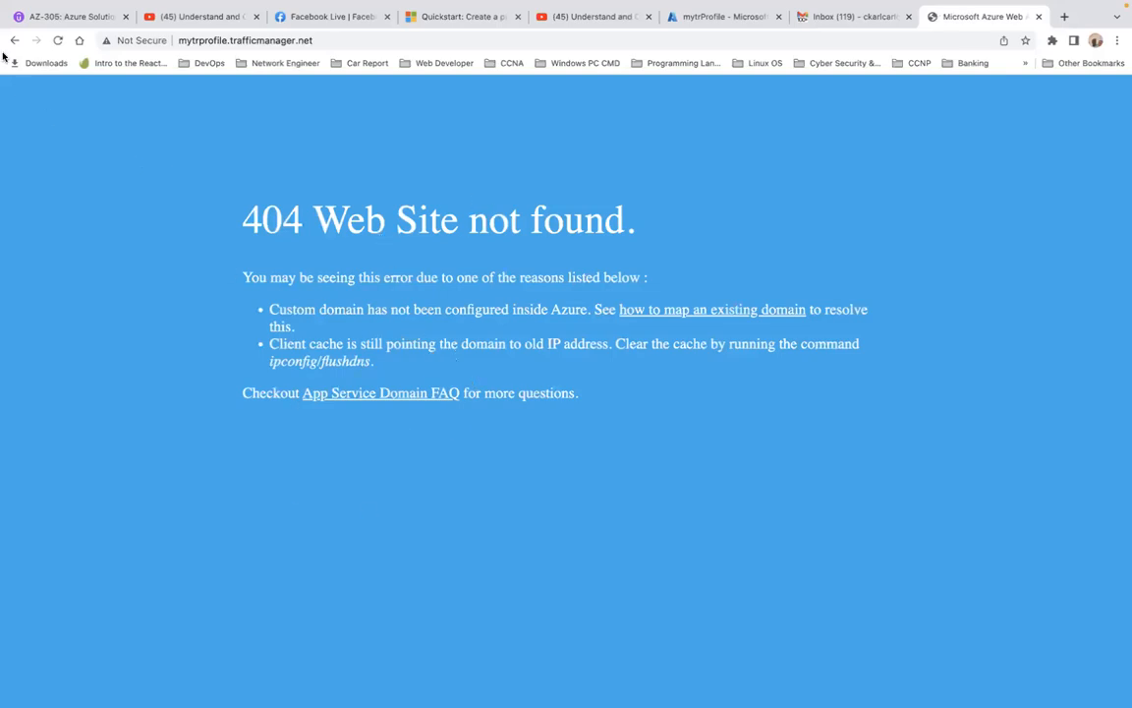
# In mytrProfile's configuration, set the endpoint monitor protocol to HTTPS and the port to 443
pyautogui.click(728, 51)
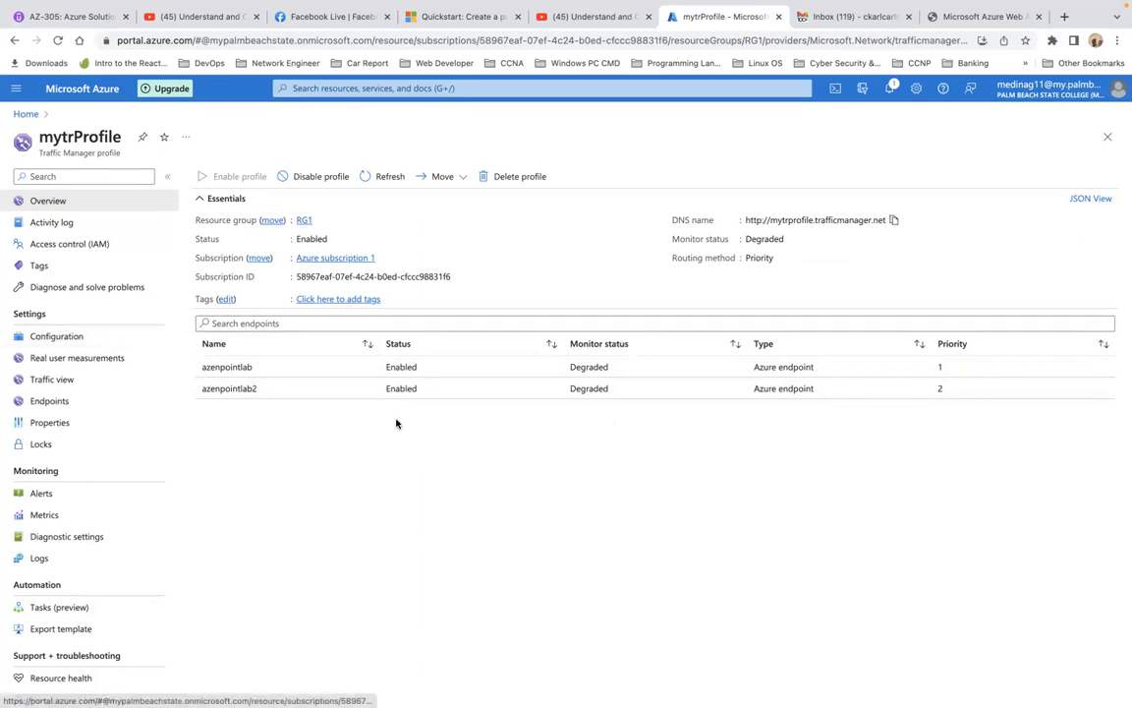
pyautogui.click(56, 336)
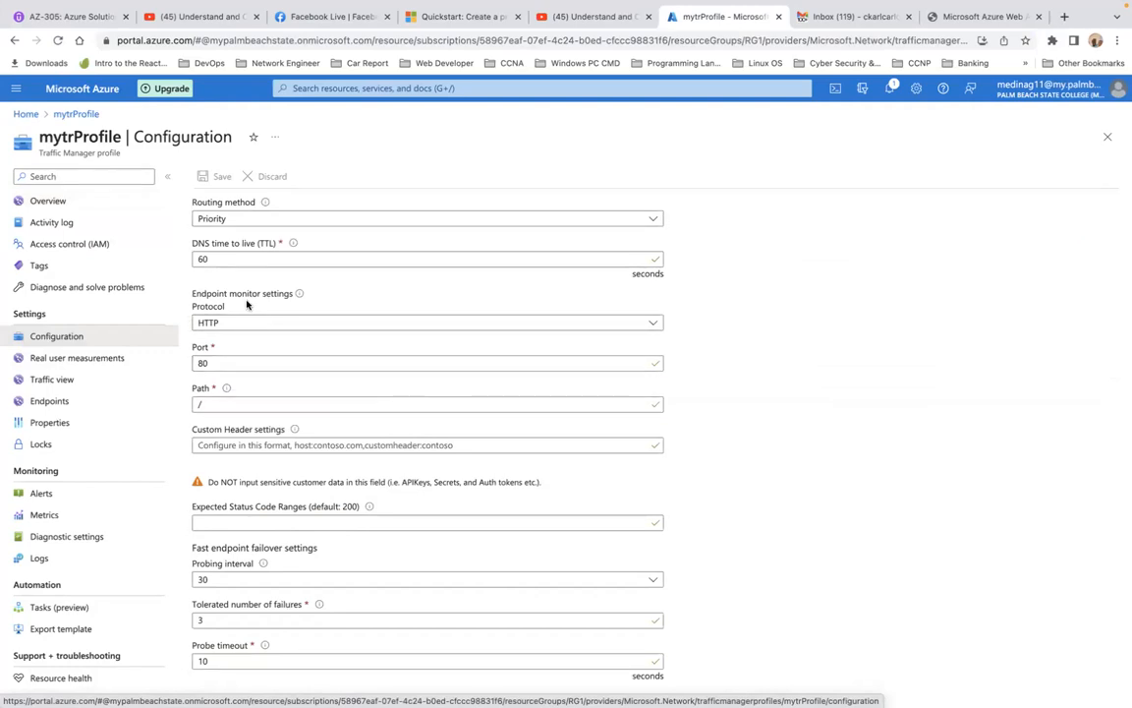
pyautogui.moveTo(303, 301)
pyautogui.click(655, 325)
pyautogui.click(545, 360)
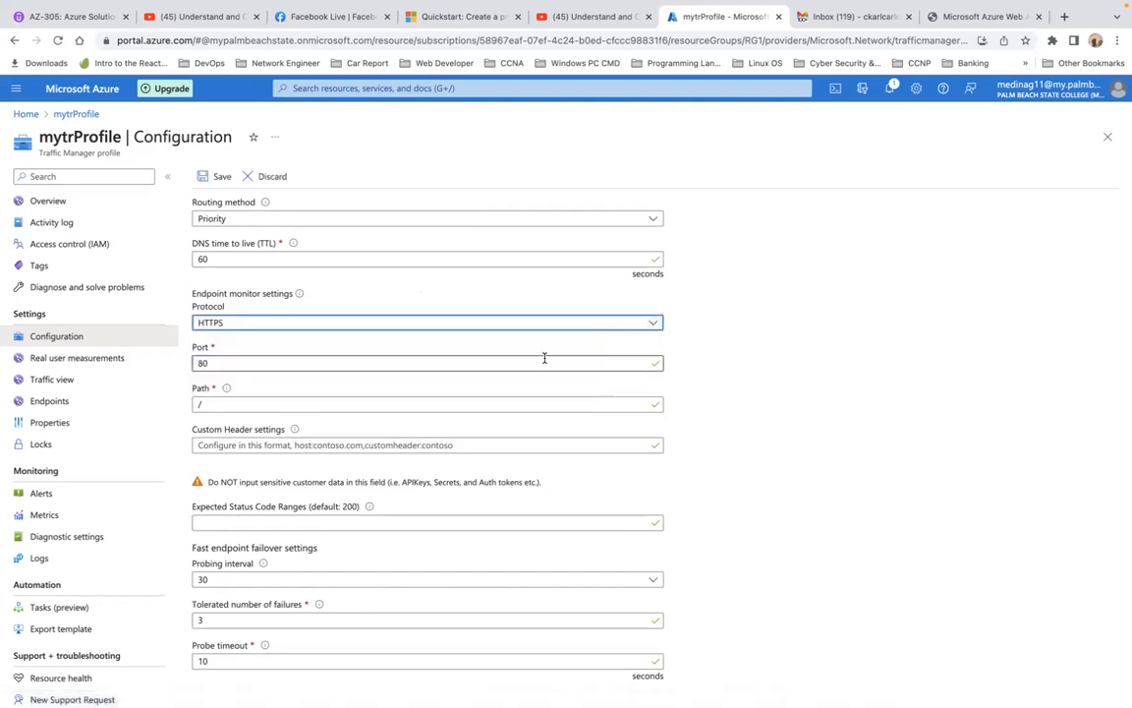
pyautogui.doubleClick(307, 362)
pyautogui.press('BackSpace')
pyautogui.write('44')
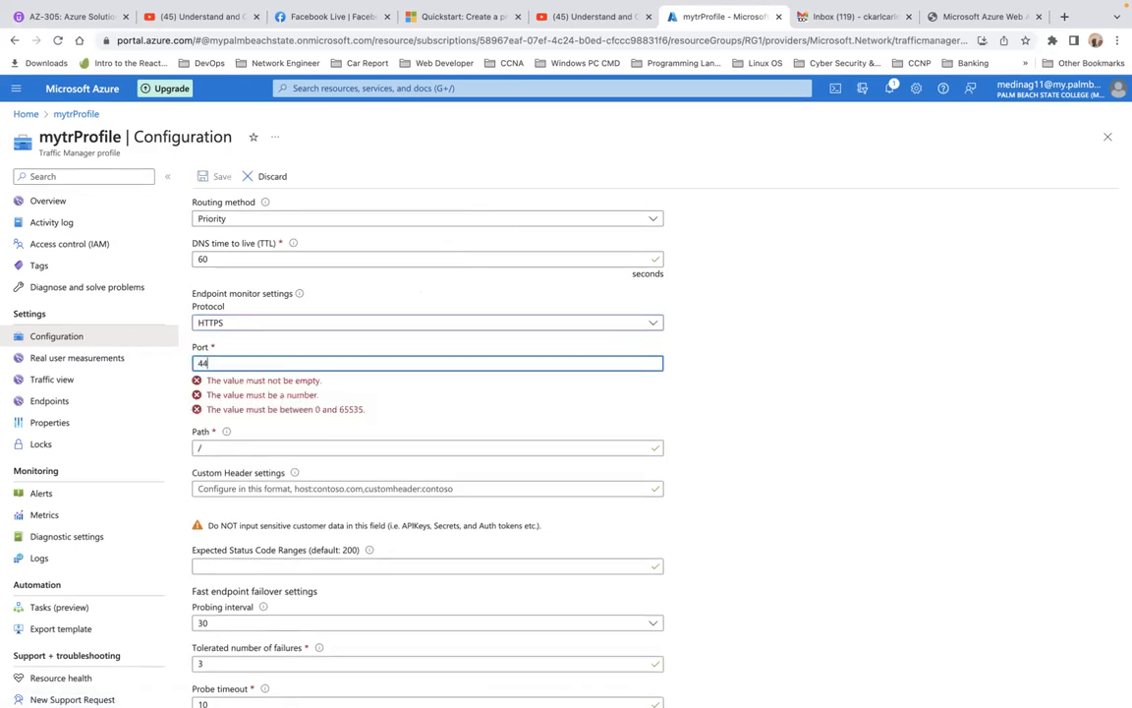
pyautogui.write('3')
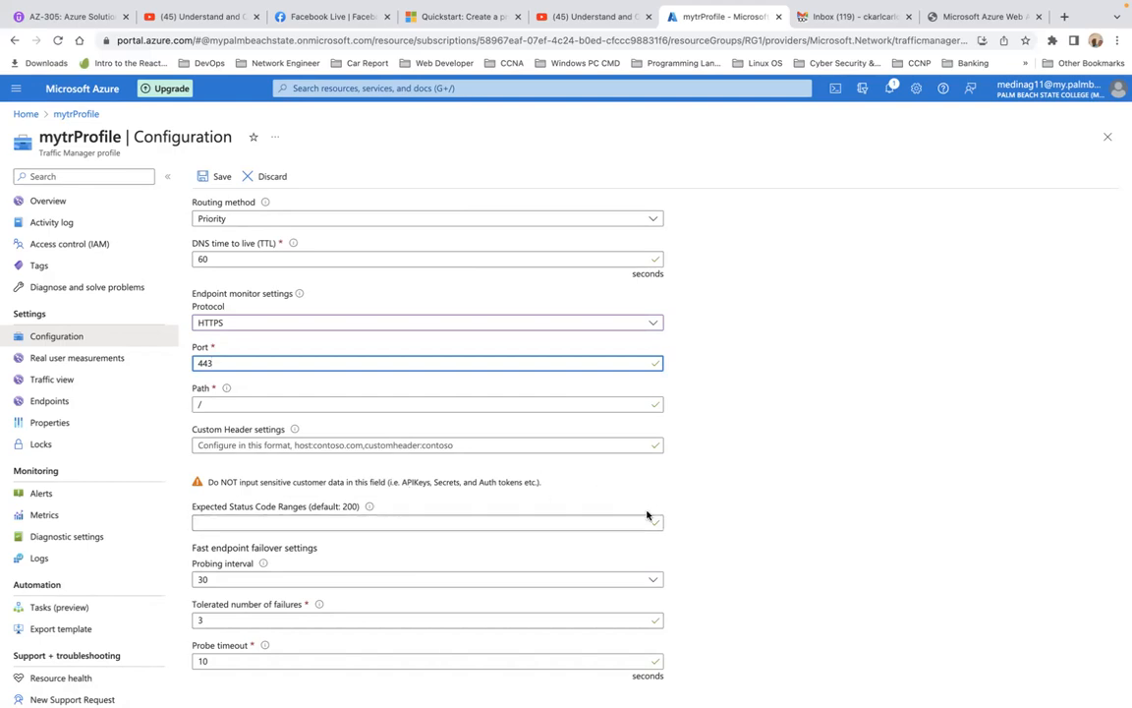
pyautogui.click(494, 522)
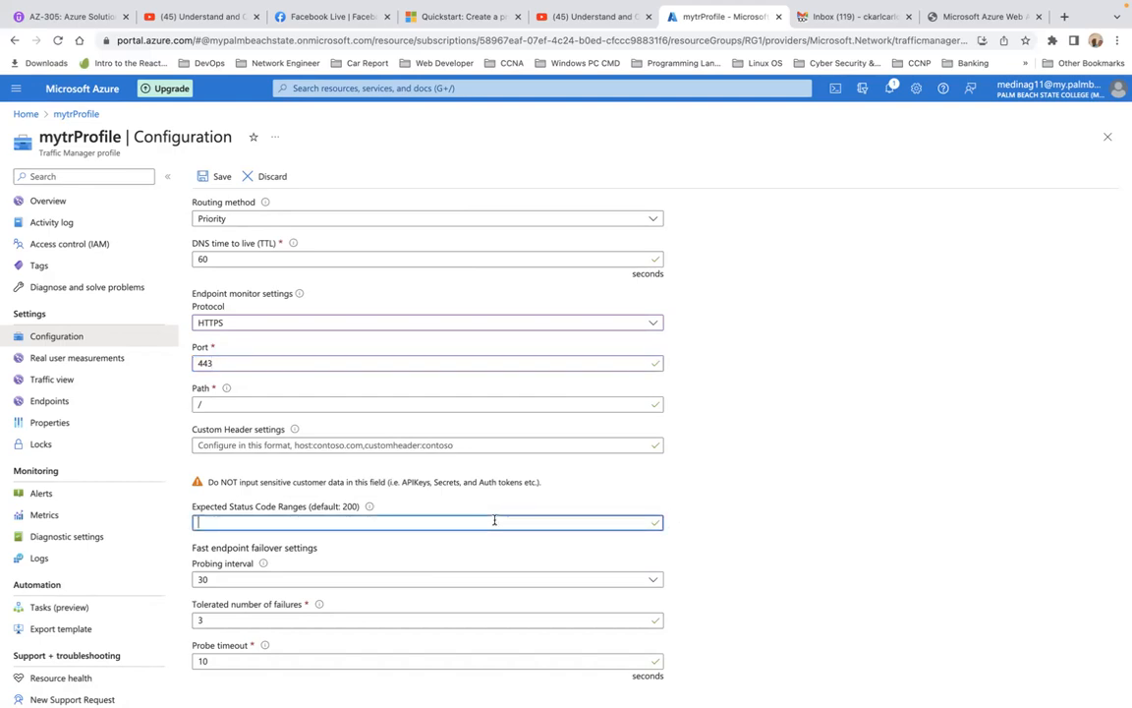
pyautogui.write('200')
pyautogui.press('BackSpace')
pyautogui.moveTo(371, 507)
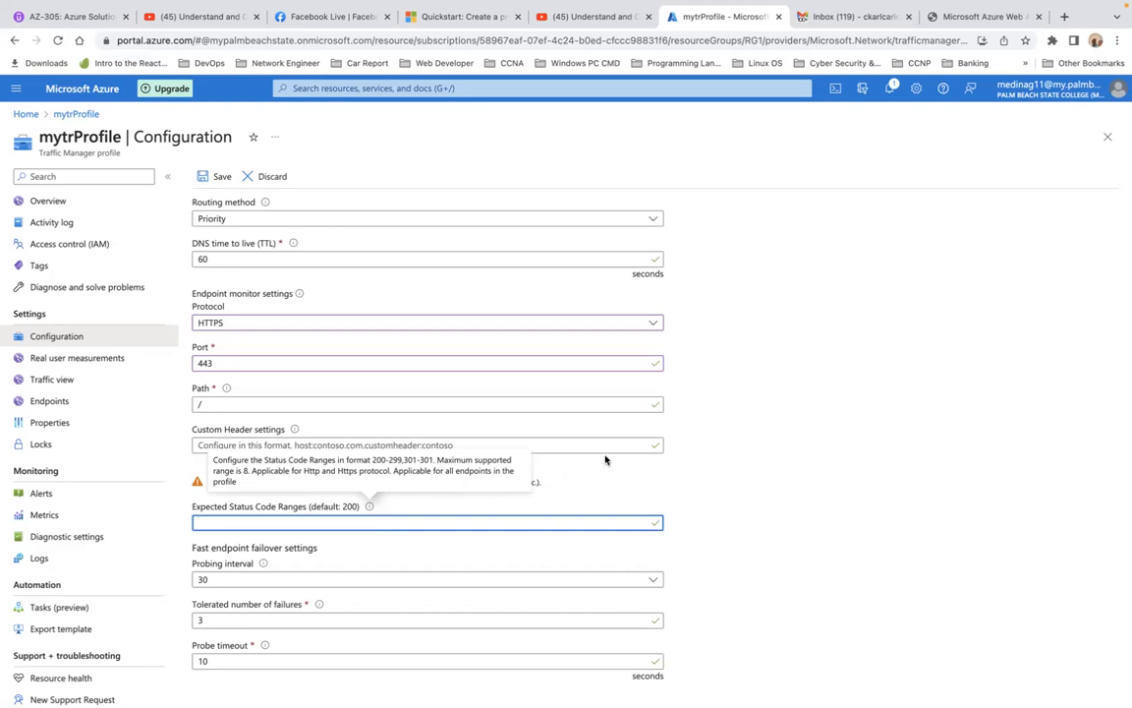
pyautogui.click(705, 441)
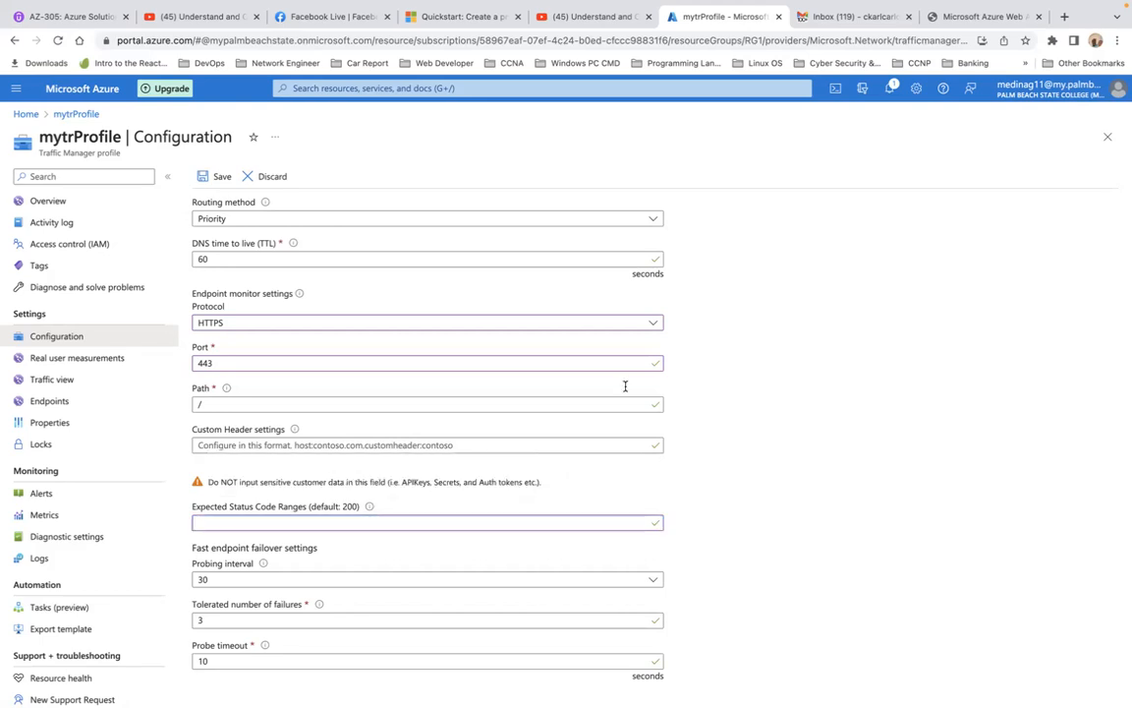
# Save the configuration changes and reload the mytrProfile overview to check the monitor status of both endpoints
pyautogui.click(219, 180)
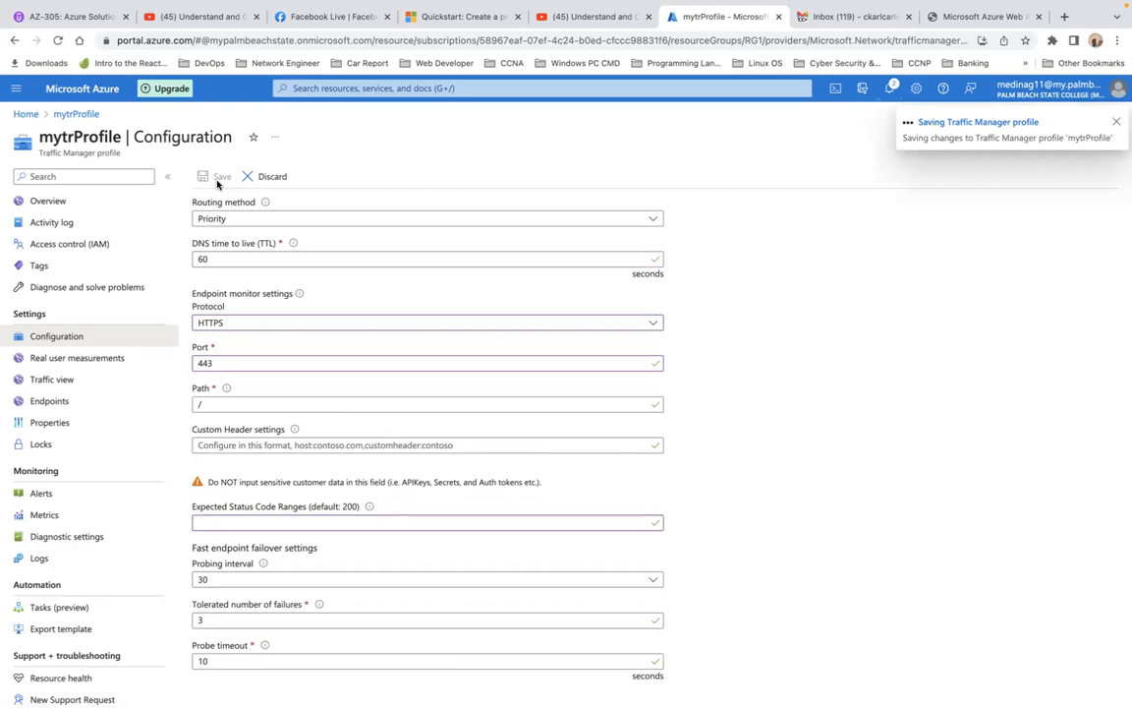
pyautogui.click(47, 200)
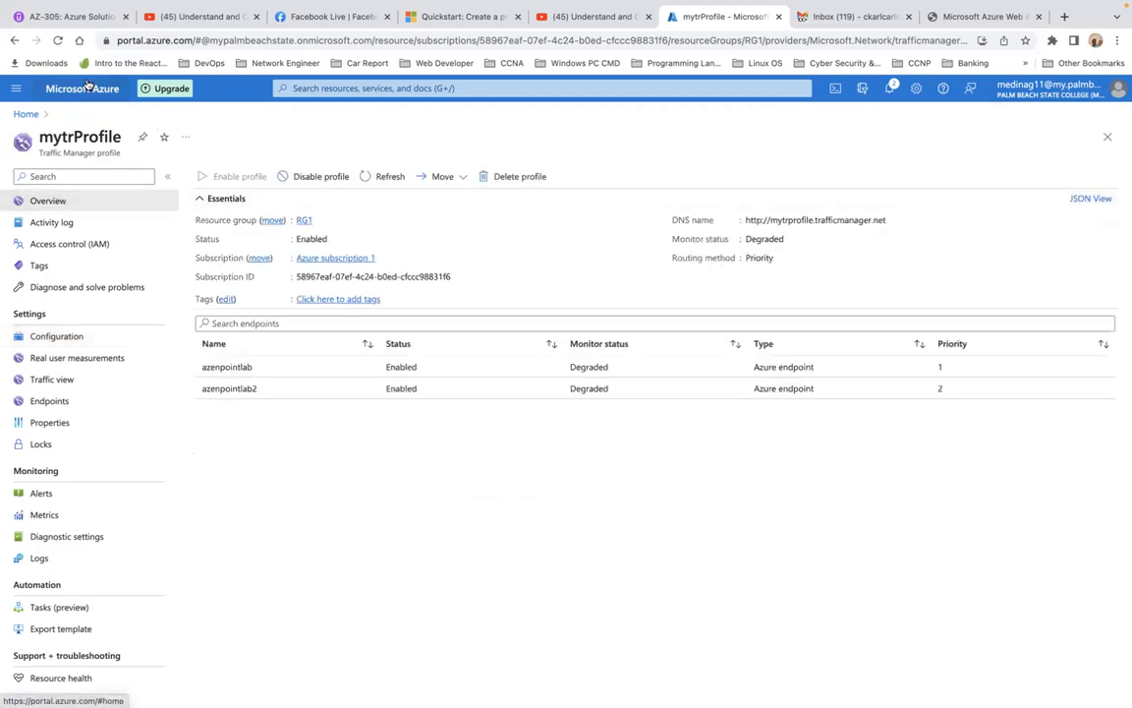
pyautogui.click(57, 40)
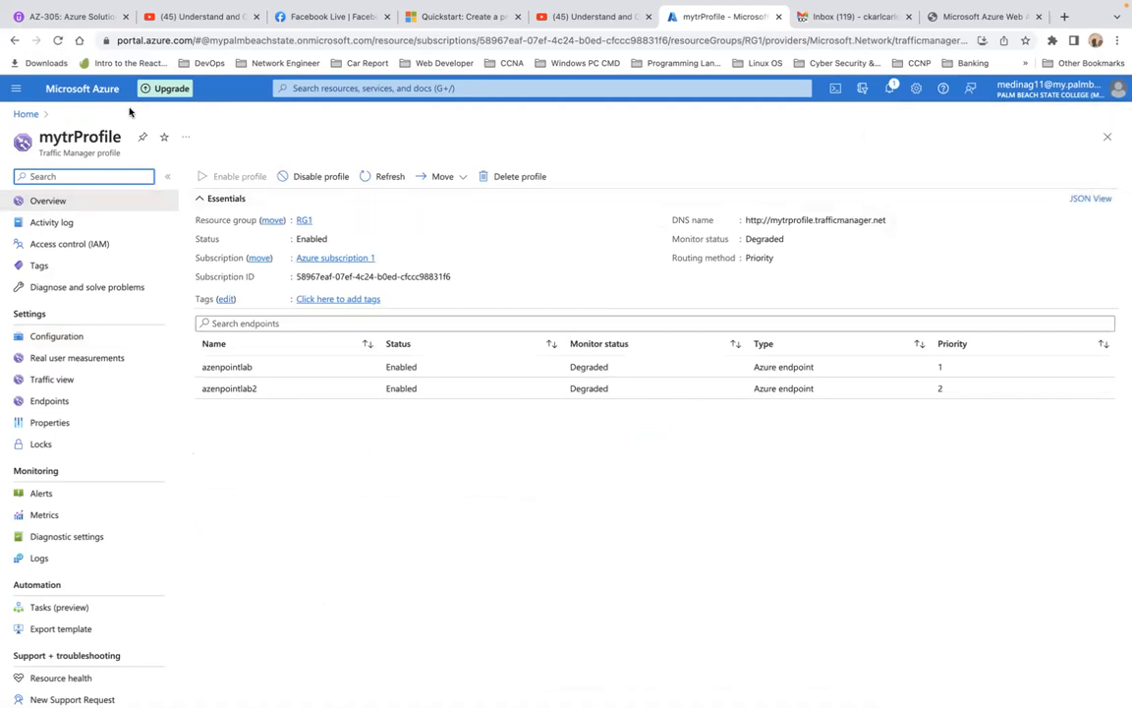
pyautogui.click(57, 40)
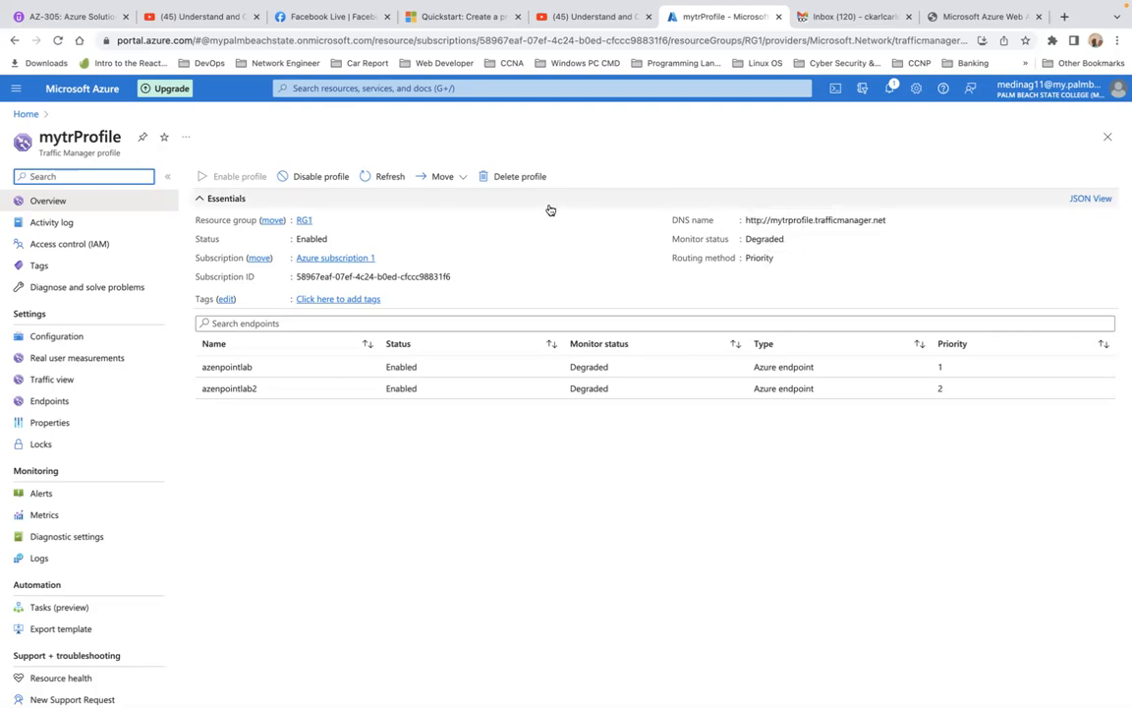
pyautogui.click(58, 41)
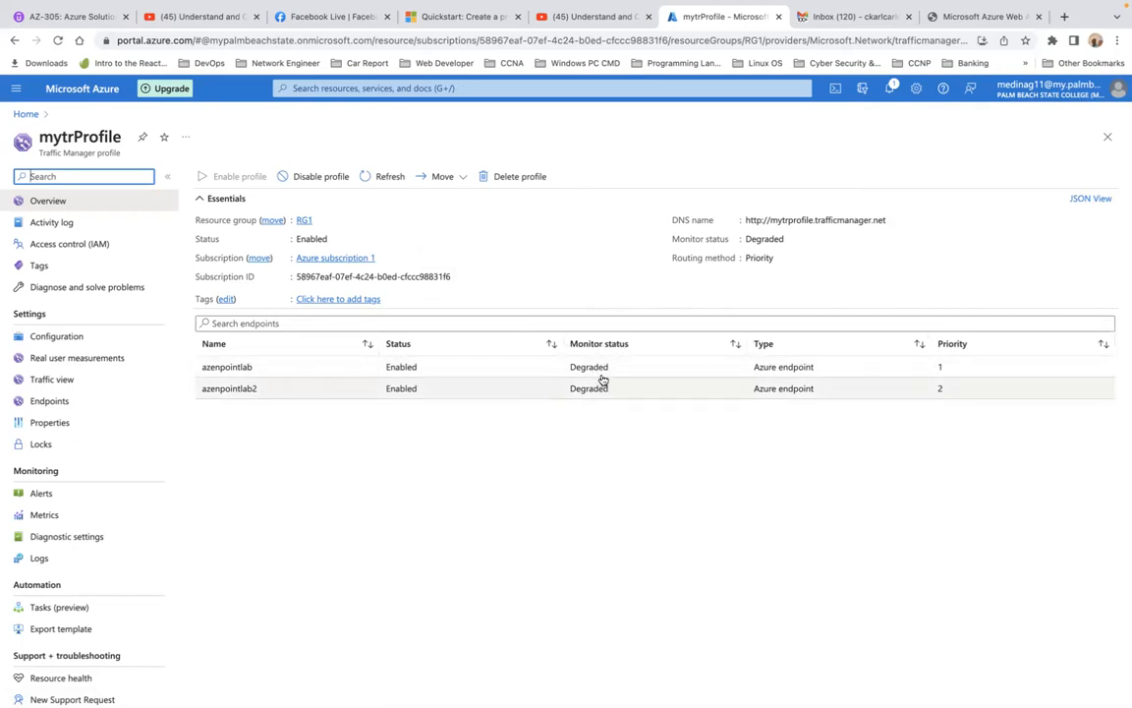
# Review the saved configuration and the azenpointlab endpoint's details, reloading the profile overview to recheck the monitor status
pyautogui.click(45, 337)
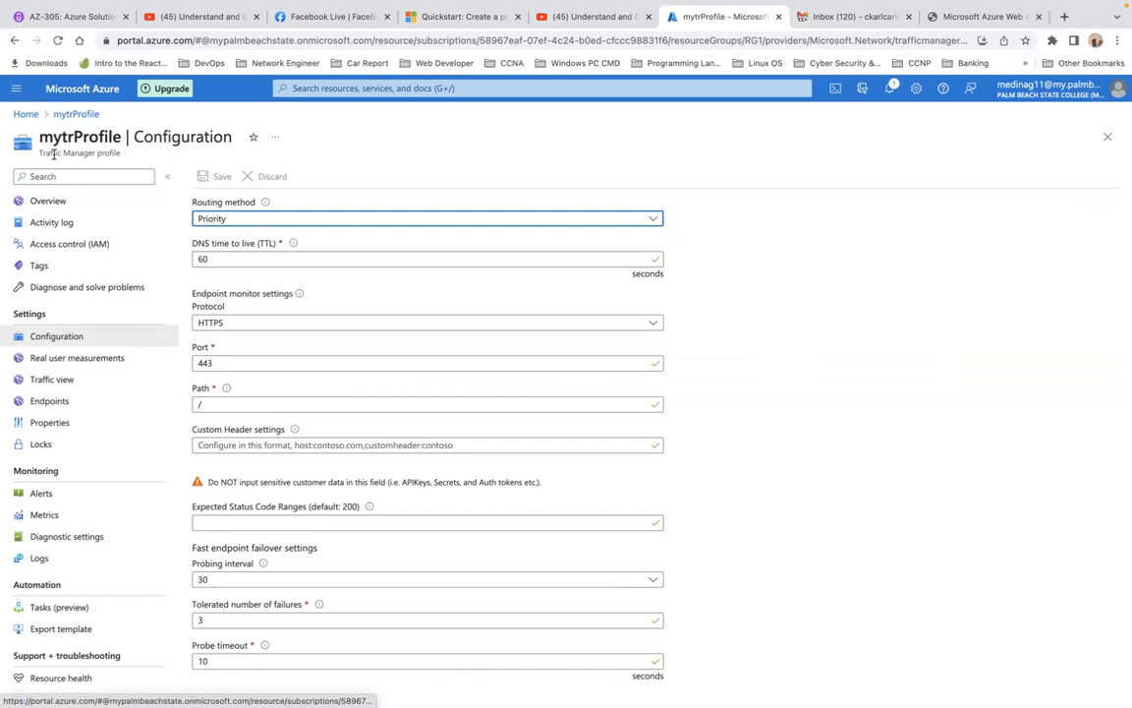
pyautogui.click(51, 401)
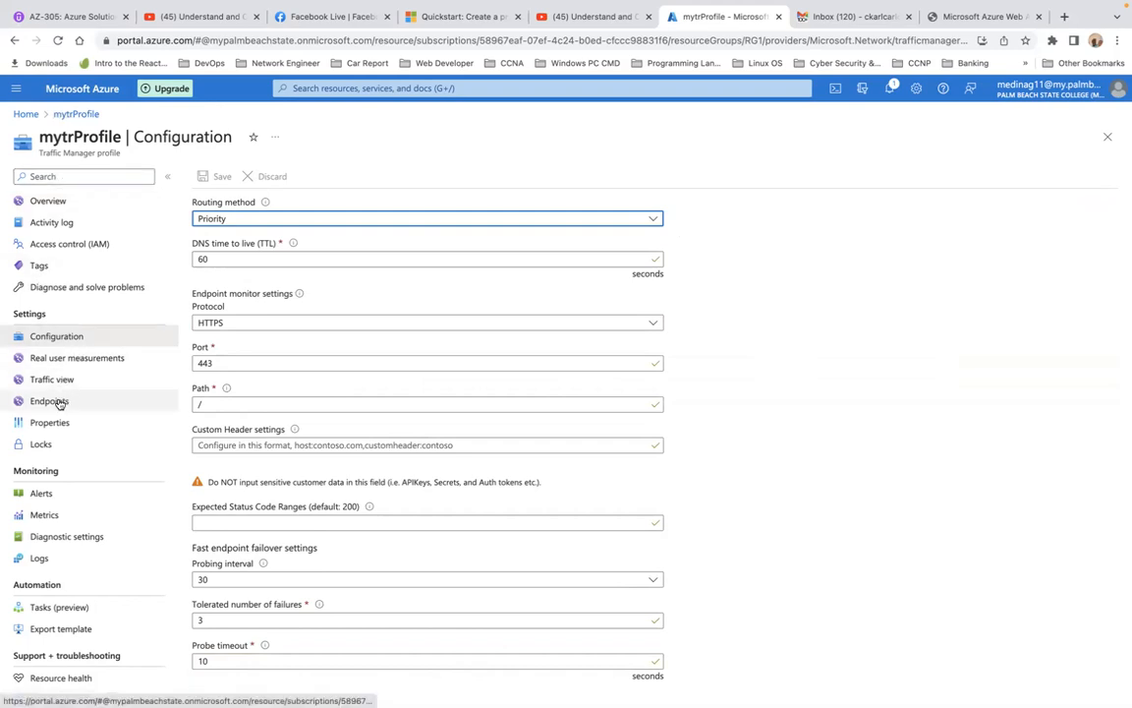
pyautogui.click(55, 200)
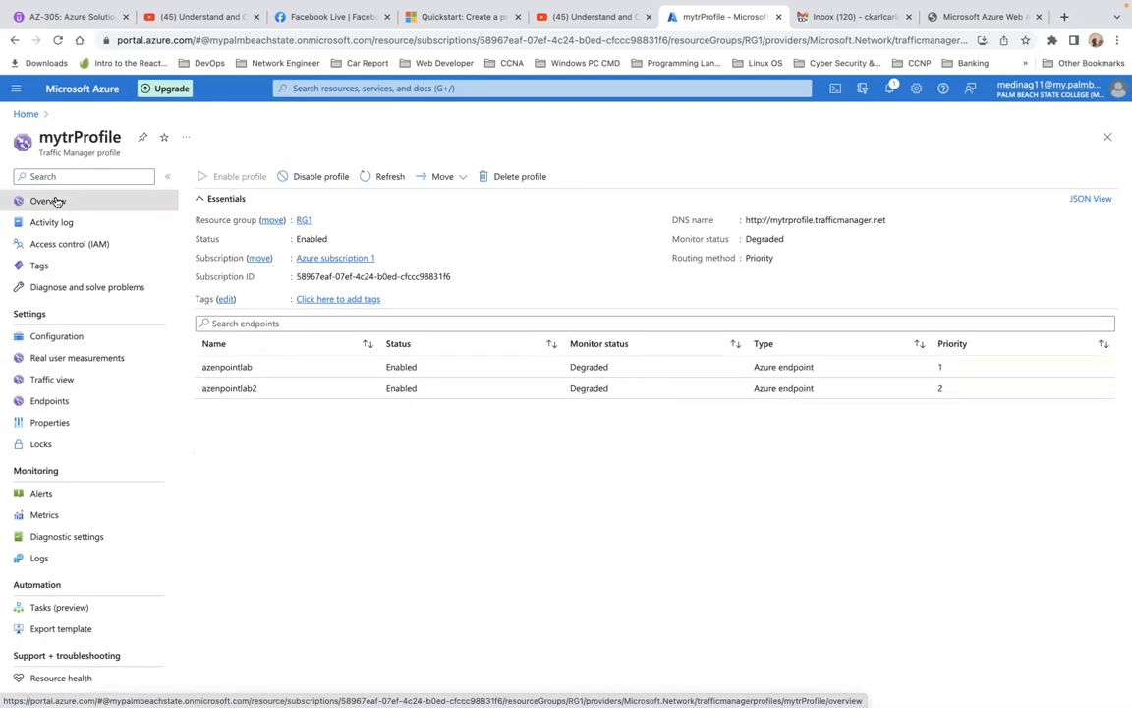
pyautogui.click(58, 42)
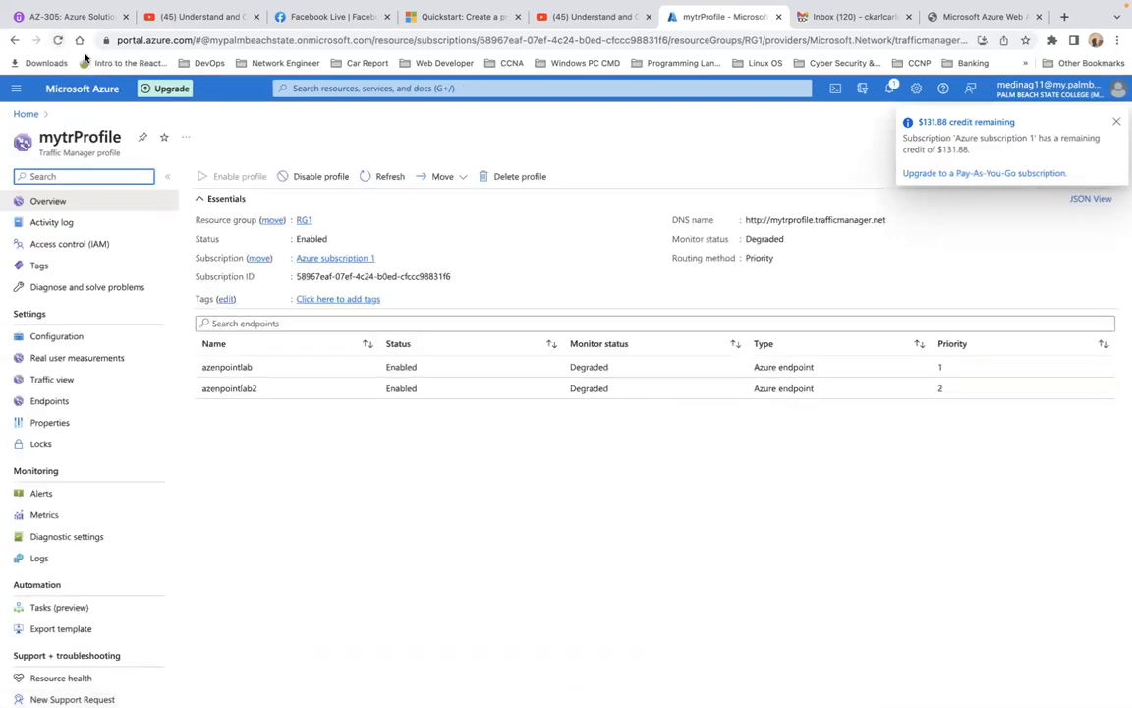
pyautogui.click(596, 369)
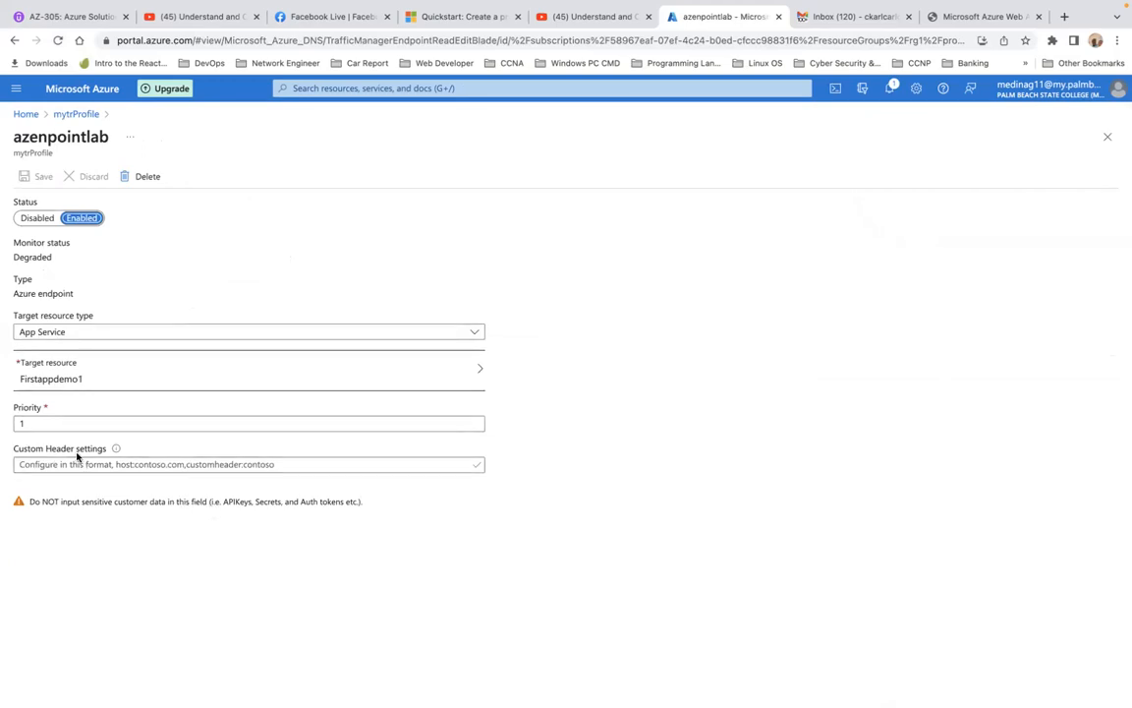
pyautogui.click(65, 114)
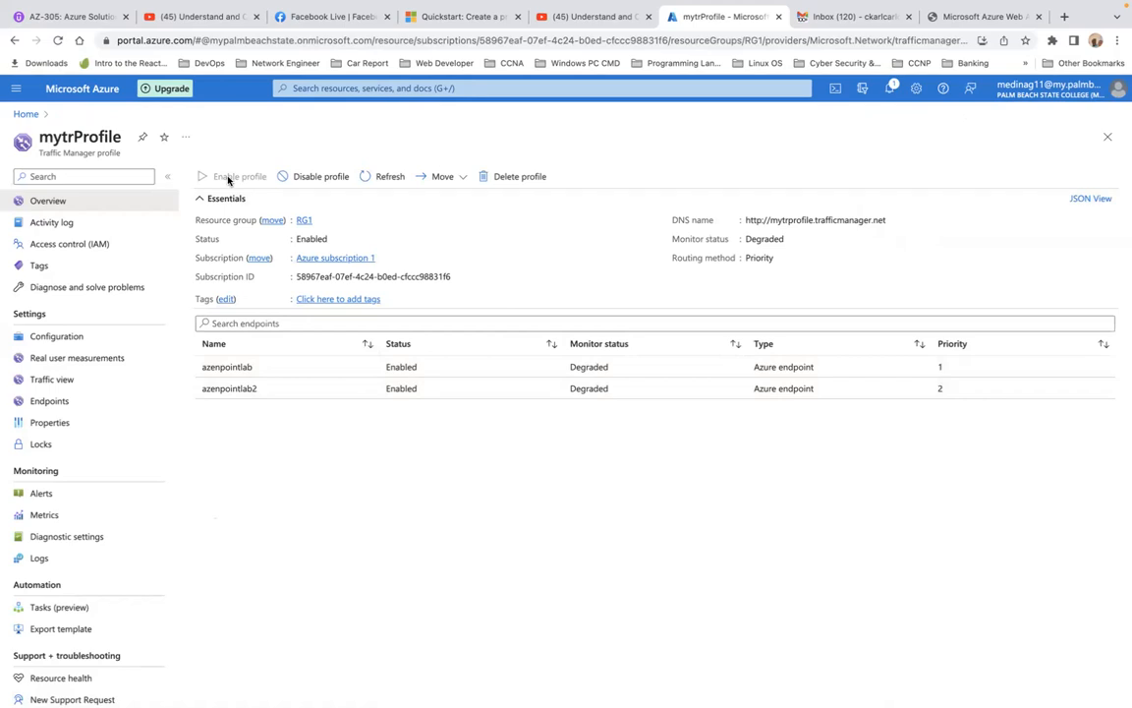
pyautogui.click(58, 41)
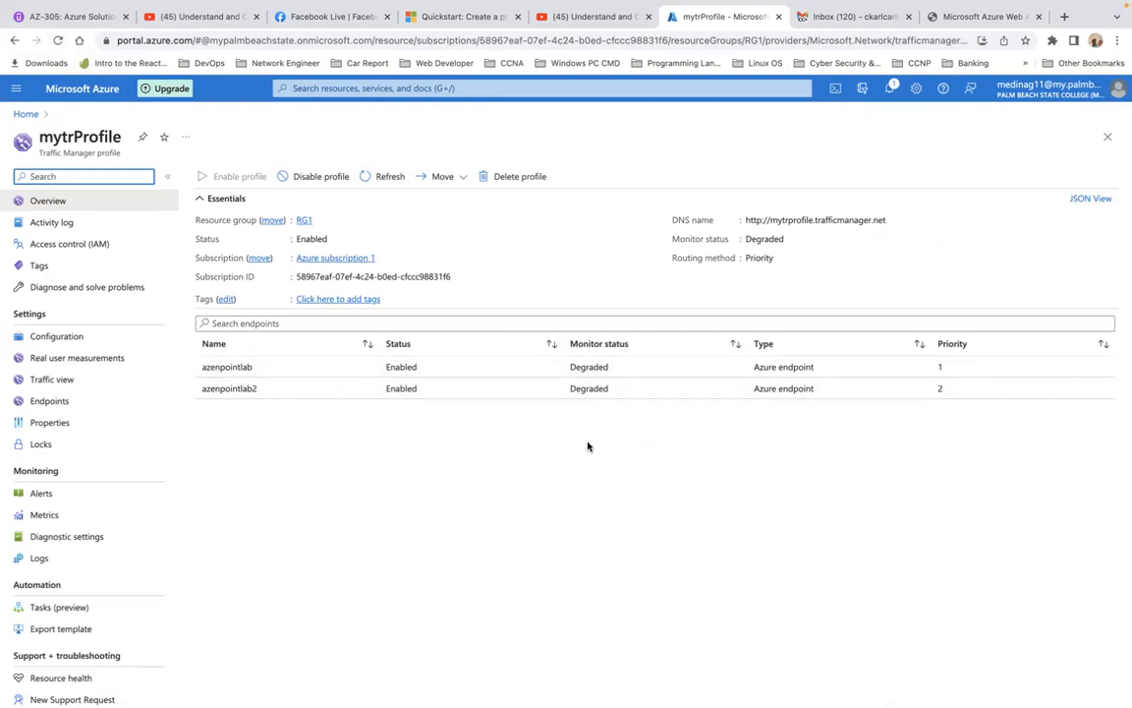
# Look at Traffic view and Real user measurements, refresh the endpoint list and inspect azenpointlab's settings
pyautogui.click(61, 383)
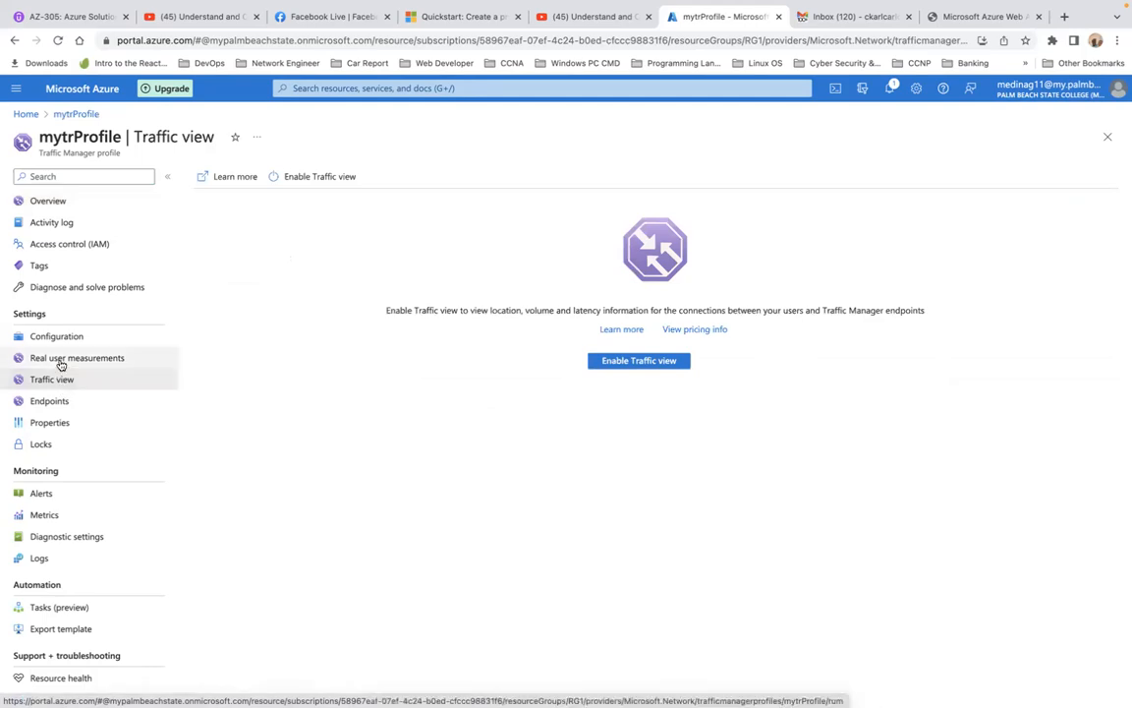
pyautogui.click(60, 362)
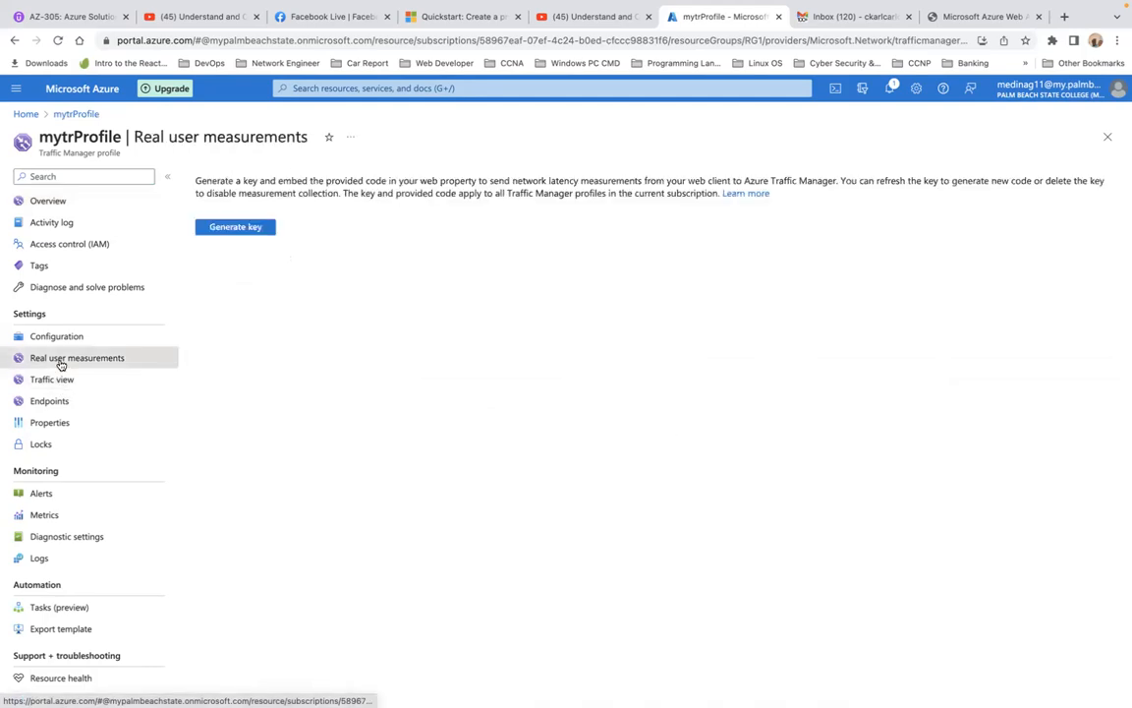
pyautogui.click(58, 401)
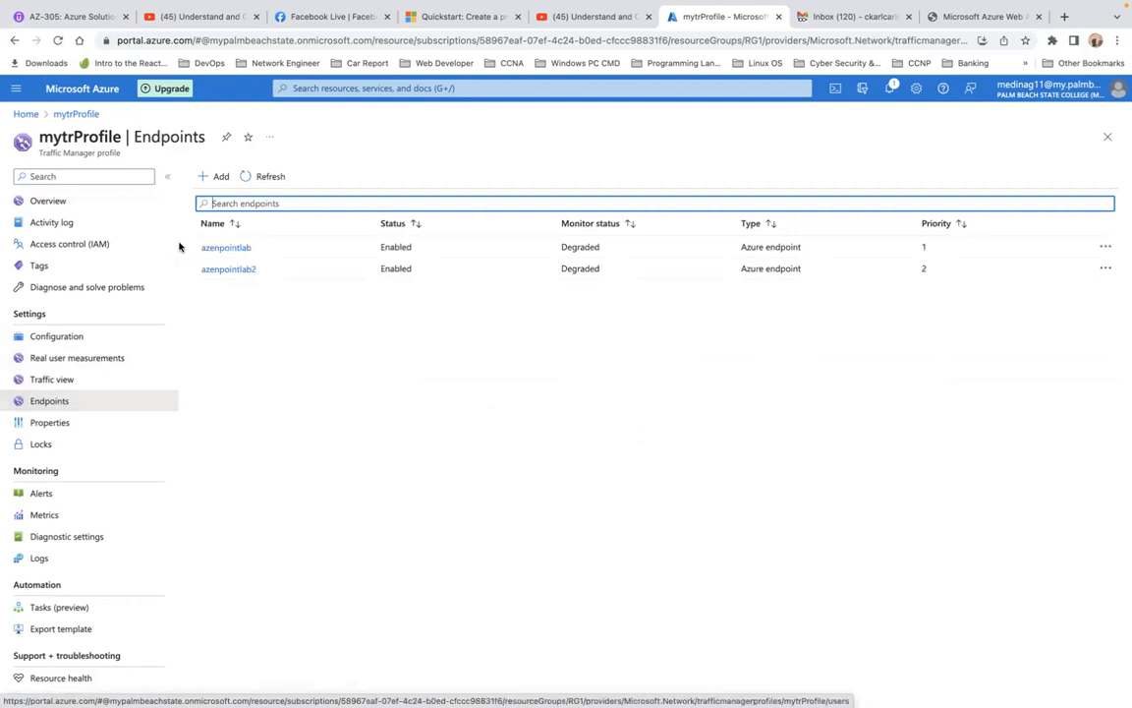
pyautogui.click(248, 186)
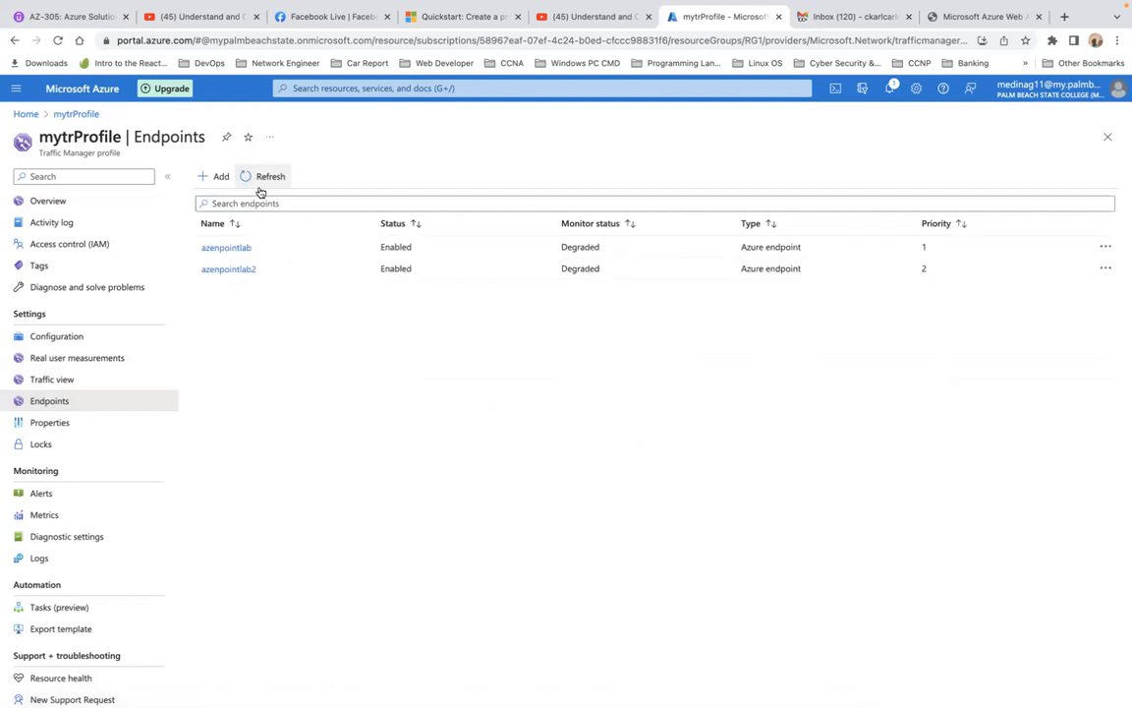
pyautogui.click(214, 247)
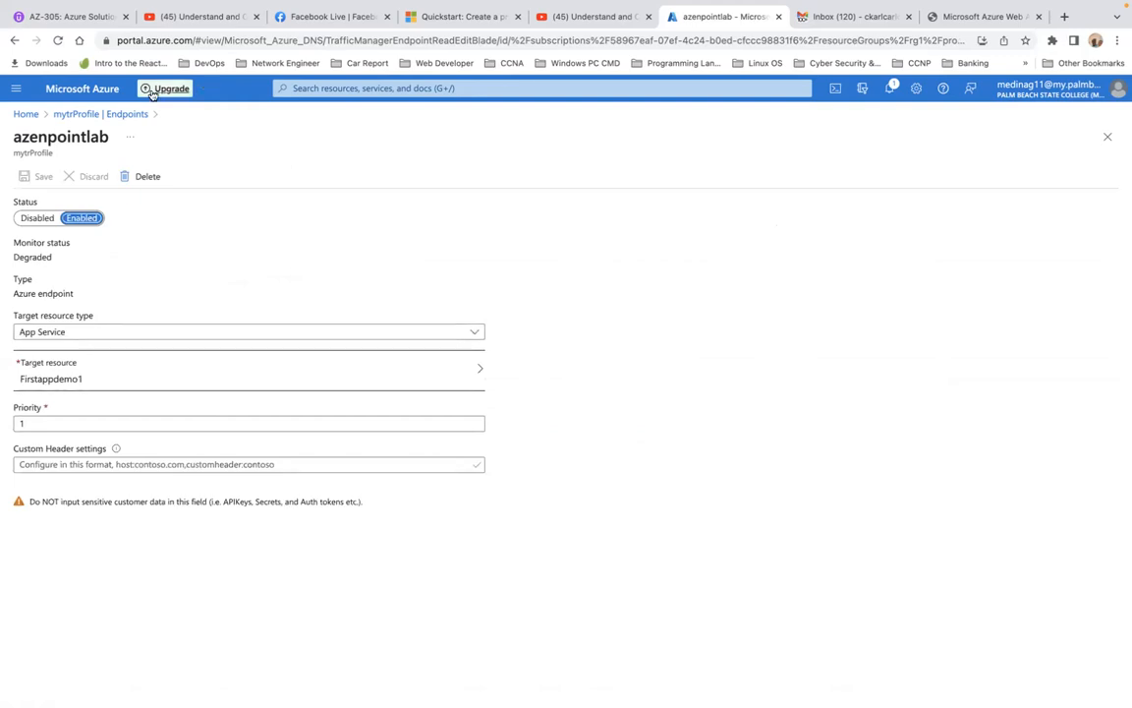
pyautogui.click(84, 116)
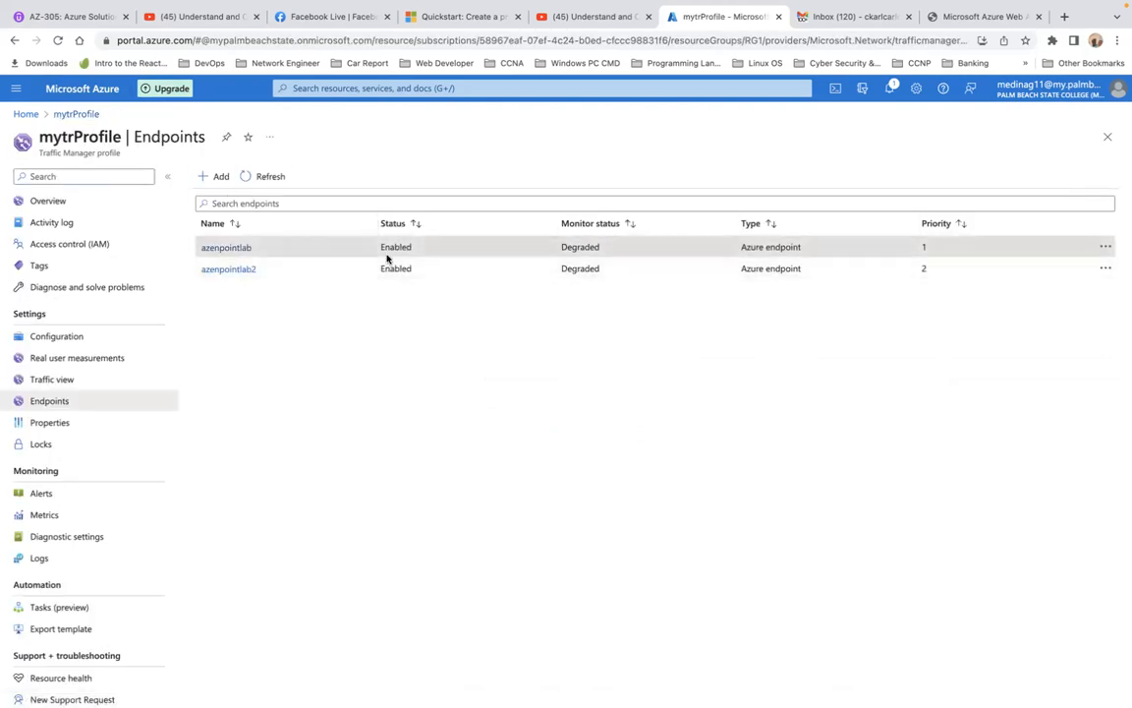
# Recheck the endpoint monitor settings, reload the profile overview and reopen azenpointlab's details
pyautogui.click(66, 339)
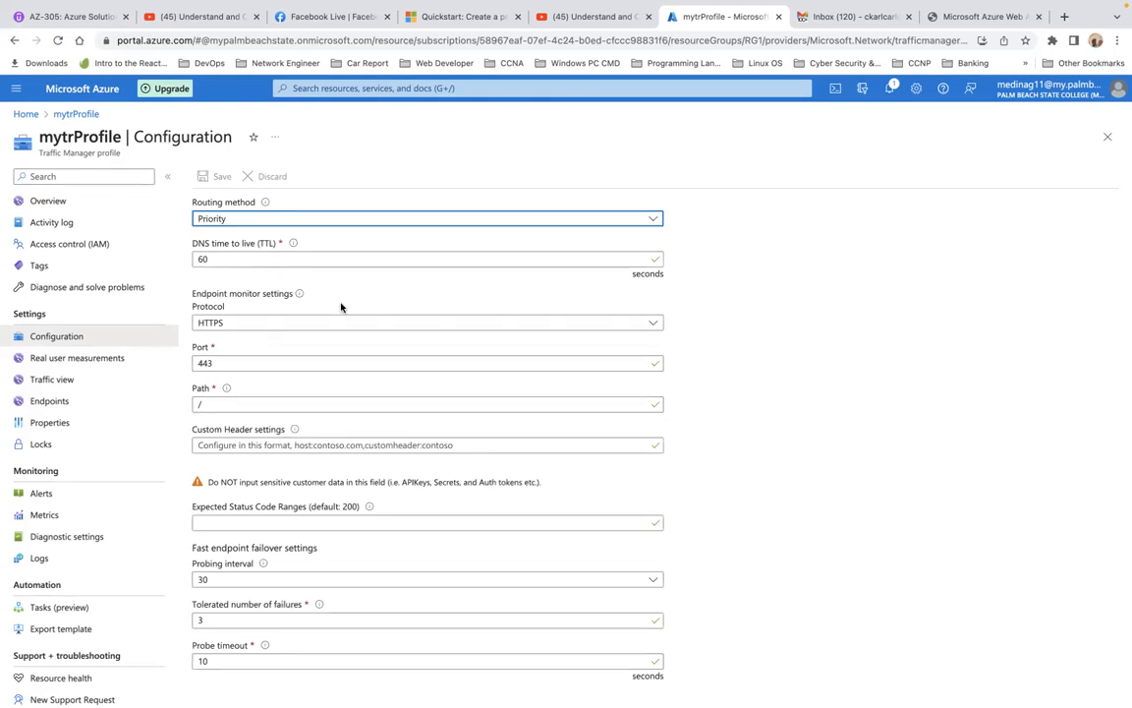
pyautogui.click(77, 115)
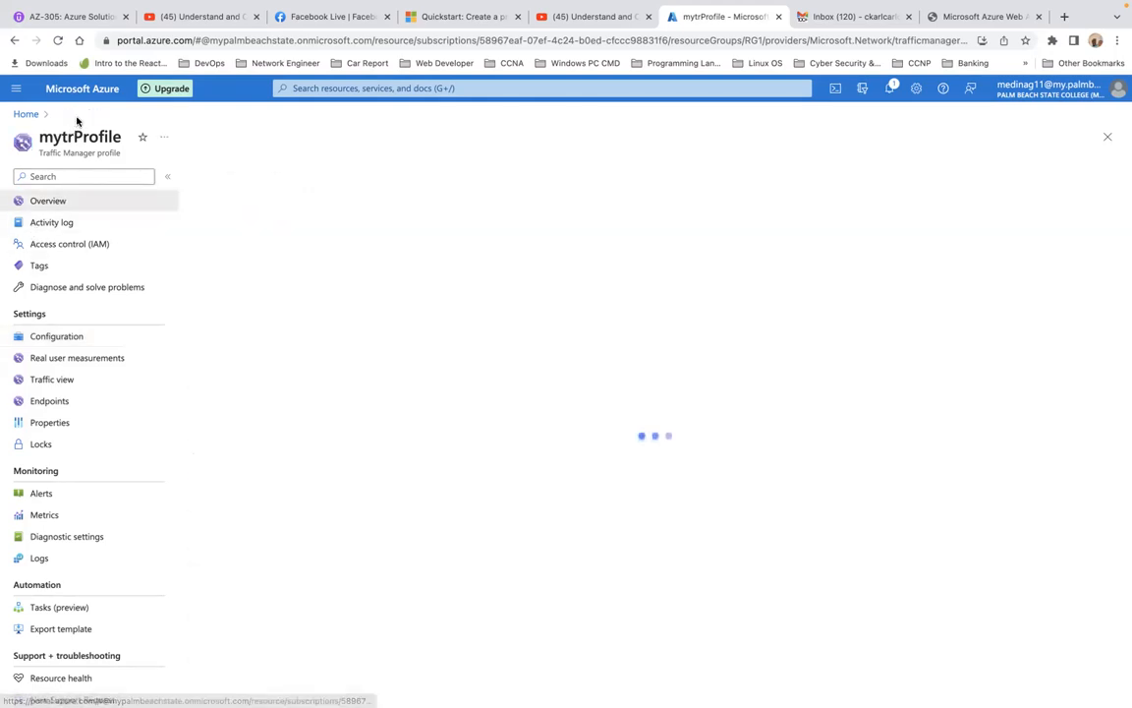
pyautogui.click(59, 42)
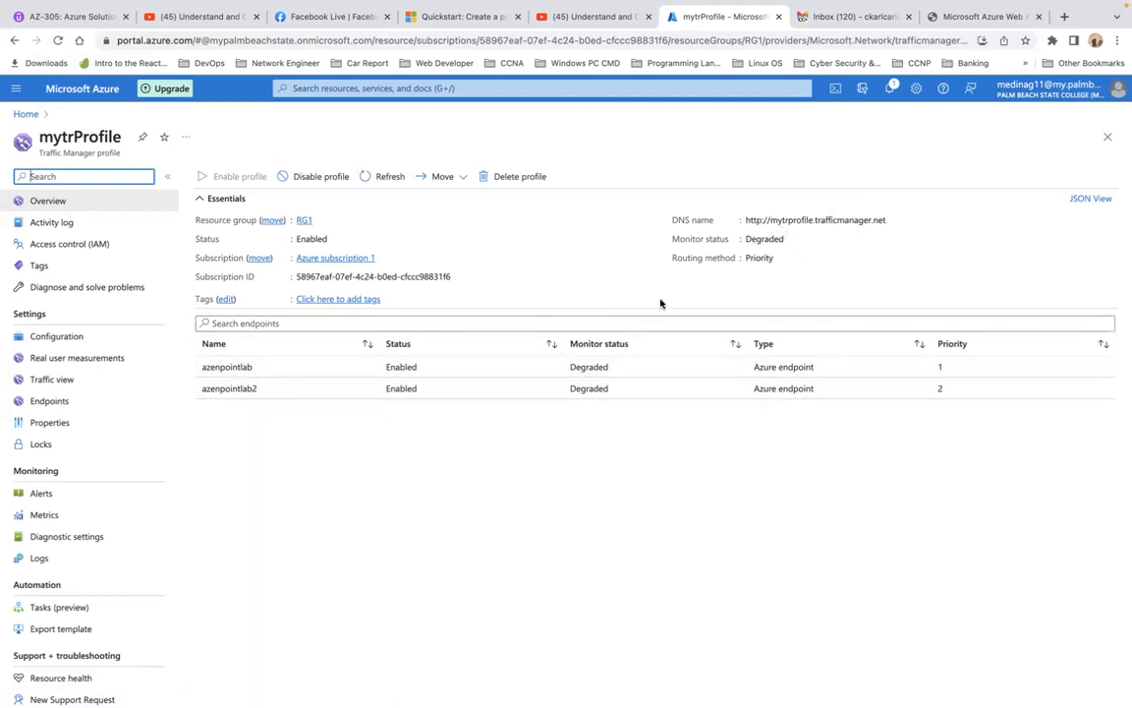
pyautogui.click(587, 375)
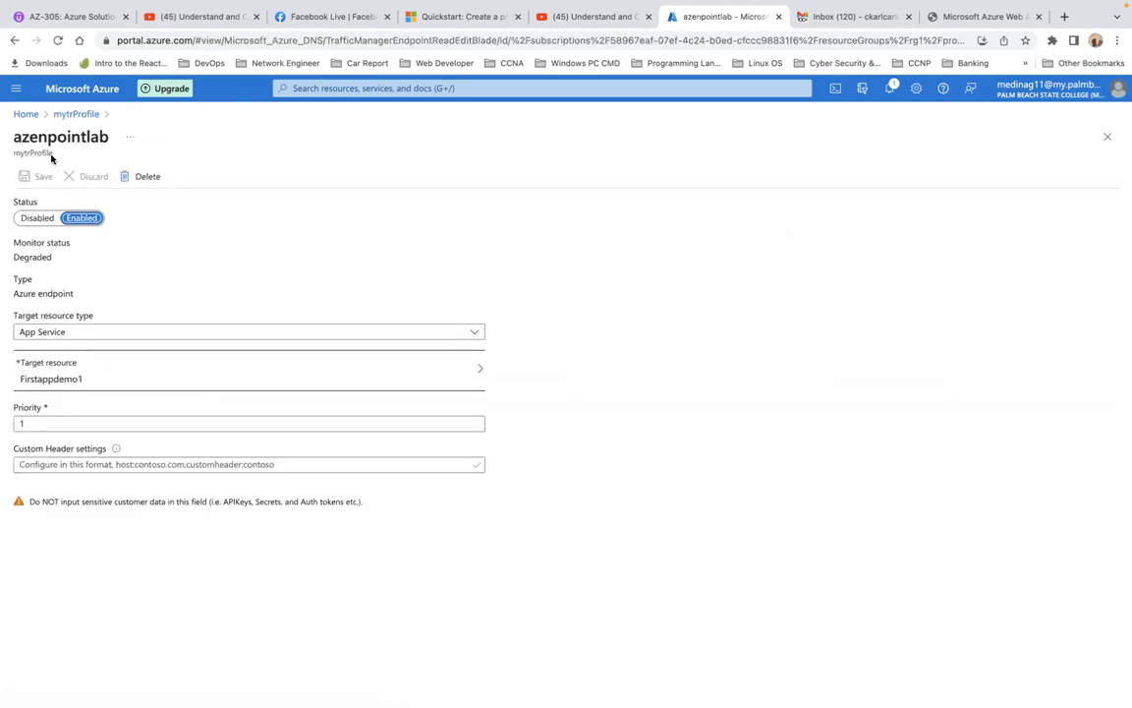
# Reload the mytrProfile overview and reopen the profile from the portal home page to recheck the monitor status
pyautogui.click(69, 119)
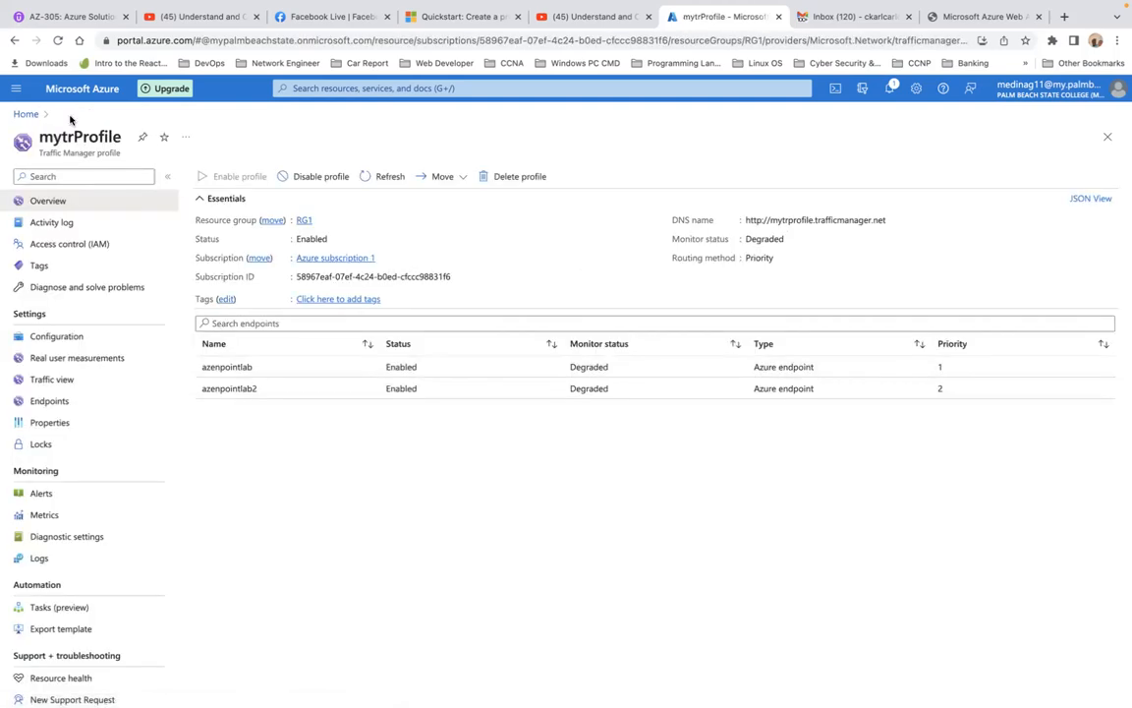
pyautogui.click(58, 40)
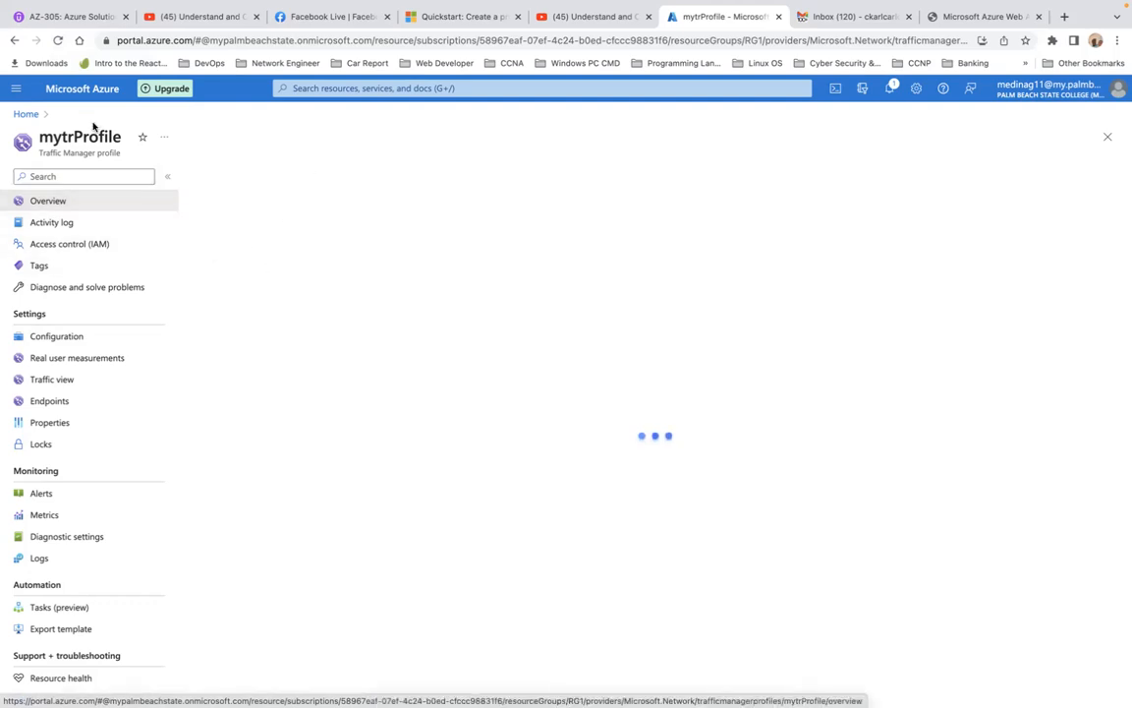
pyautogui.click(25, 115)
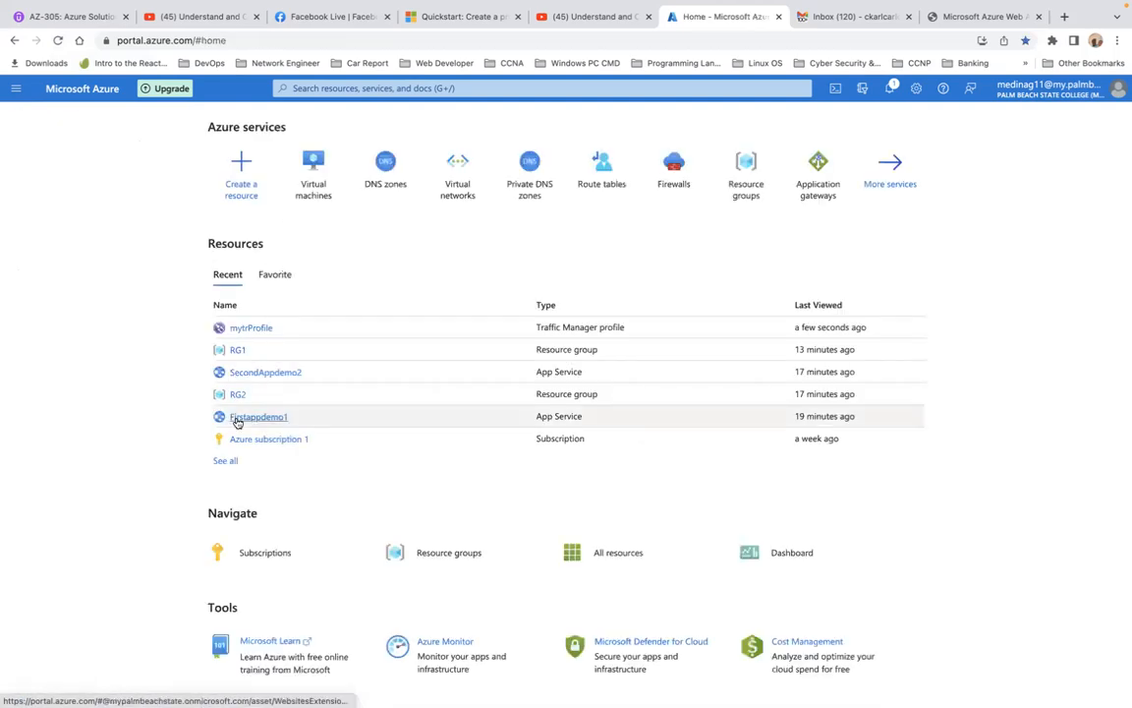
pyautogui.click(252, 328)
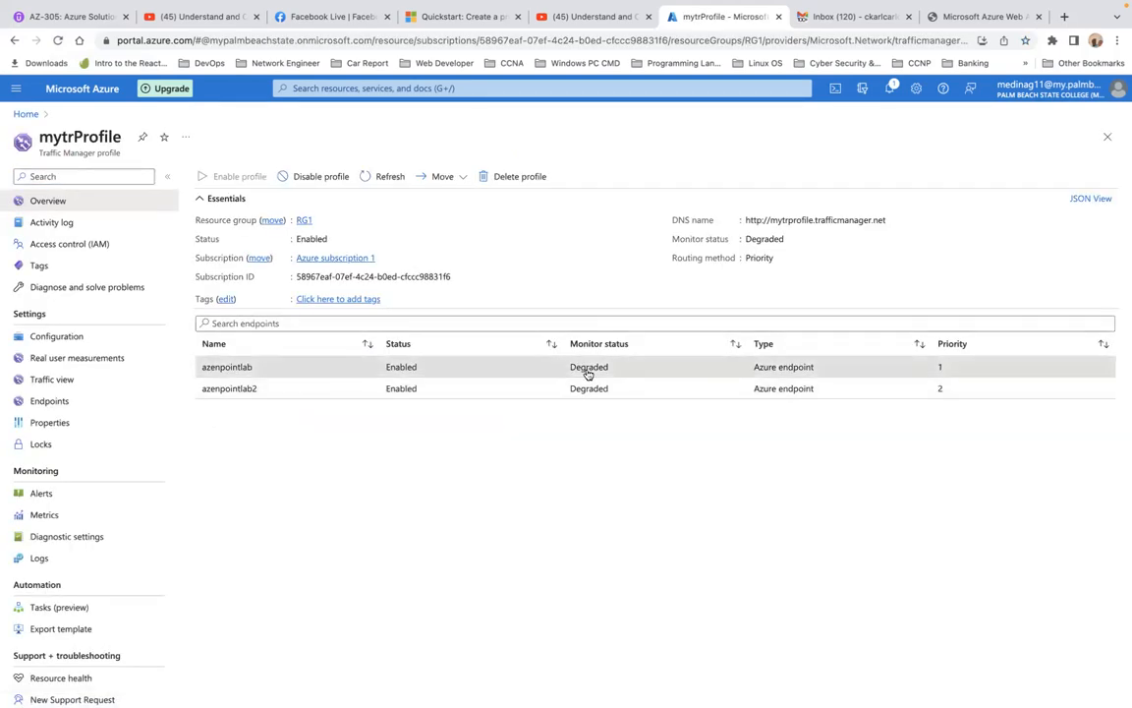
# Inspect azenpointlab's details and its available target resources, and return to the mytrProfile overview
pyautogui.click(587, 371)
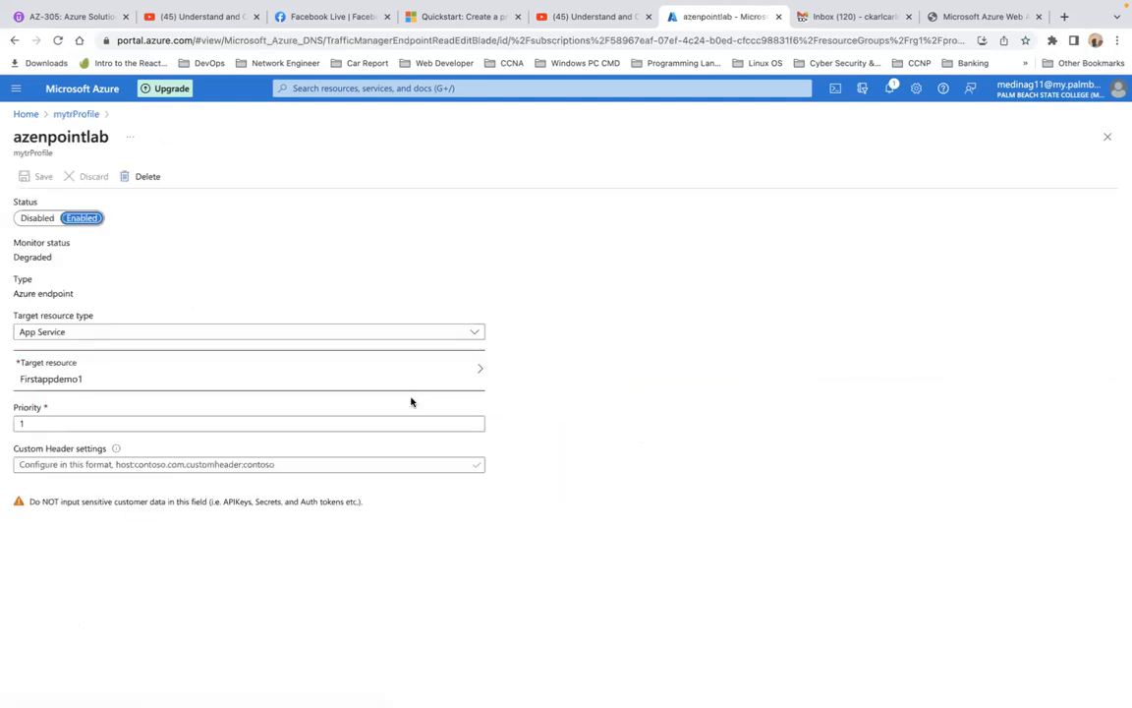
pyautogui.click(478, 369)
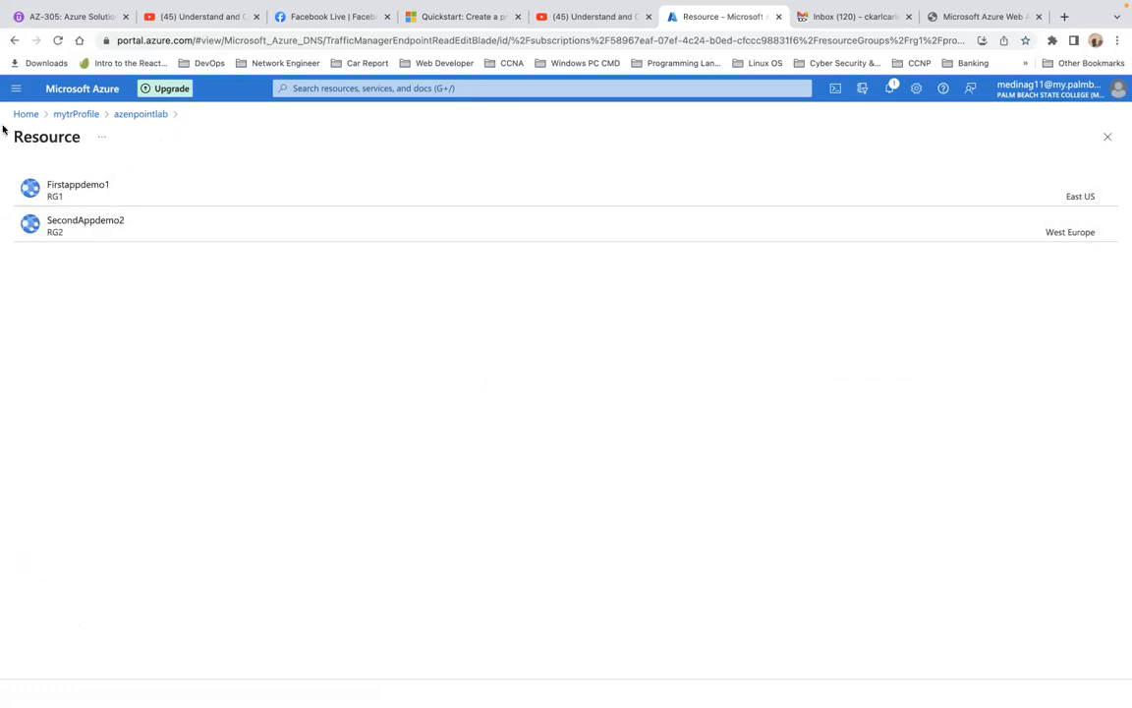
pyautogui.click(76, 115)
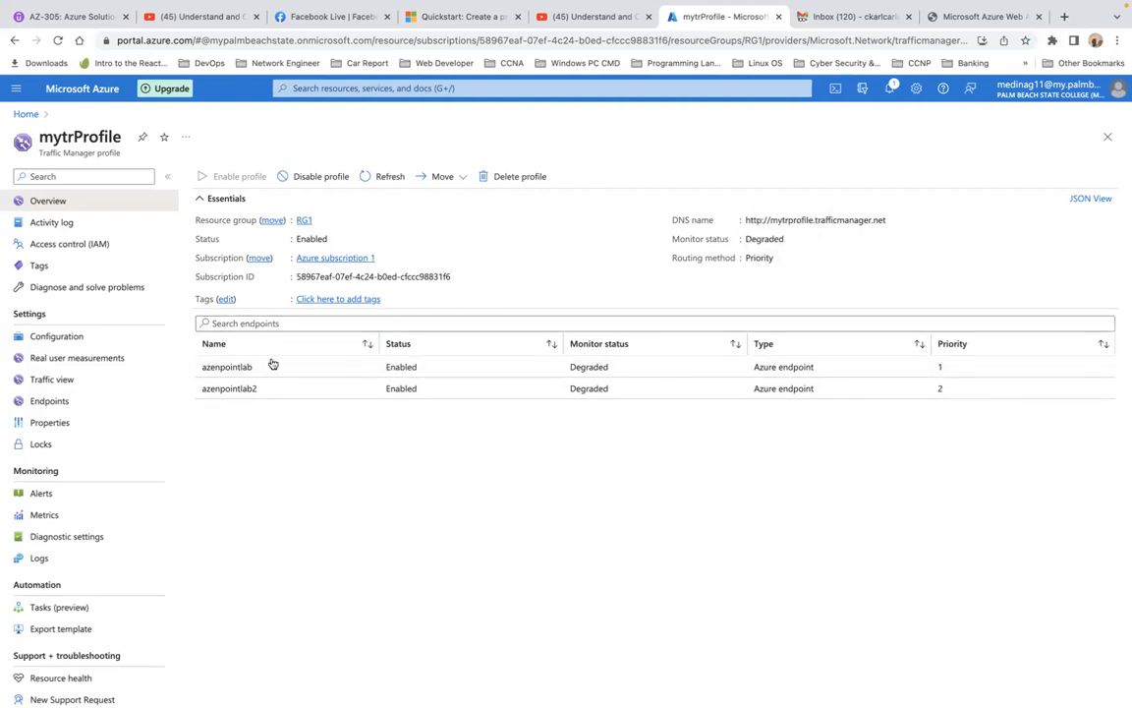
# Check the protocol options and port in mytrProfile's endpoint monitor settings, keeping HTTPS selected
pyautogui.click(59, 339)
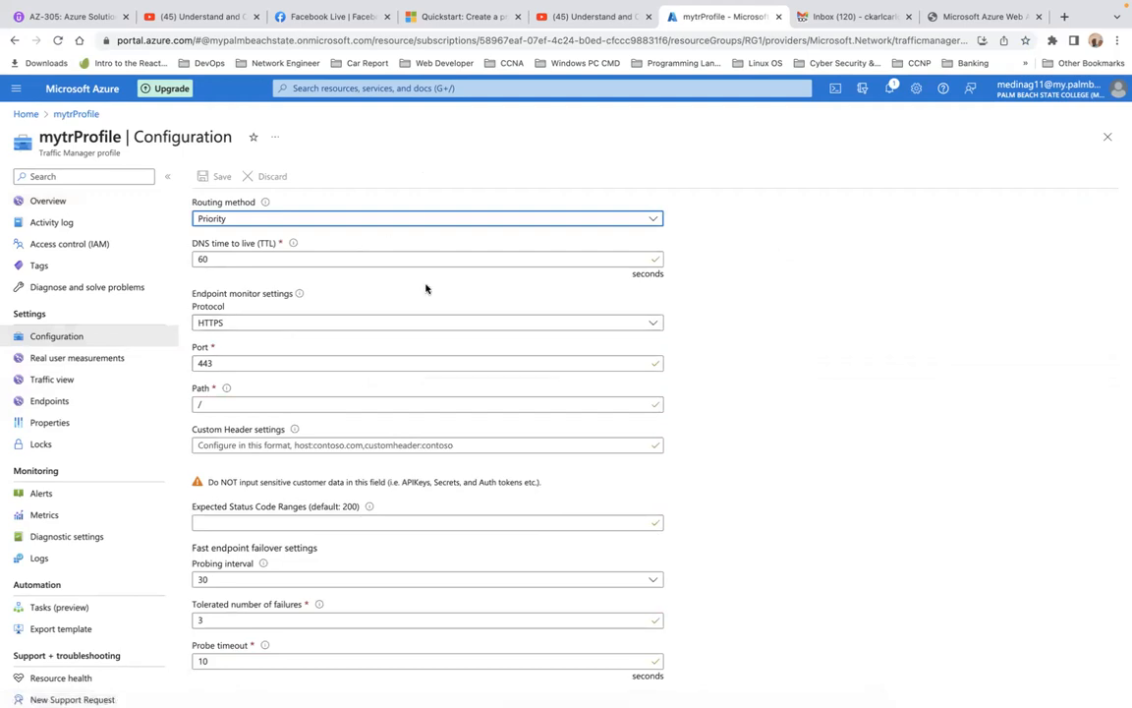
pyautogui.click(393, 328)
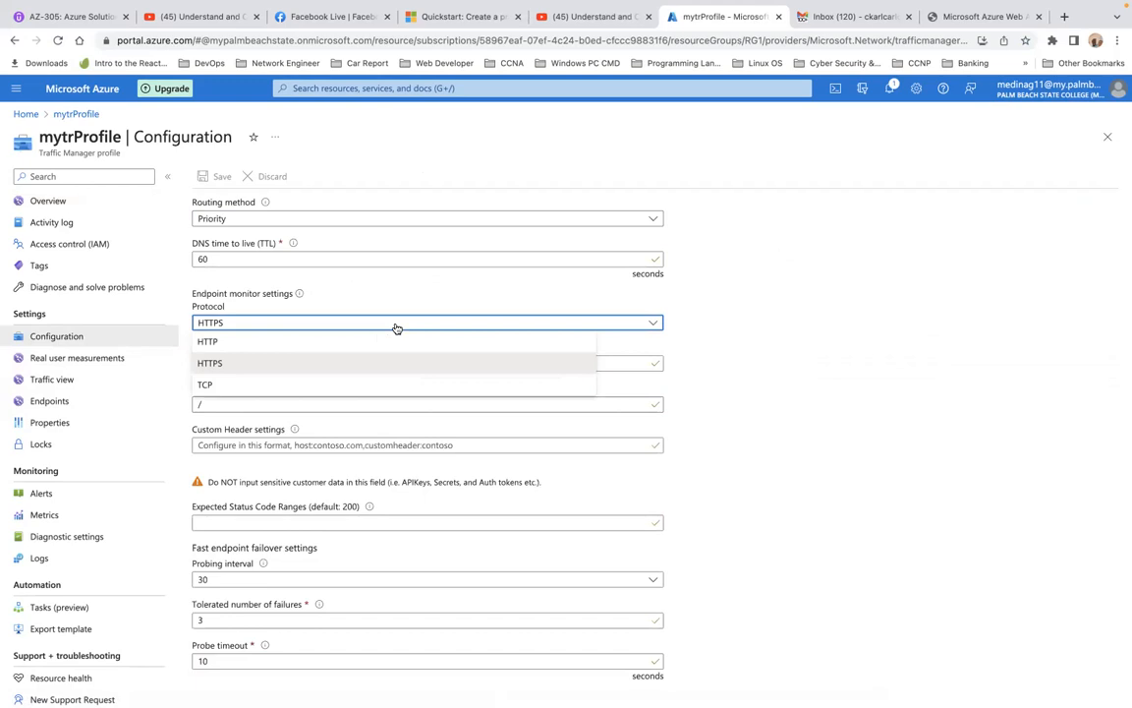
pyautogui.click(242, 362)
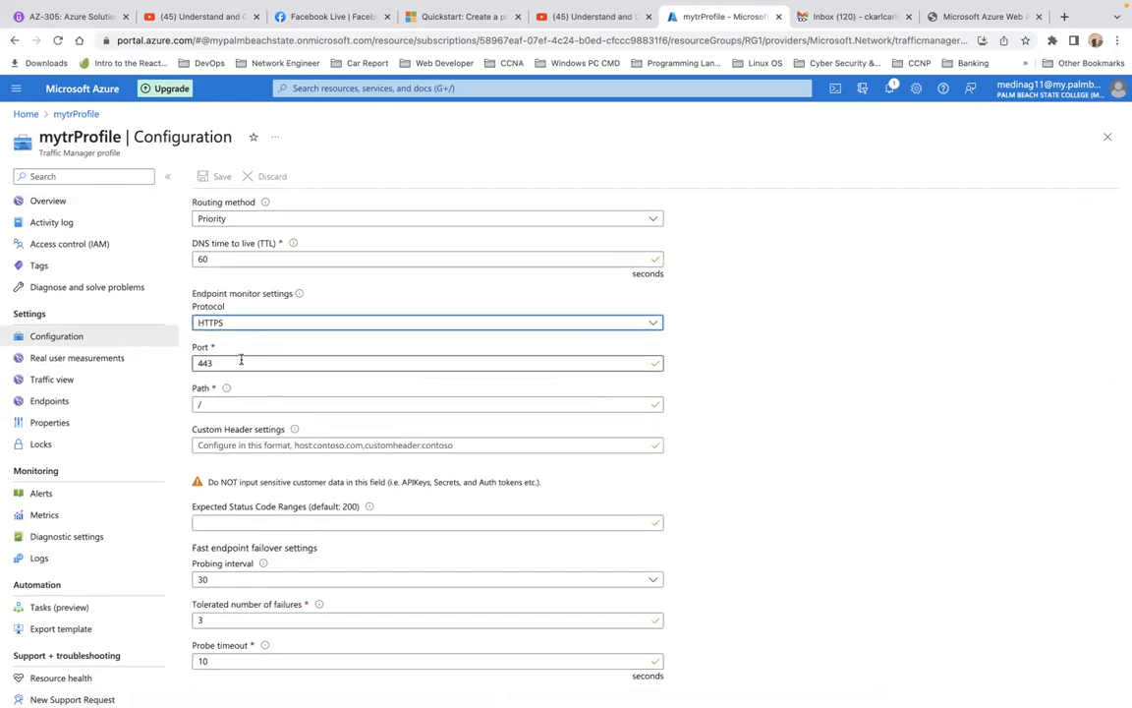
pyautogui.click(261, 363)
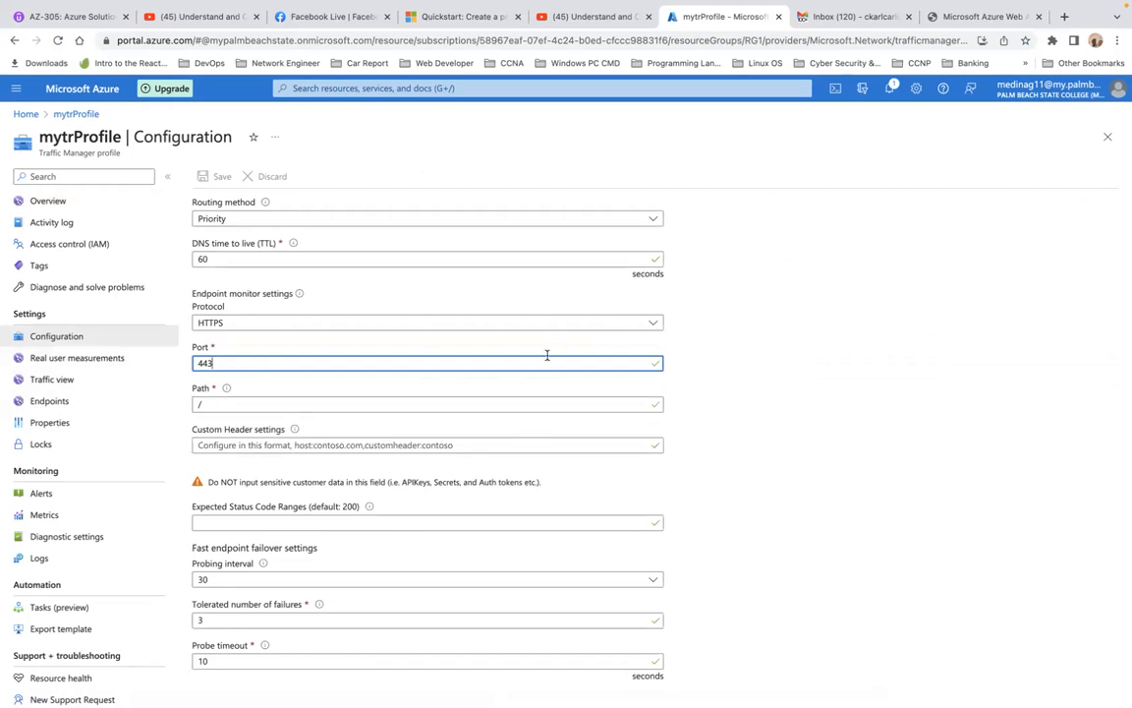
# Open the Google home page in a new browser tab
pyautogui.click(1062, 17)
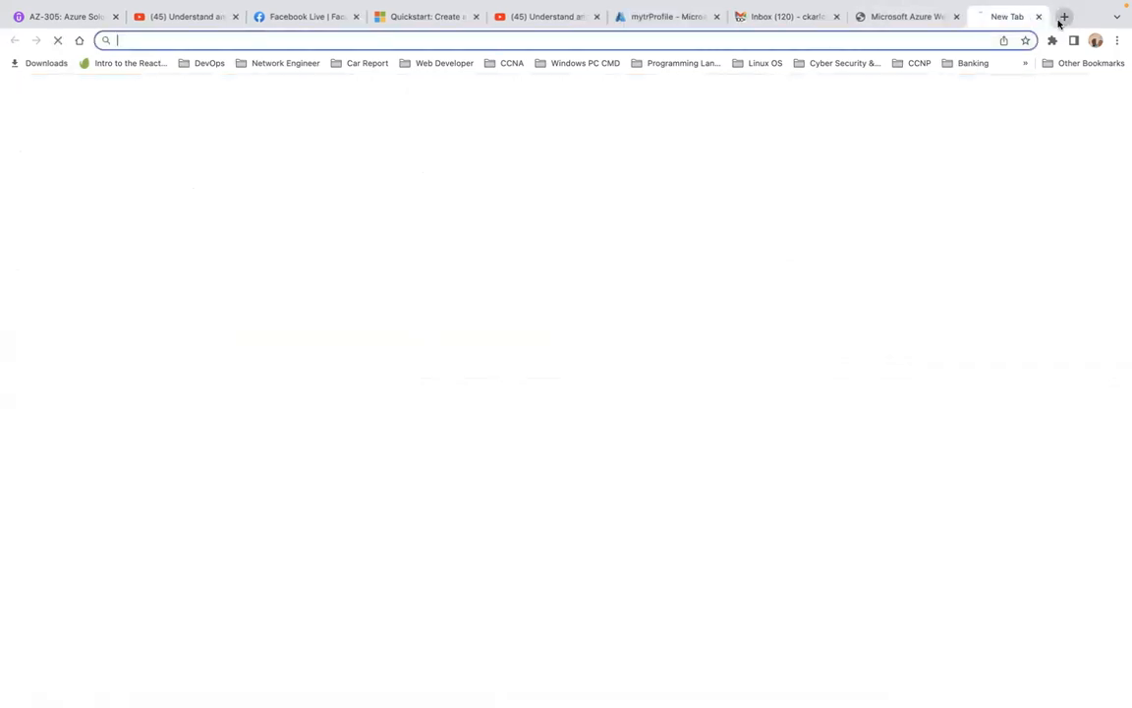
pyautogui.write('glo')
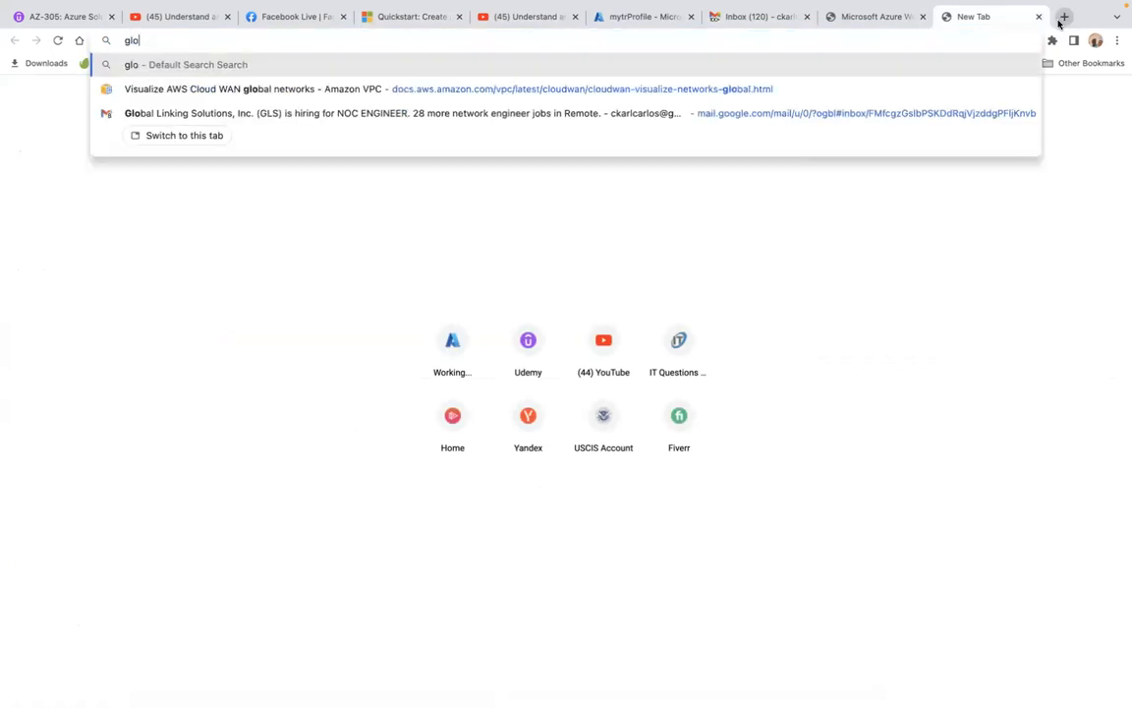
pyautogui.press('Return')
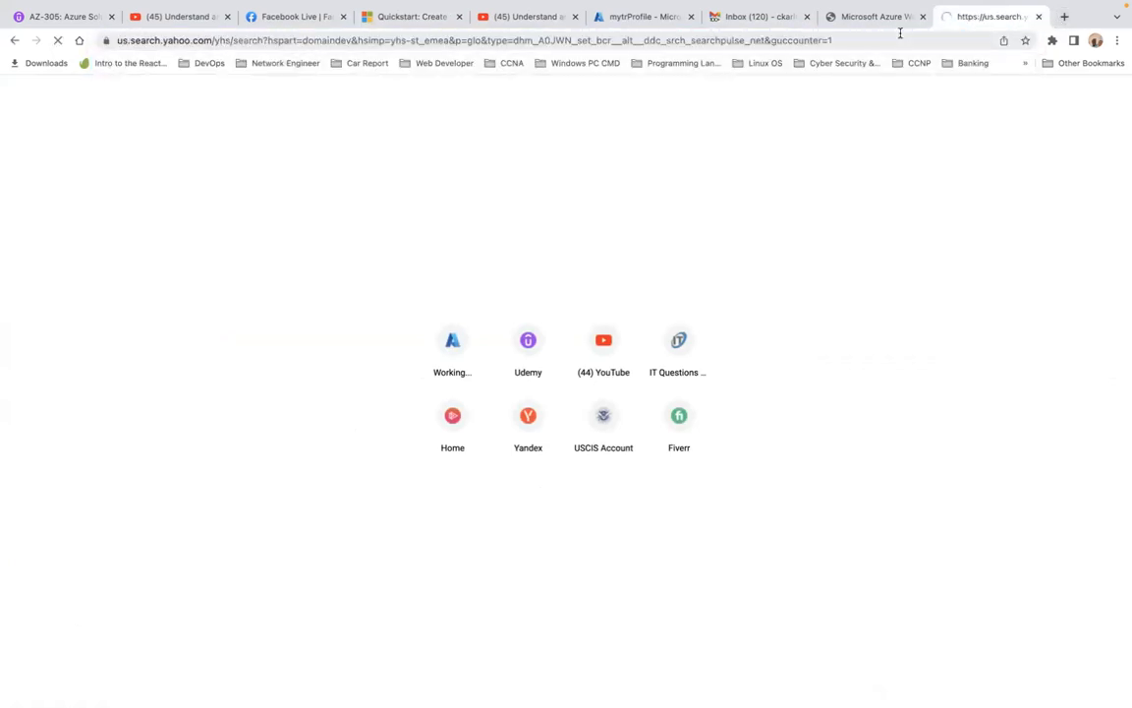
pyautogui.click(900, 33)
pyautogui.write('gl')
pyautogui.press('BackSpace')
pyautogui.press('BackSpace')
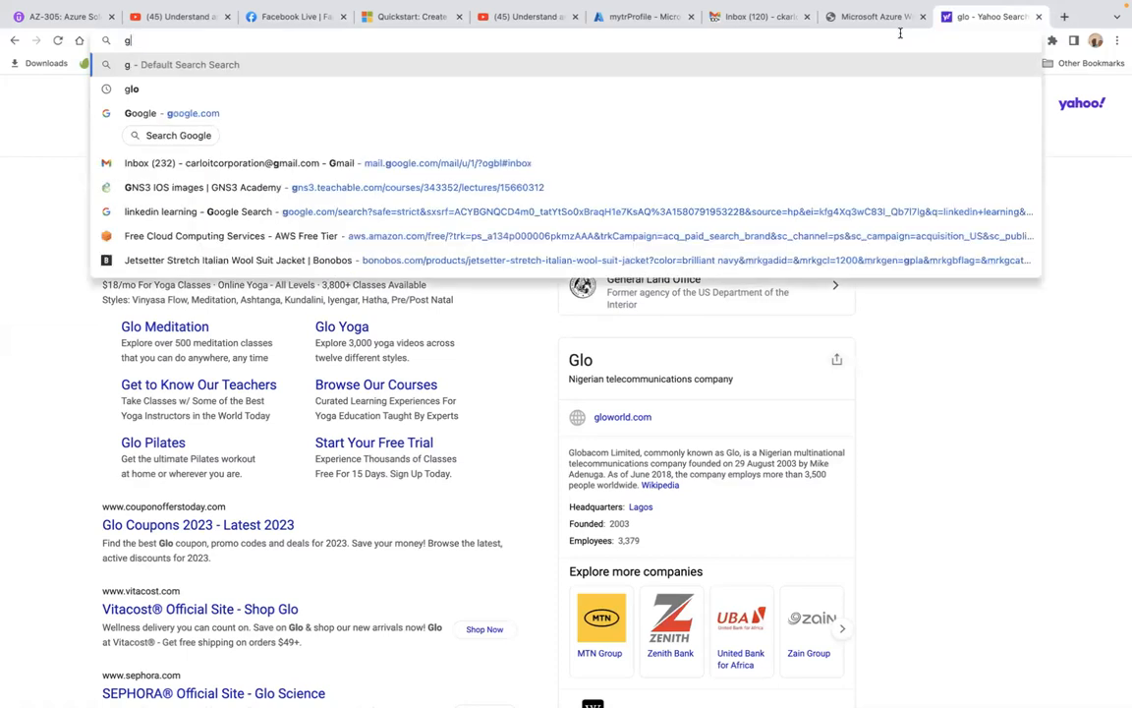
pyautogui.write('go')
pyautogui.press('BackSpace')
pyautogui.write('o')
pyautogui.press('BackSpace')
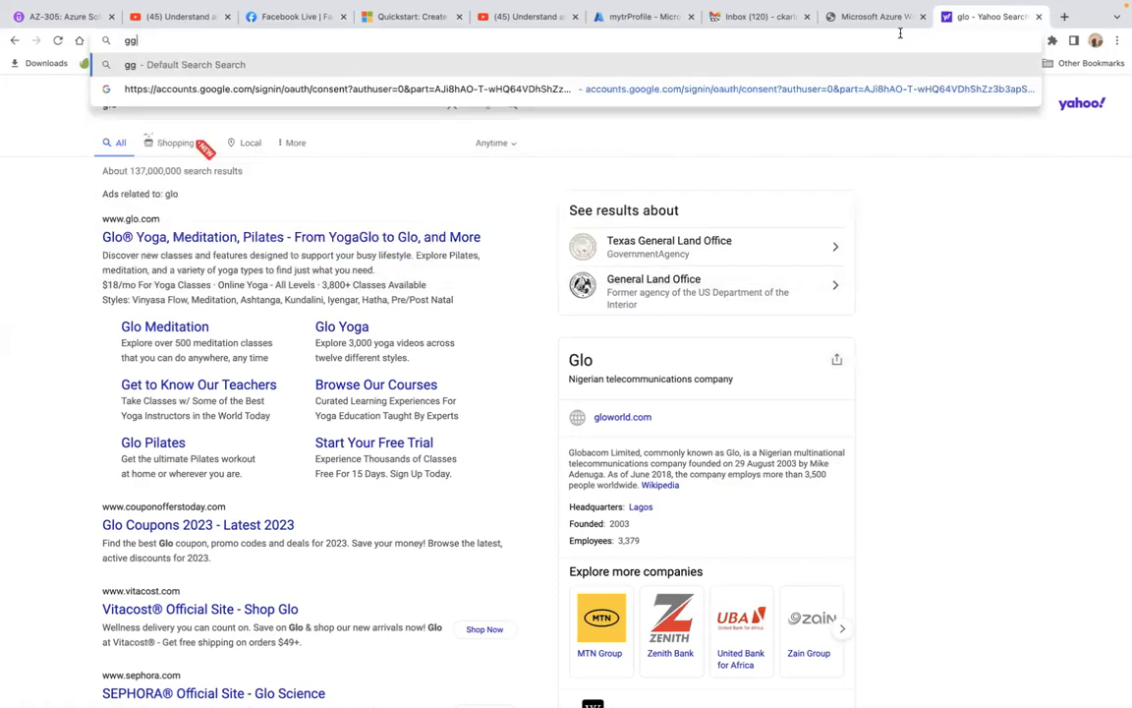
pyautogui.press('BackSpace')
pyautogui.write('oog')
pyautogui.press('Return')
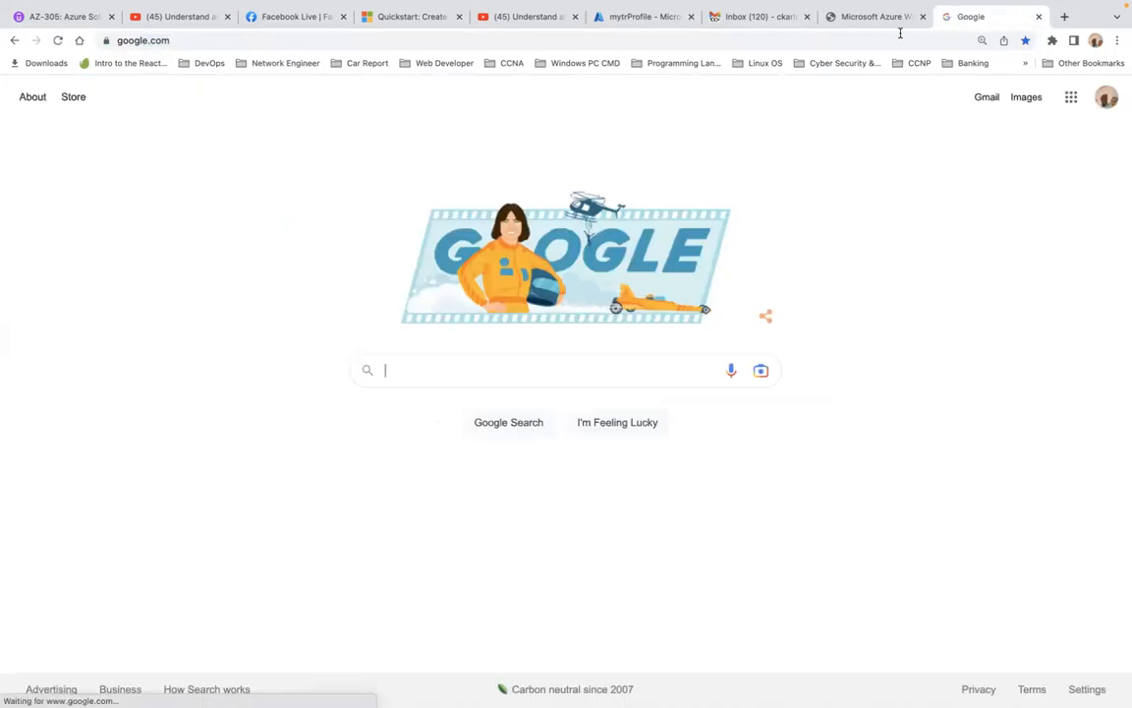
# Search Google for "https port 443" to verify the port used by the HTTPS protocol
pyautogui.write('https port')
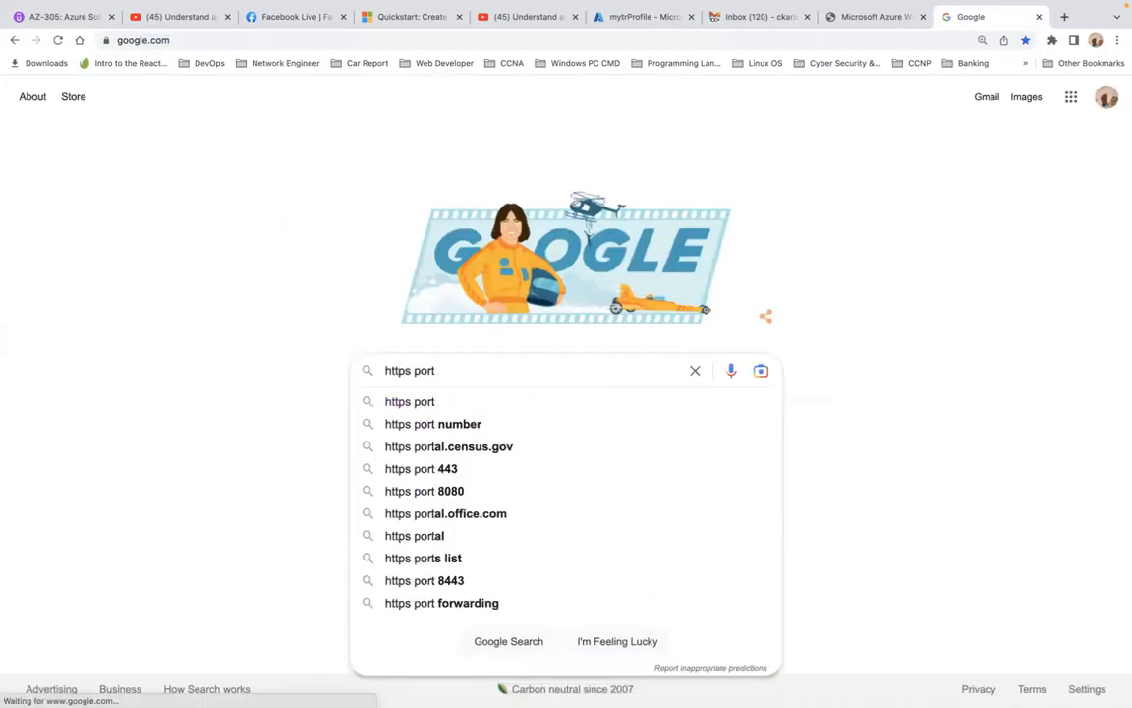
pyautogui.click(454, 468)
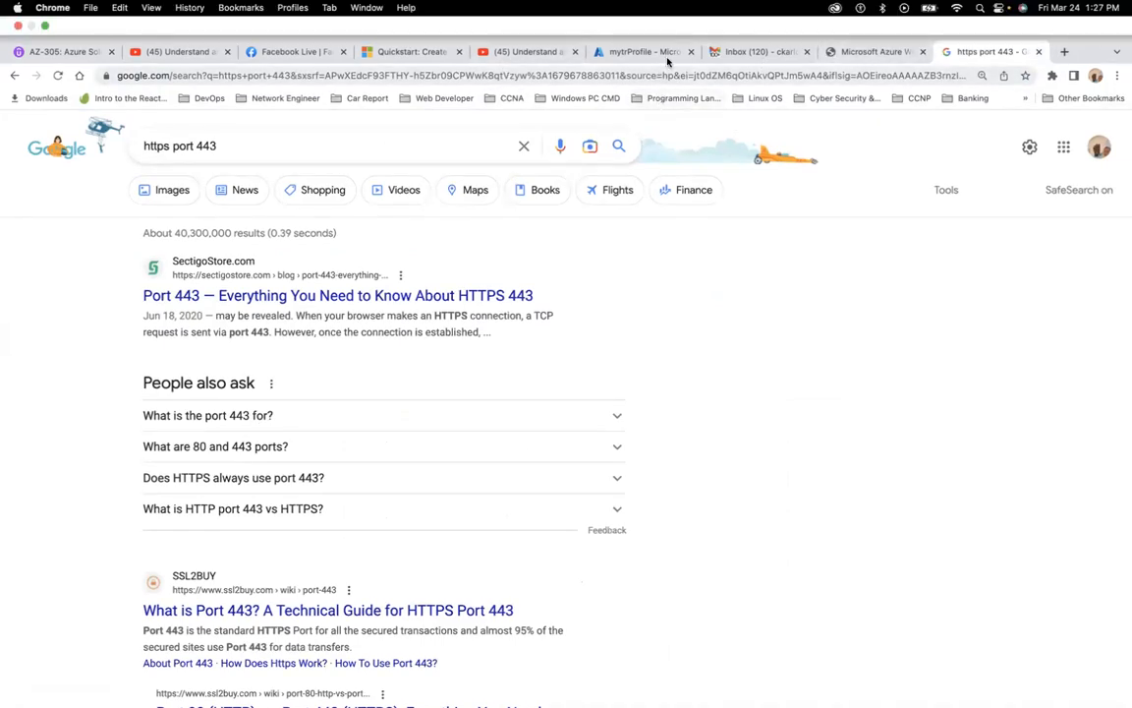
# Return to the Azure portal and reload the mytrProfile overview to recheck the endpoints' monitor status
pyautogui.click(667, 55)
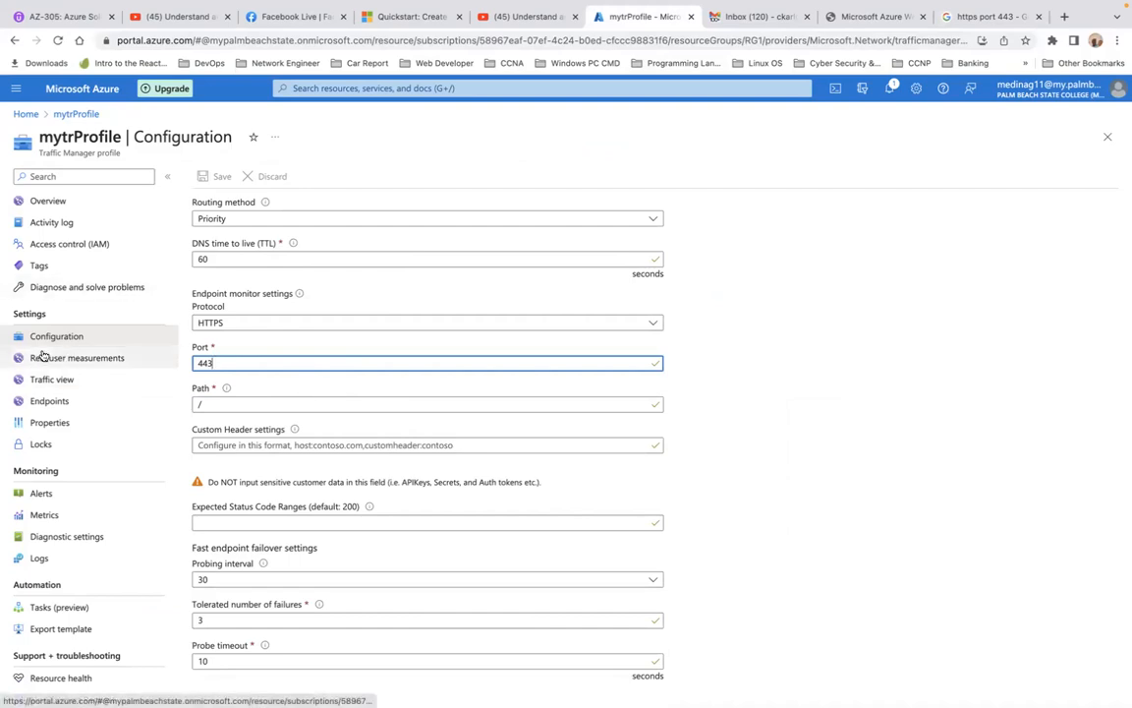
pyautogui.click(48, 202)
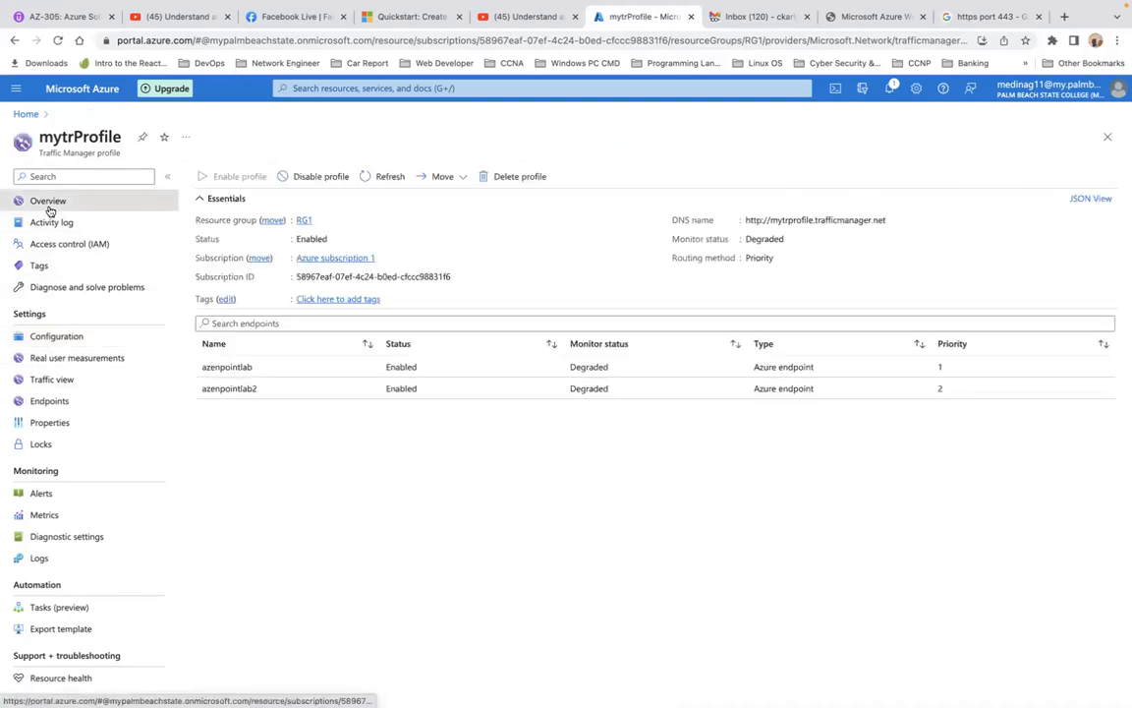
pyautogui.click(58, 40)
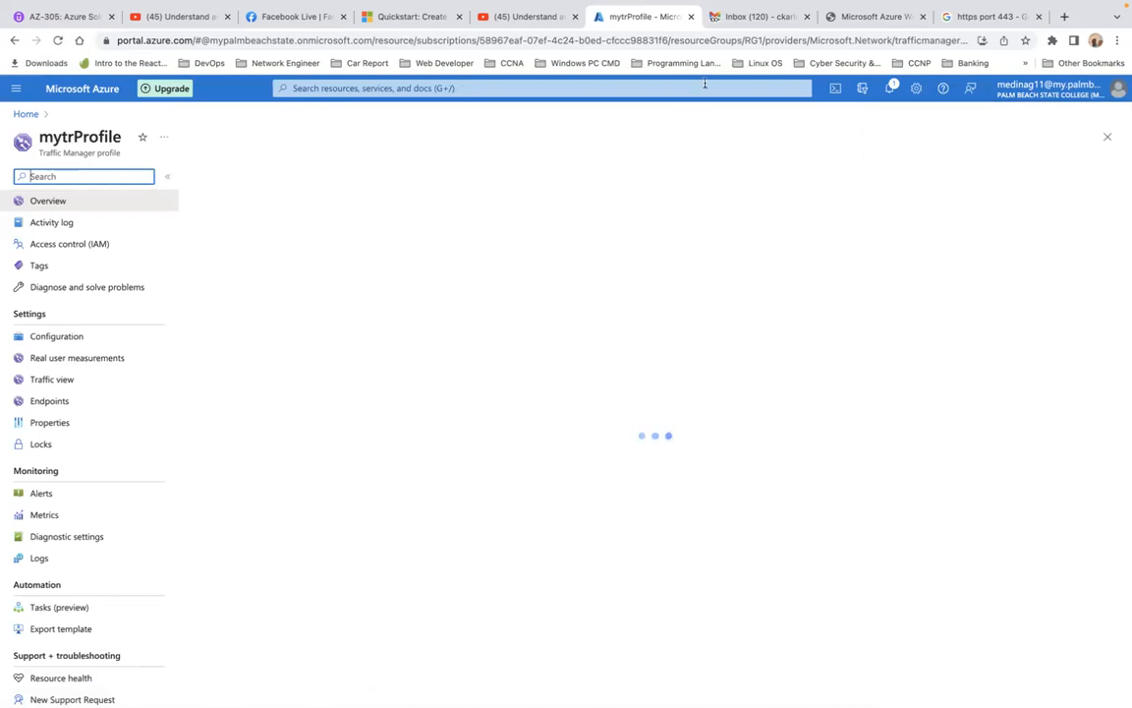
pyautogui.moveTo(724, 6)
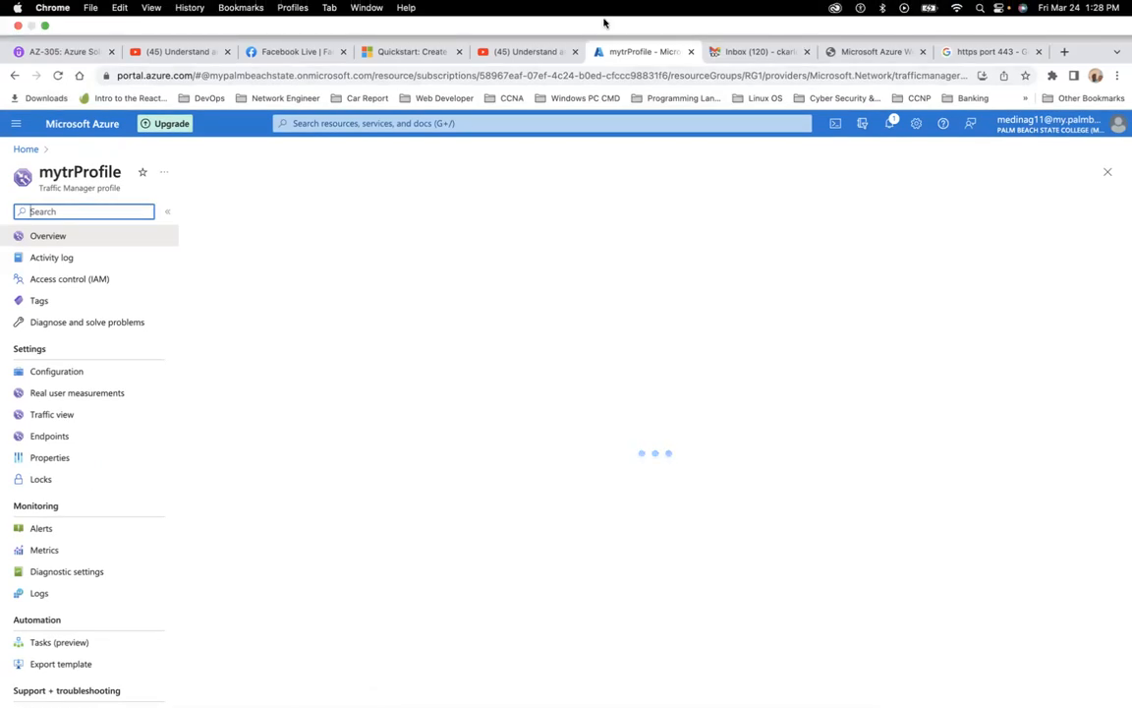